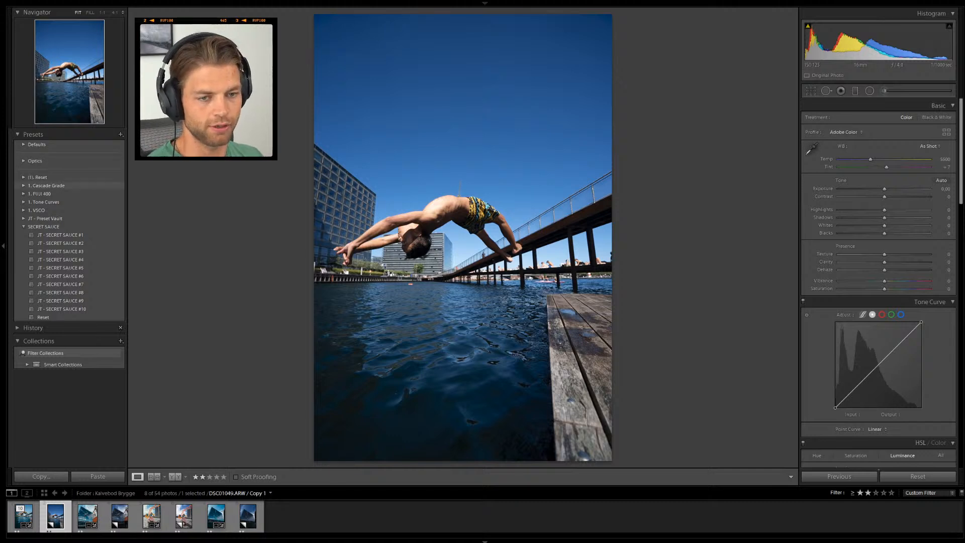
Examine the unedited photo up close at the diver's shaded face and the wooden dock
click(44, 227)
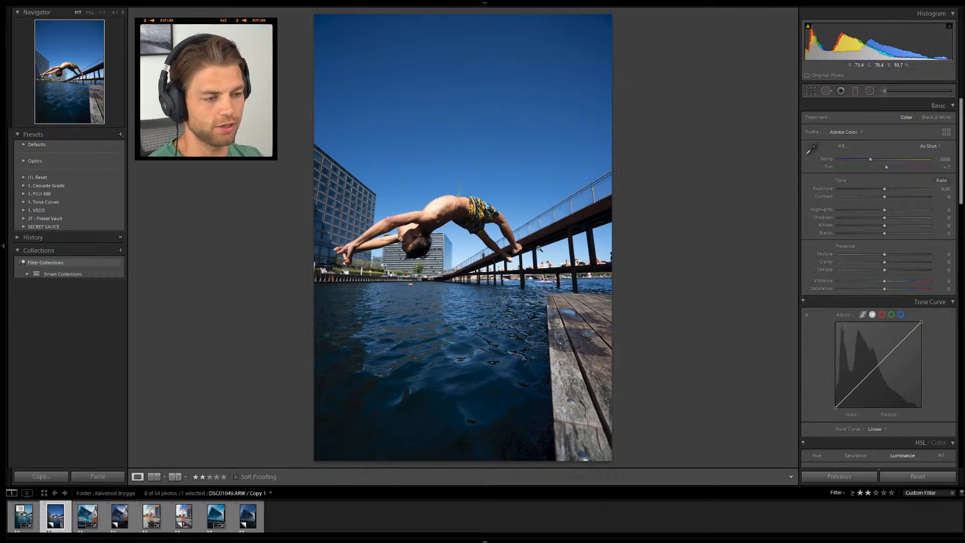
click(410, 222)
drag(425, 228, 462, 146)
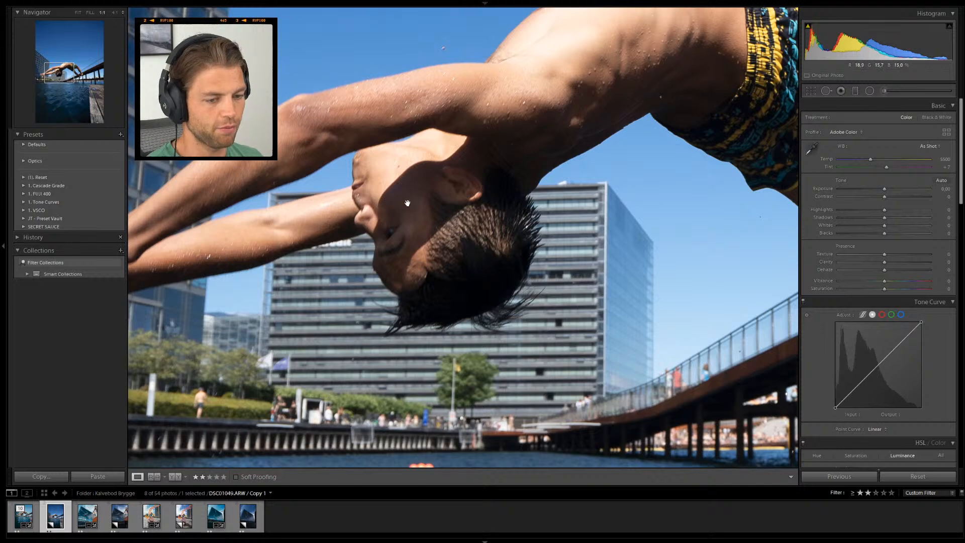
click(371, 183)
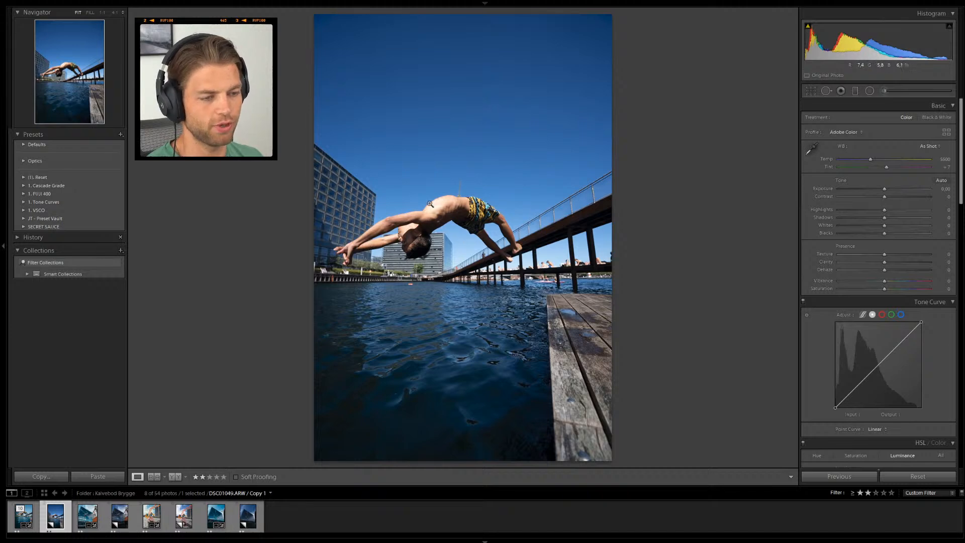
click(574, 325)
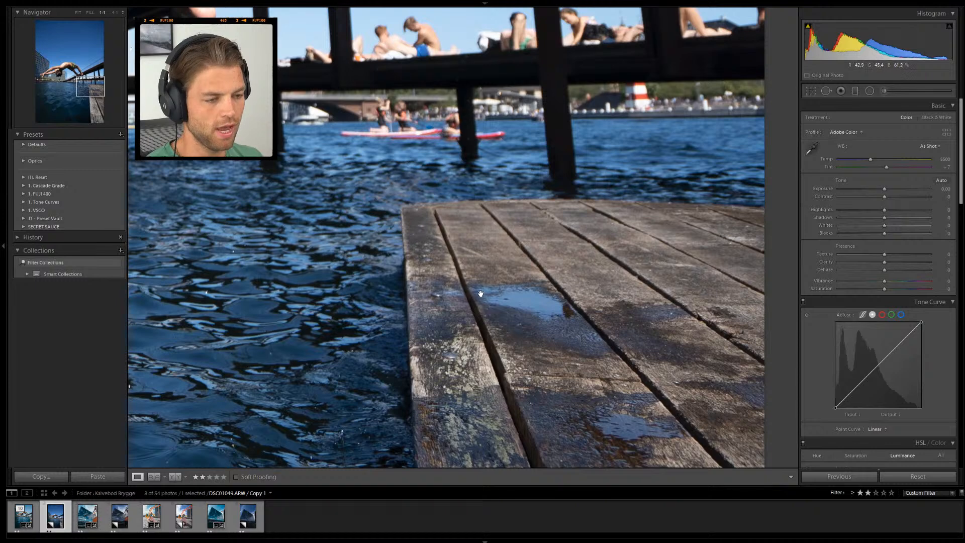
click(450, 287)
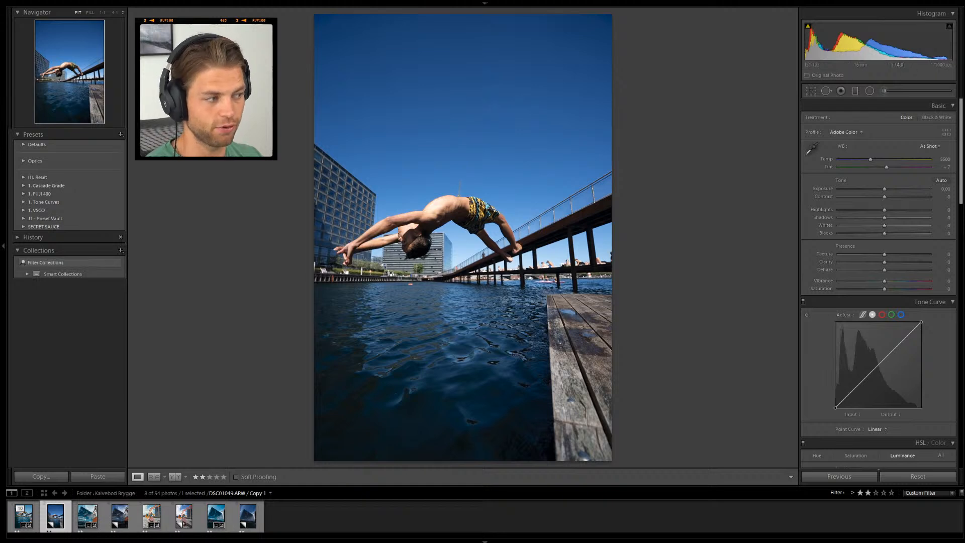
Apply the JT - SECRET SAUCE #3 preset to the photo and check its effect on the diver
click(24, 227)
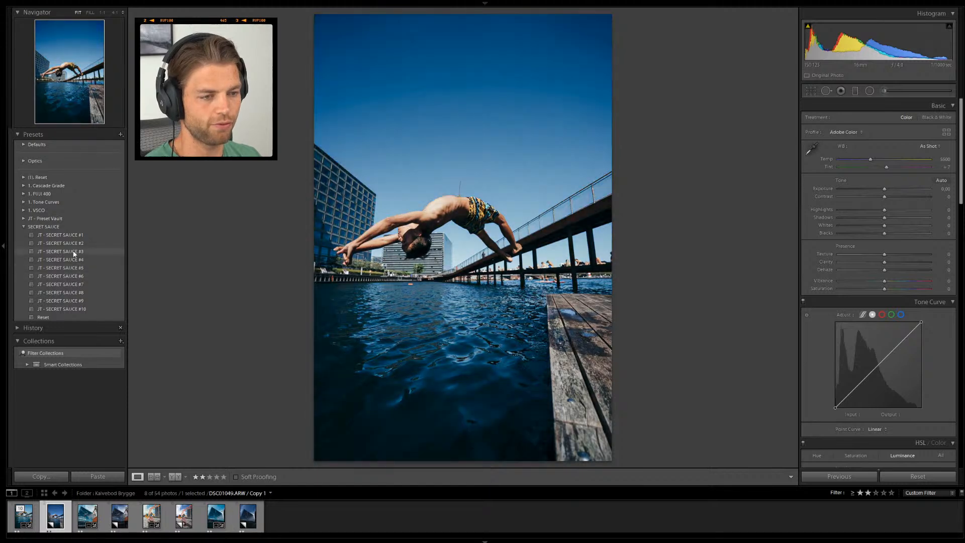
click(74, 252)
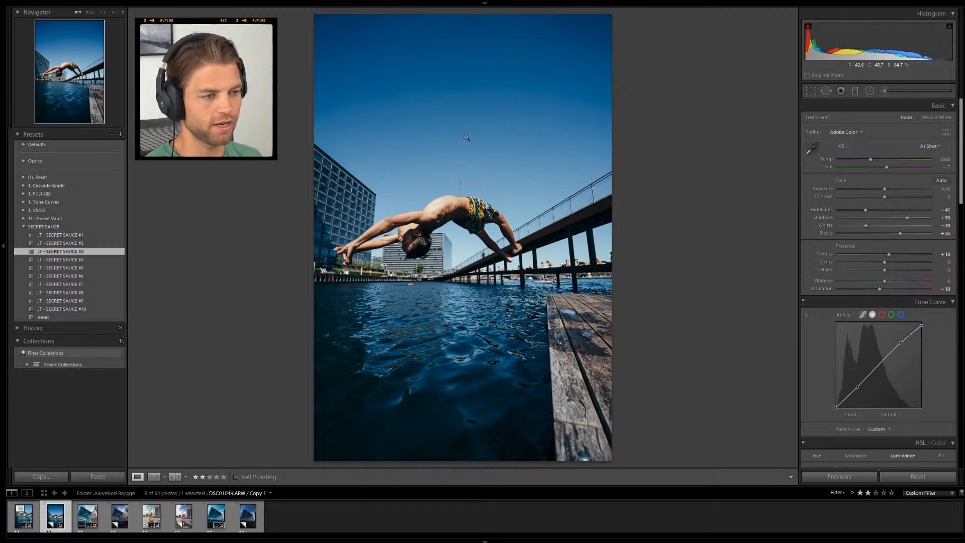
drag(491, 111, 459, 277)
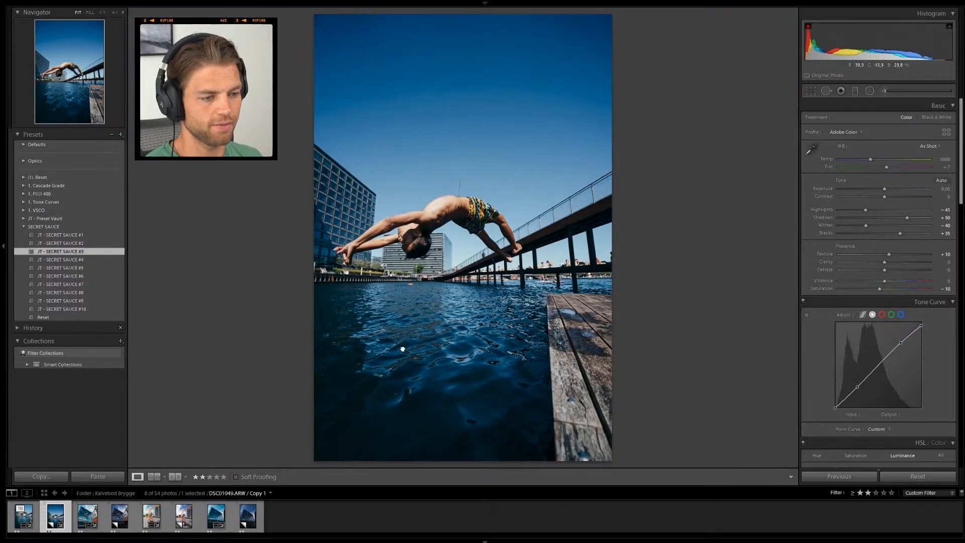
click(404, 347)
click(501, 290)
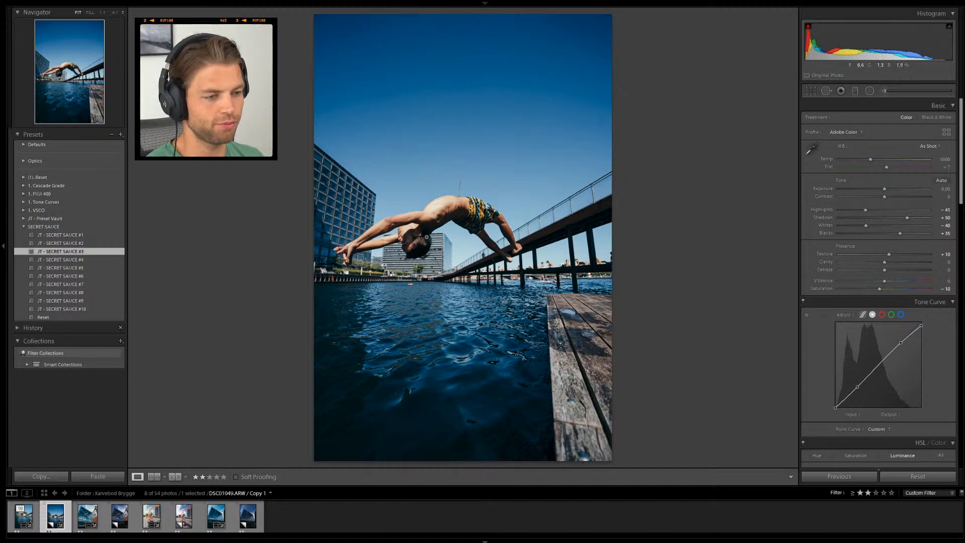
click(428, 237)
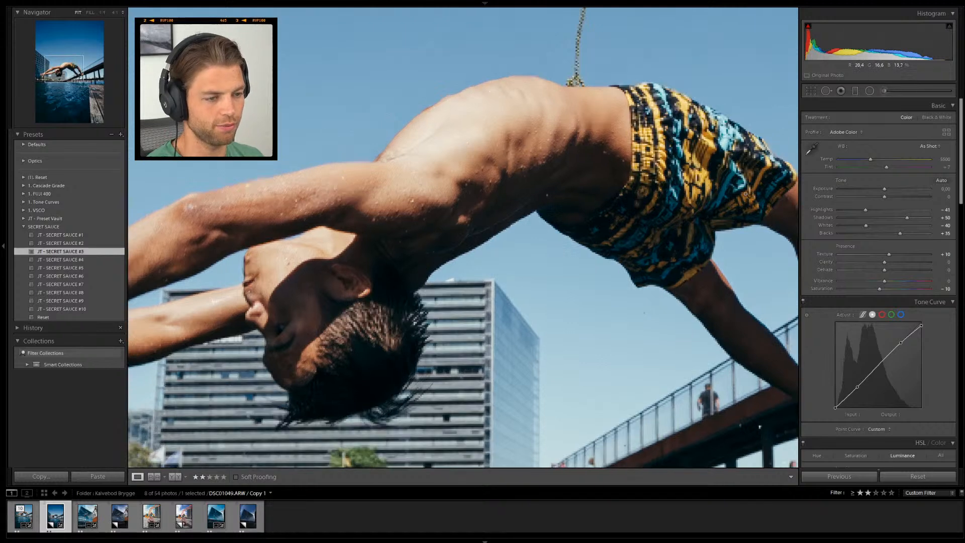
click(337, 287)
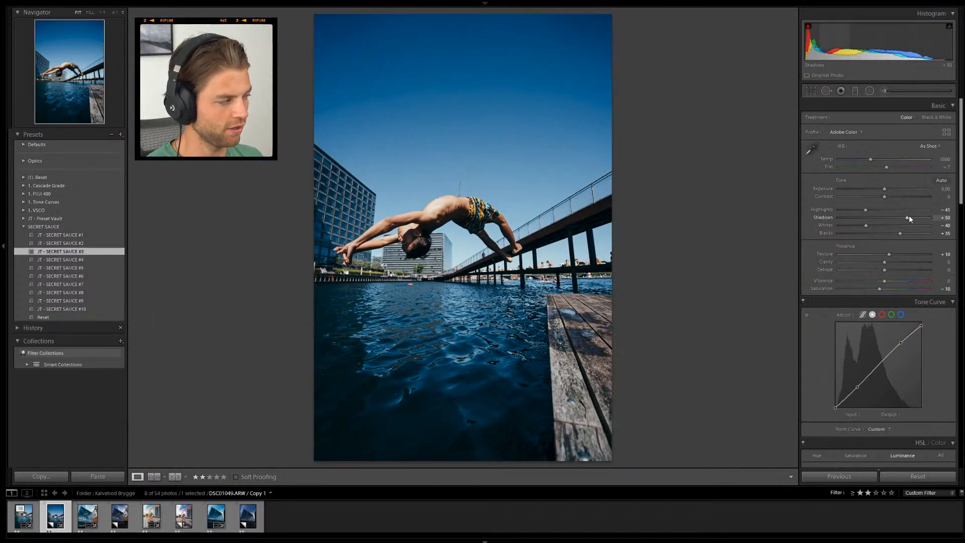
Set Shadows to +92, Exposure to +0.39, Highlights to -88 and Whites to -82
mouse_move(907, 217)
mouse_down()
mouse_move(949, 220)
mouse_move(927, 217)
mouse_up()
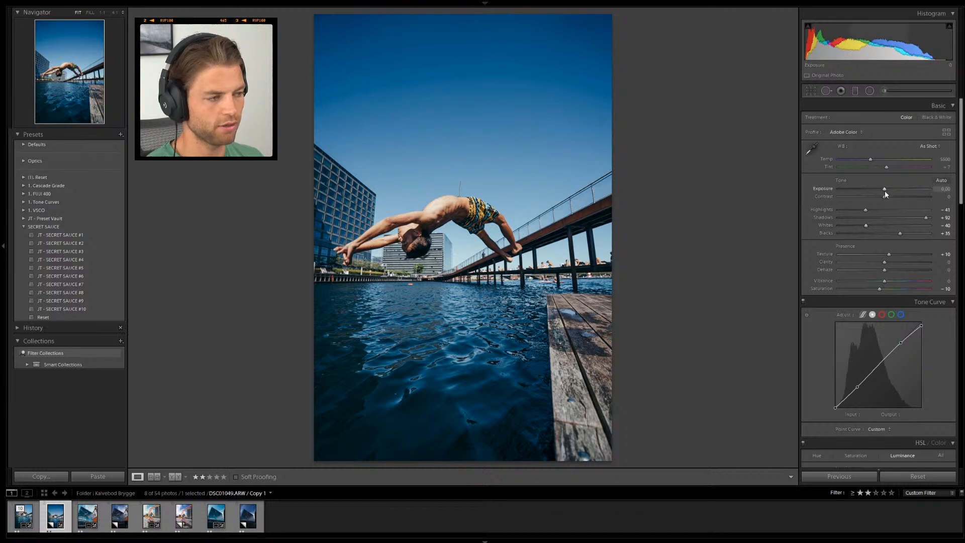
drag(885, 189, 843, 211)
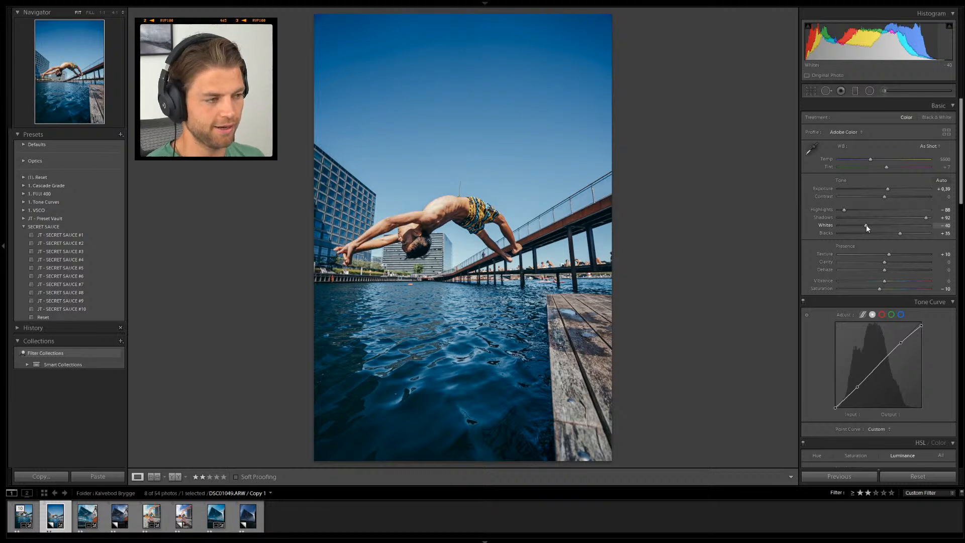
drag(862, 229, 846, 225)
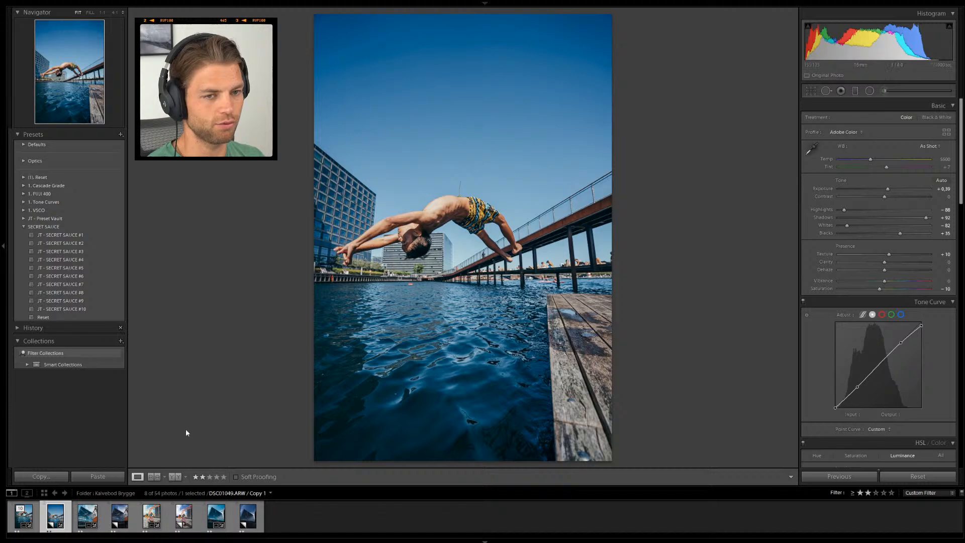
Compare the current edit with the previously edited version of the dive photo, focusing on the diver
click(23, 516)
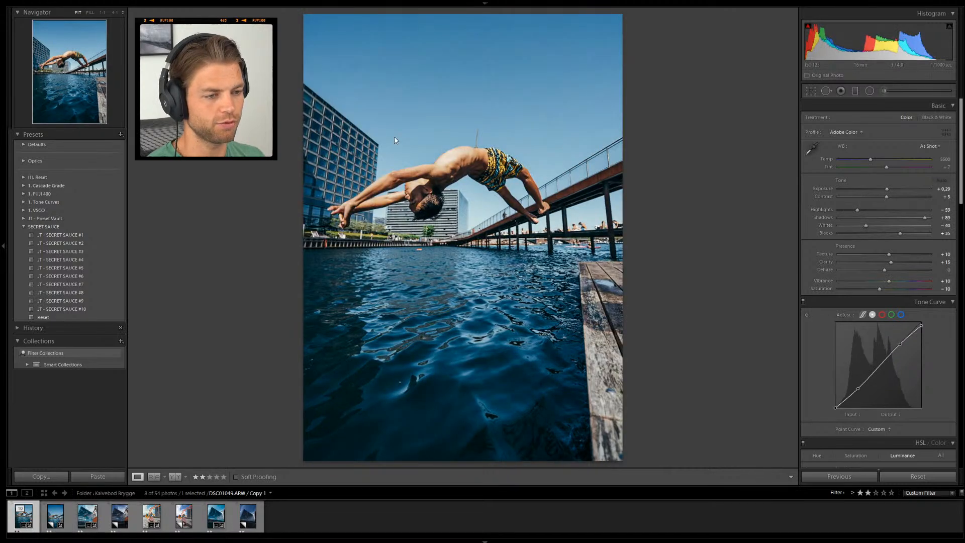
click(441, 182)
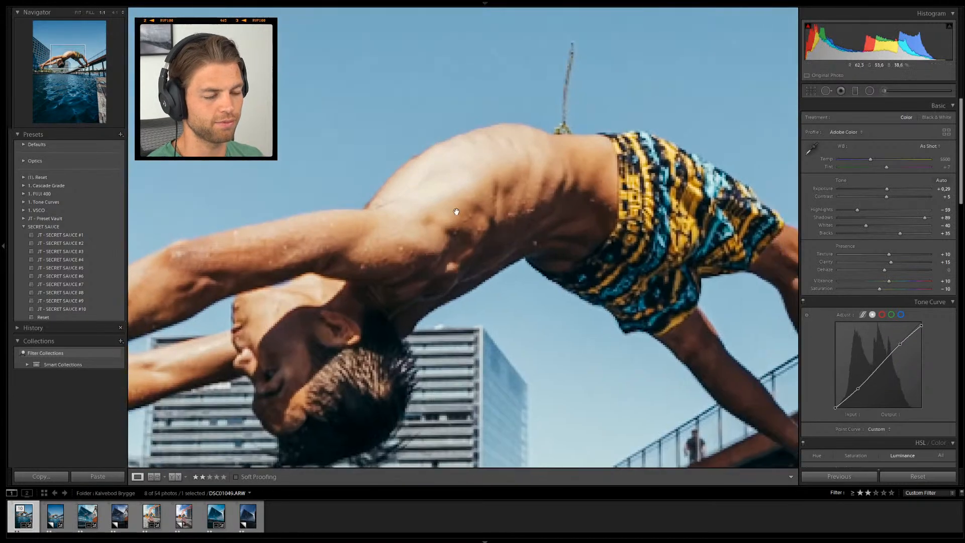
click(442, 242)
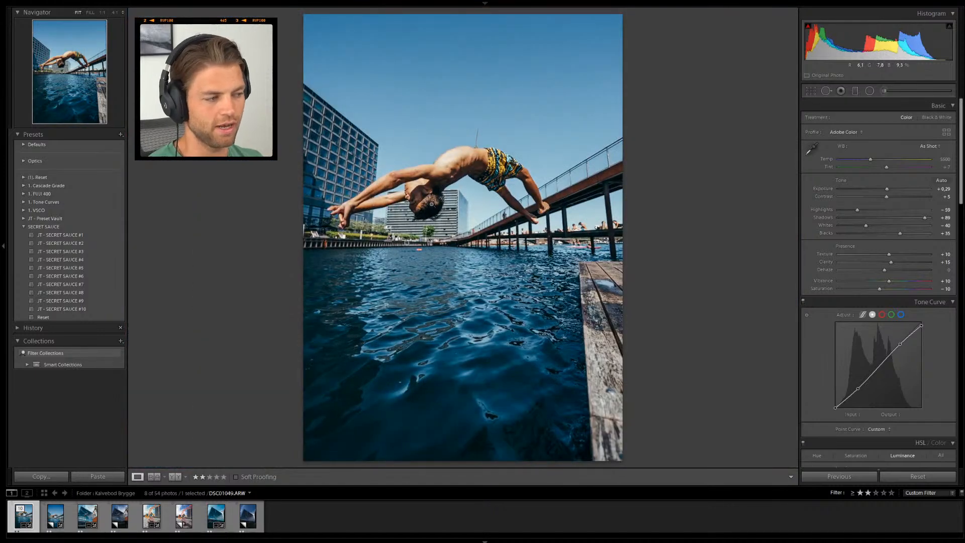
click(52, 521)
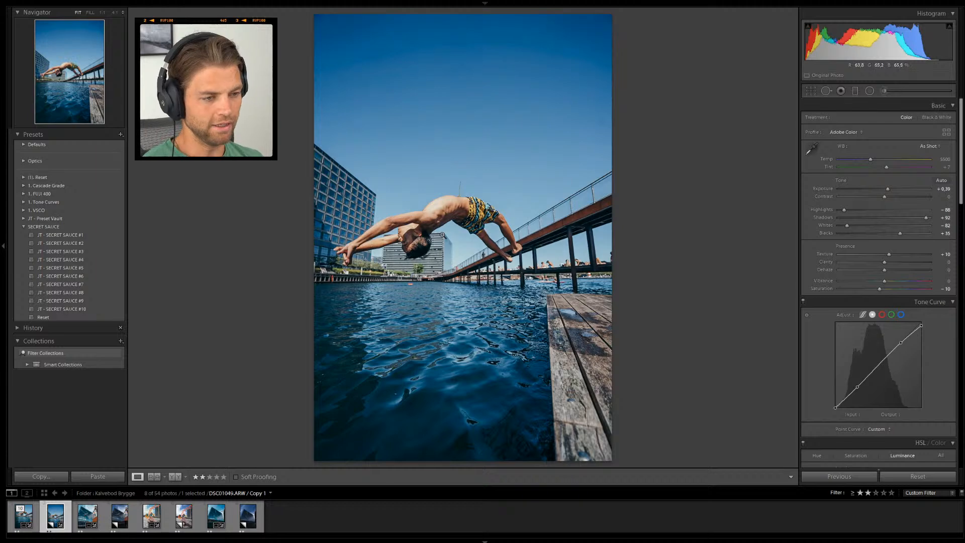
drag(435, 213, 469, 219)
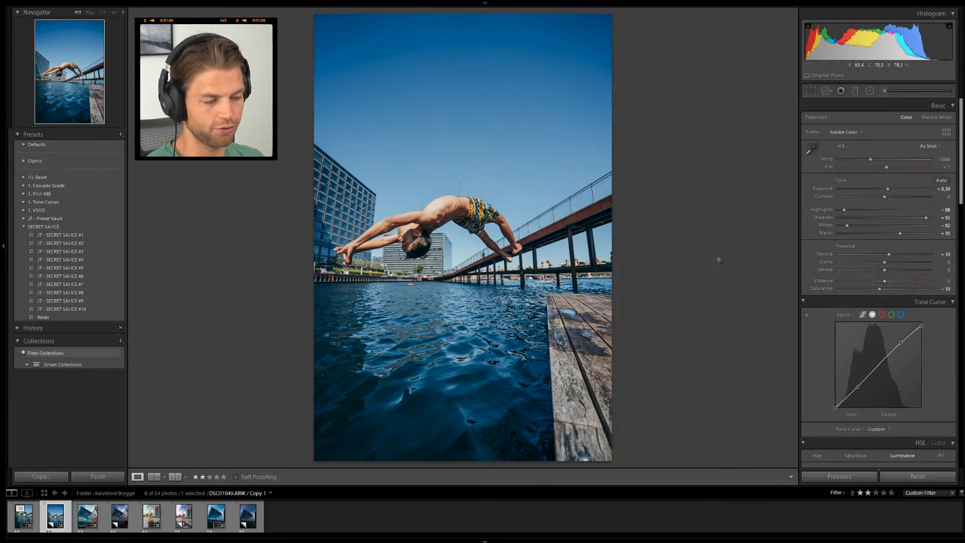
Try a global Clarity of +73, inspect the water and the diver, and reset Clarity
drag(884, 265, 917, 265)
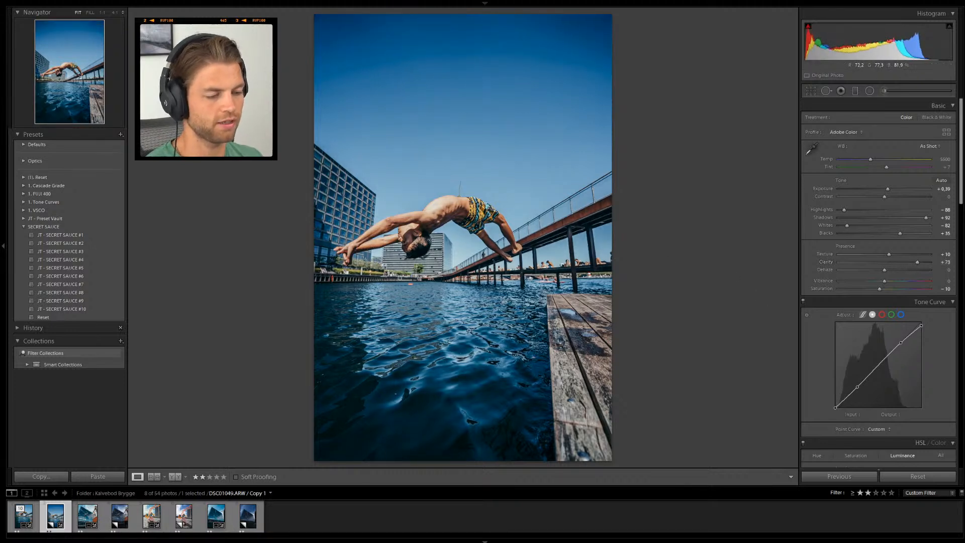
click(444, 309)
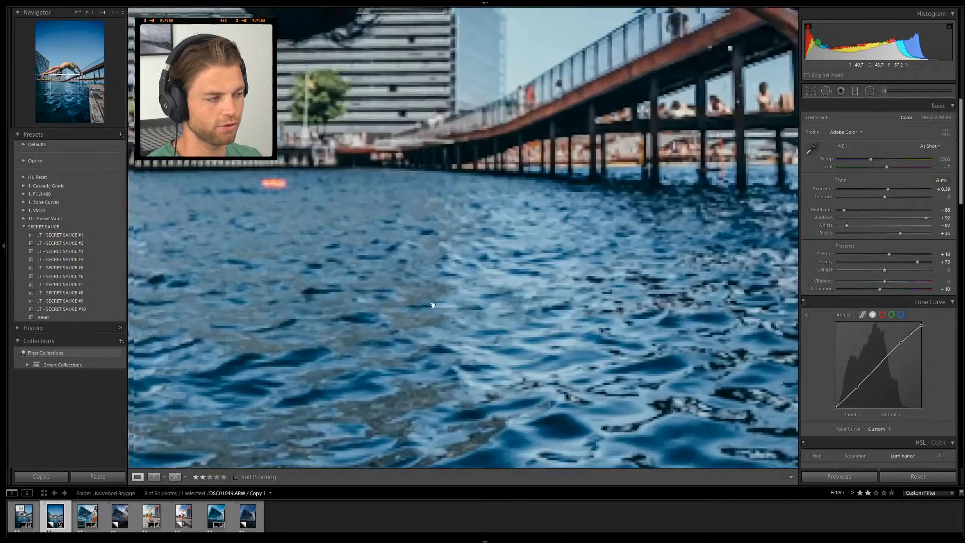
click(473, 294)
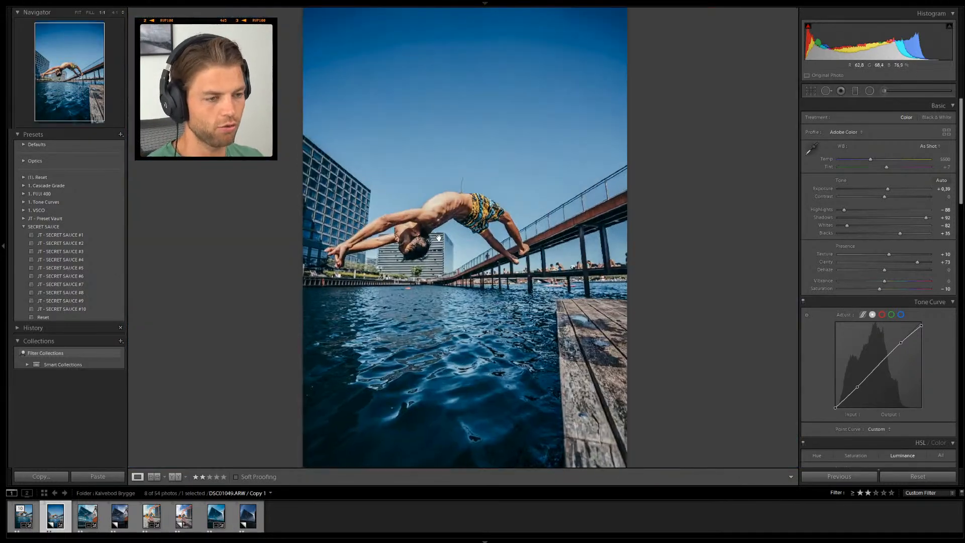
click(362, 243)
drag(337, 195, 391, 218)
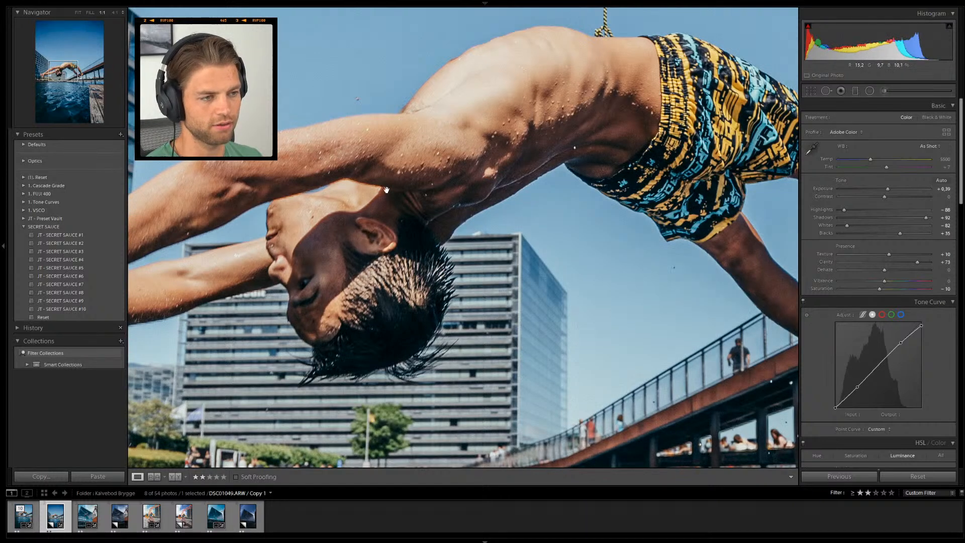
double_click(826, 260)
click(468, 291)
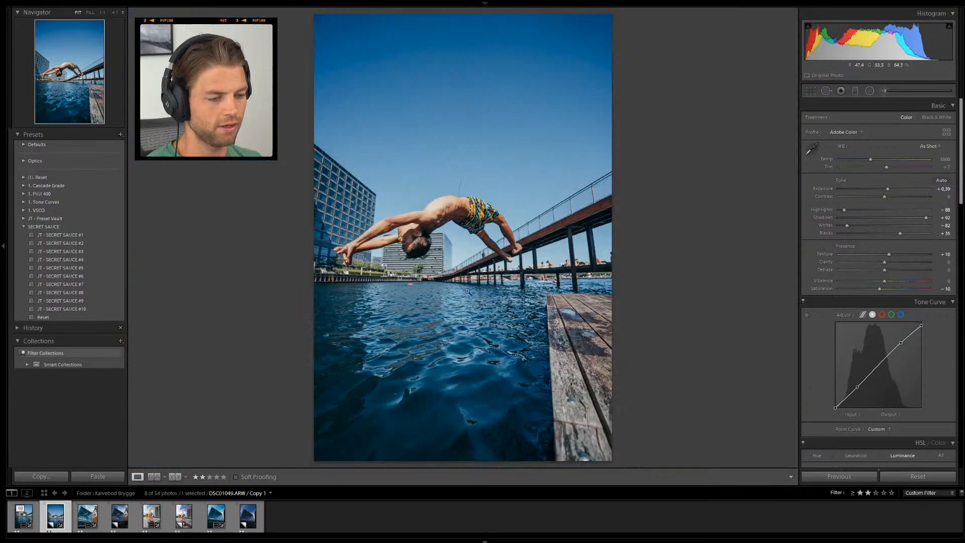
Add a graduated filter rising from the bottom of the photo over the water and dock, checking its mask coverage
click(855, 92)
drag(452, 459, 437, 263)
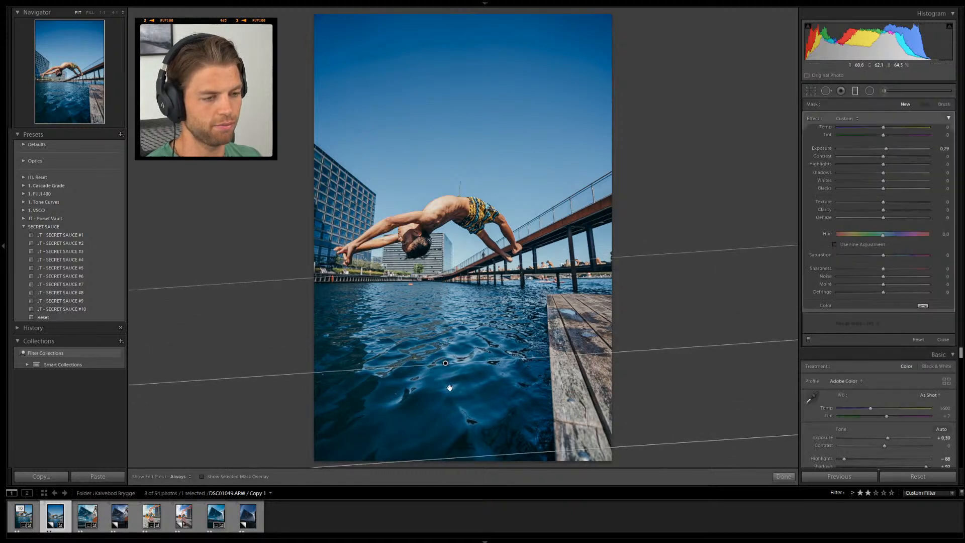
drag(445, 357, 442, 266)
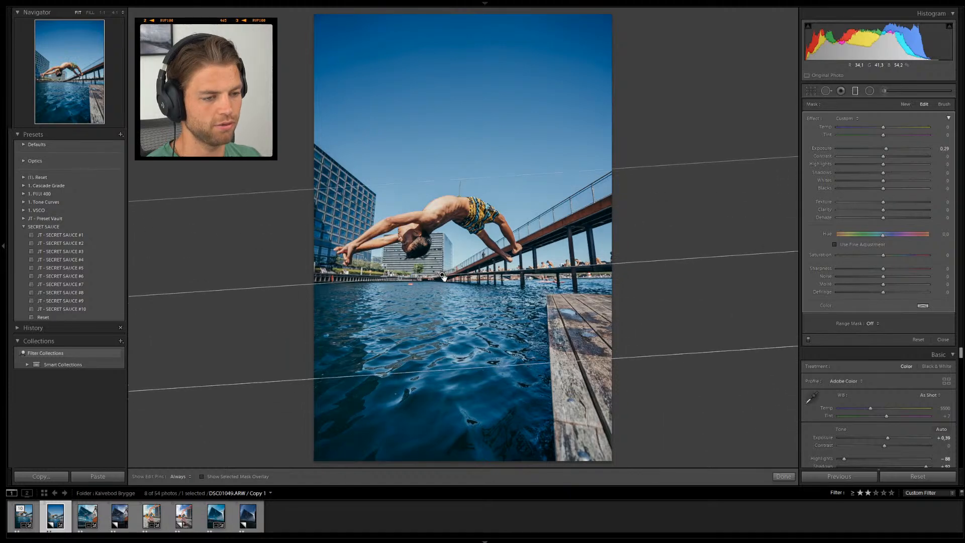
key(o)
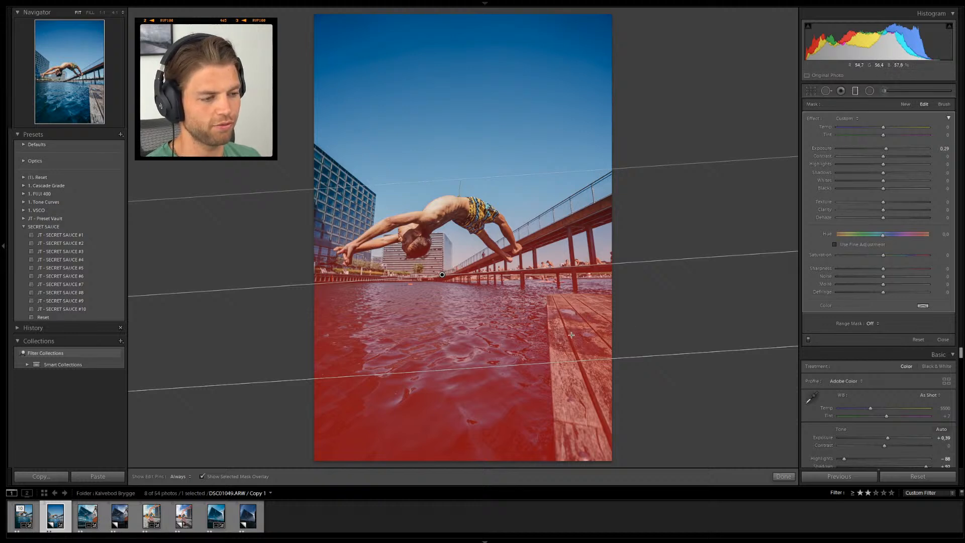
key(o)
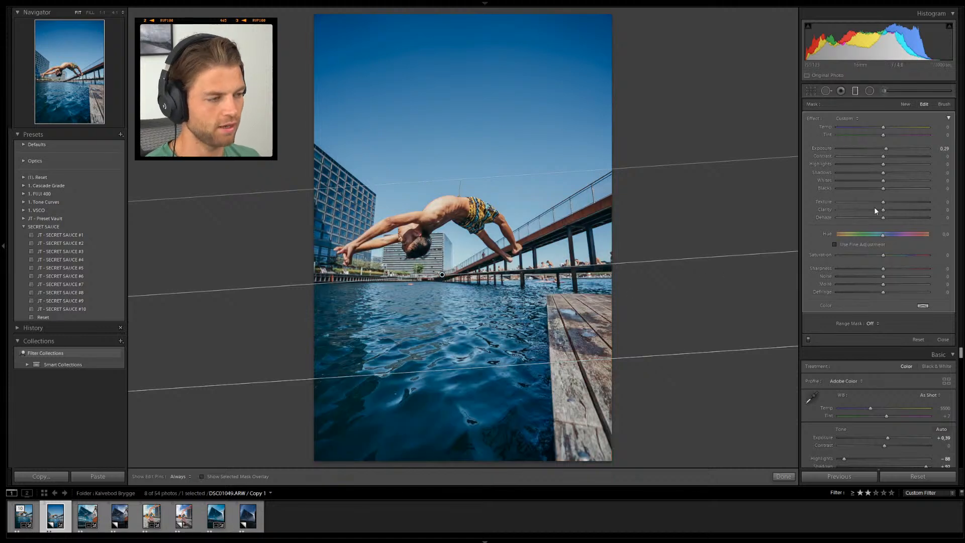
Set the graduated filter's Clarity to 62, Contrast to 21 and Dehaze to 10
drag(884, 211, 911, 210)
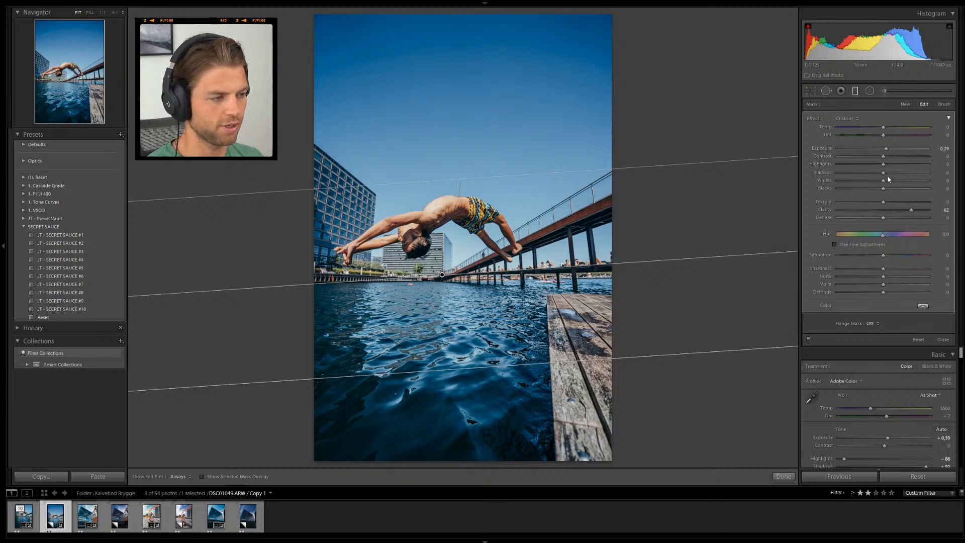
drag(884, 158, 894, 155)
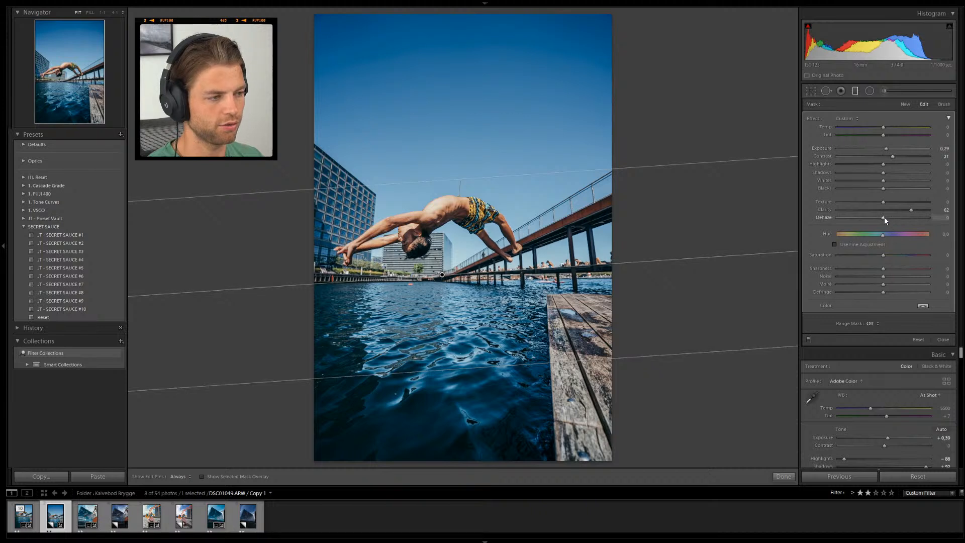
drag(883, 217, 888, 218)
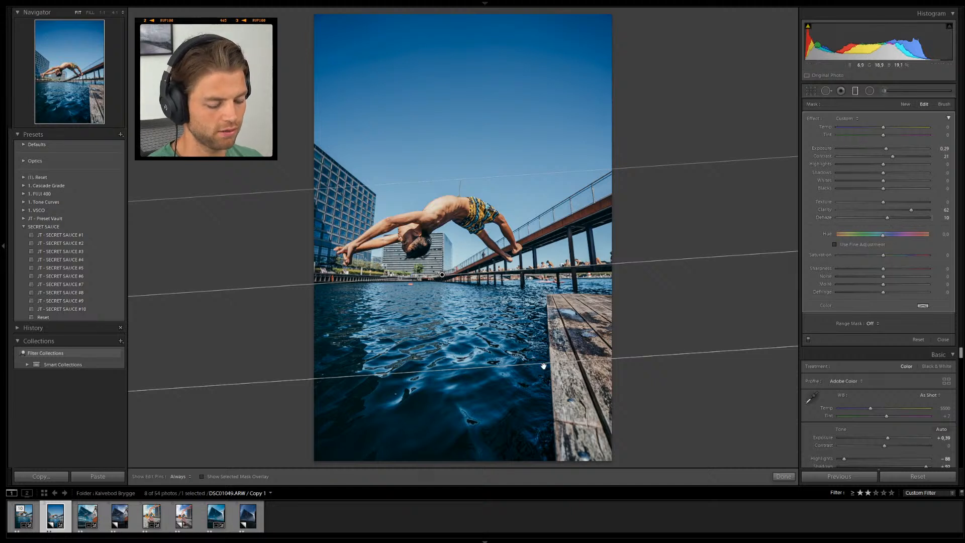
Compare the photo with and without the graduated filter and lower the filter's upper boundary to the diver's back
click(808, 340)
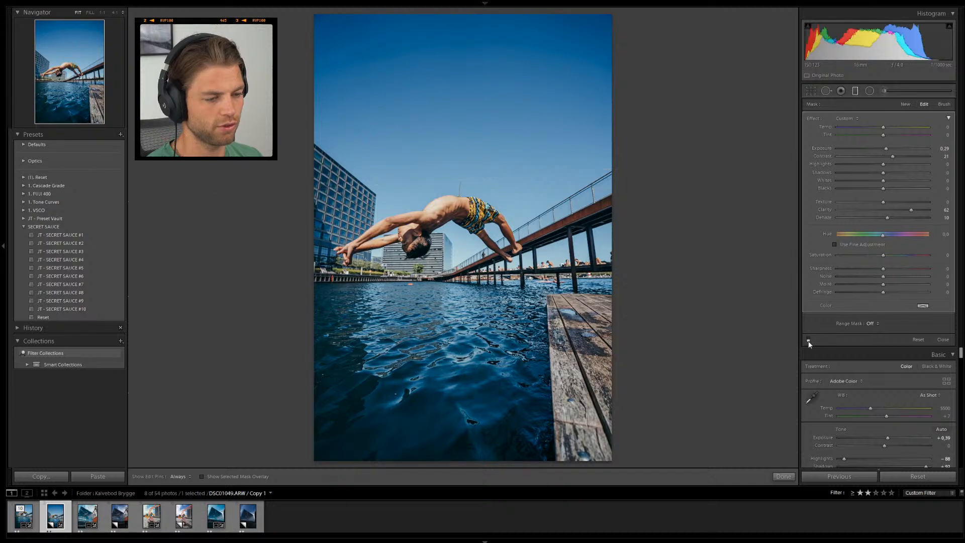
click(808, 341)
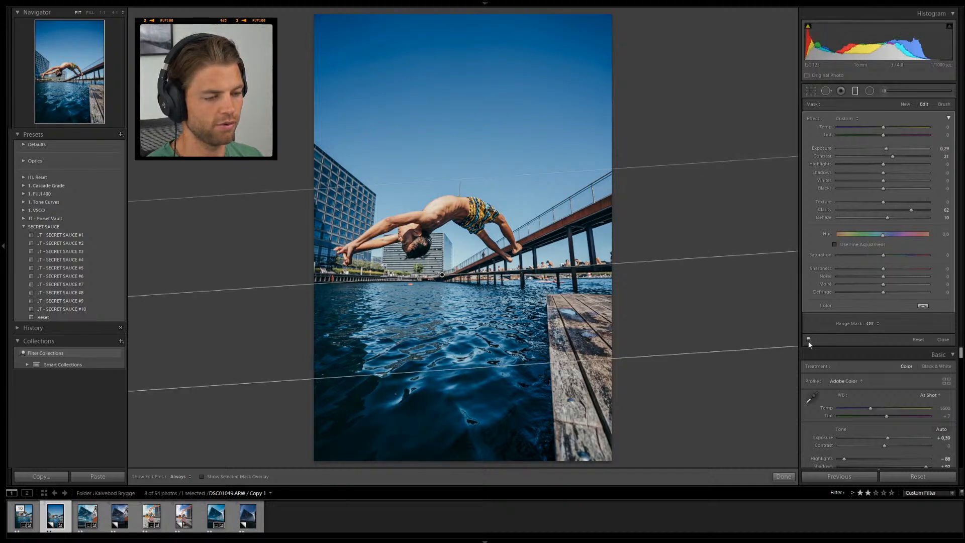
click(808, 340)
click(808, 340)
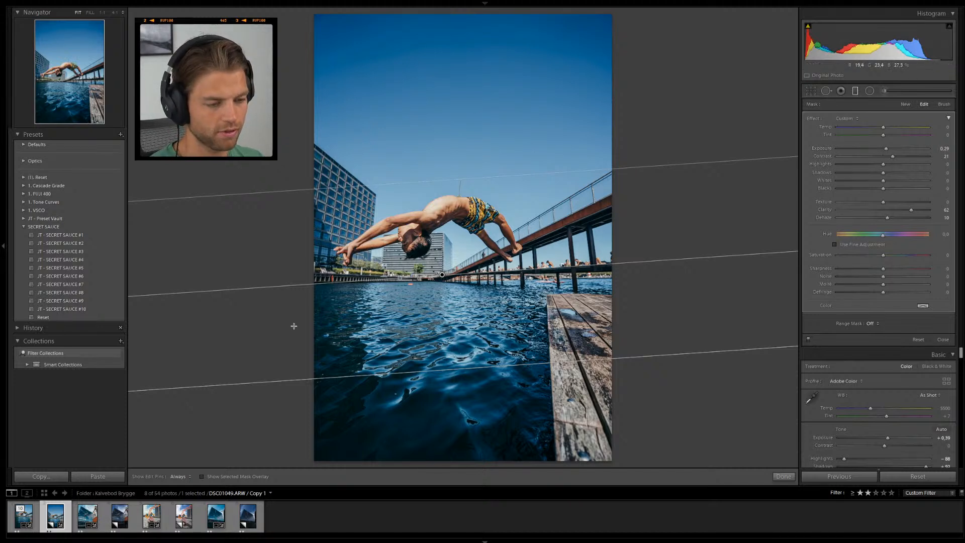
drag(443, 182, 442, 211)
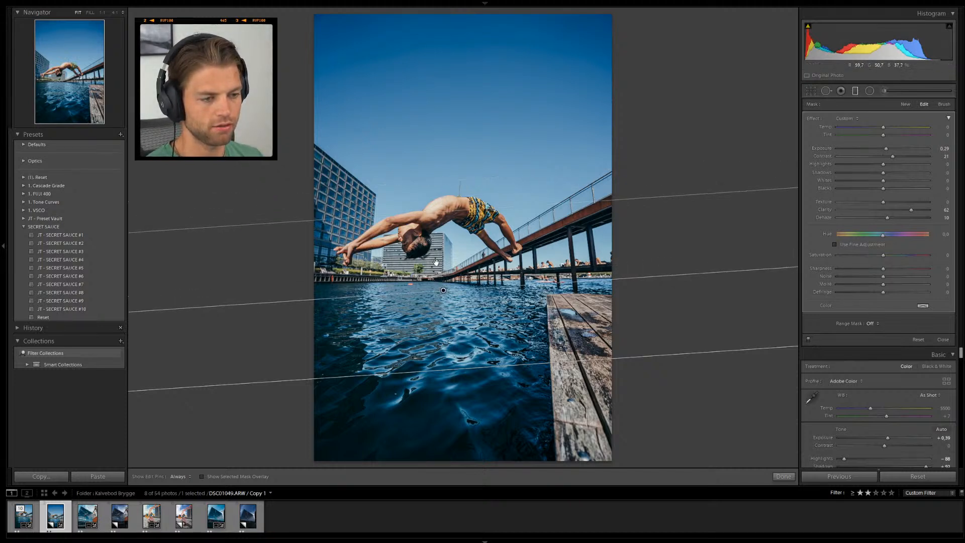
Raise the graduated filter slightly so its centre sits near the waterline and reset its Clarity to 0
drag(444, 291, 442, 284)
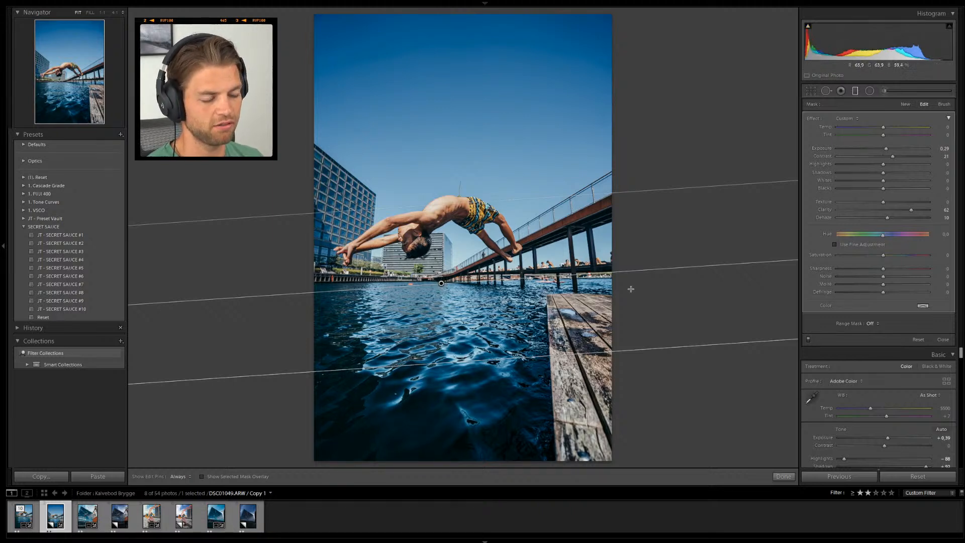
double_click(822, 209)
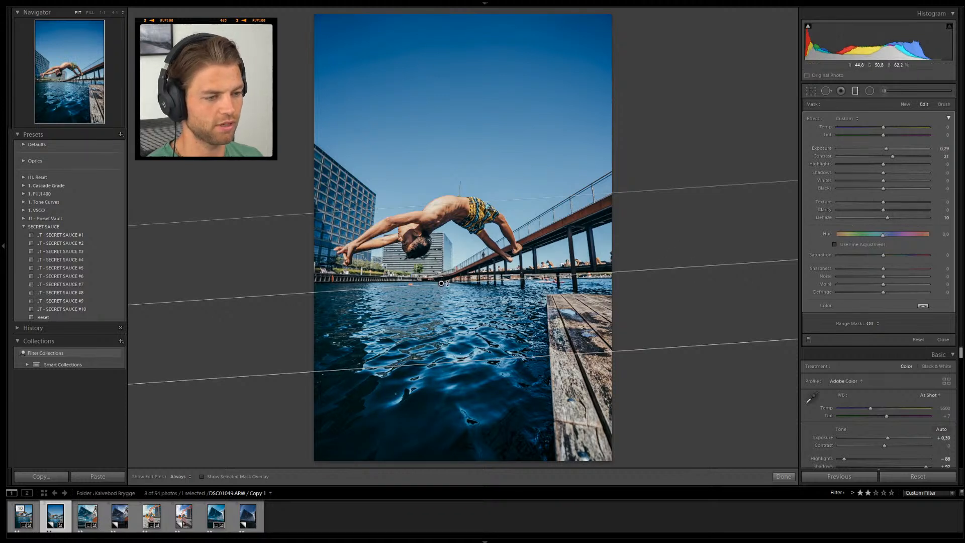
Try a second graduated filter over the sky and diver, comparing the photo with and without the filters
drag(441, 283, 456, 235)
drag(439, 150, 446, 199)
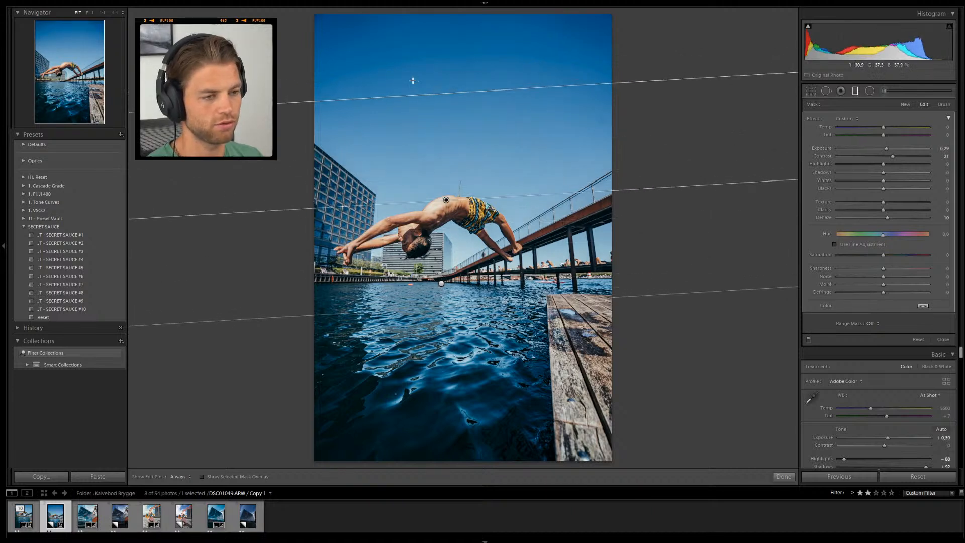
click(808, 340)
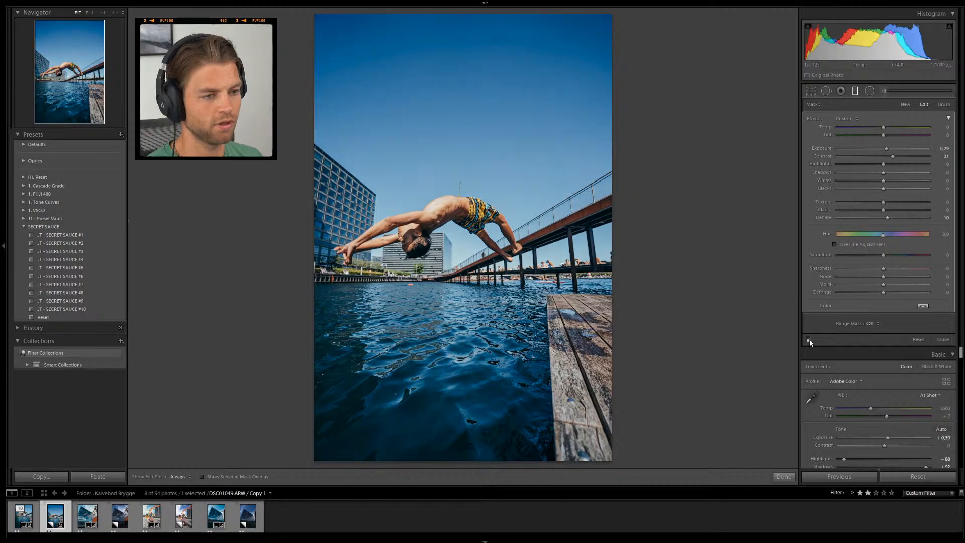
click(810, 339)
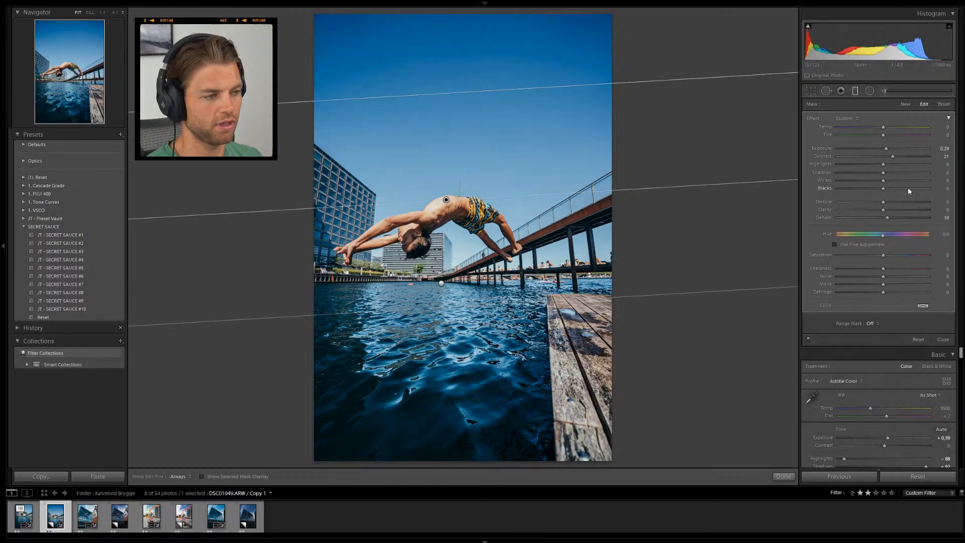
Reset the second graduated filter's effects, try Dehaze at 29, undo it and delete that filter
double_click(813, 118)
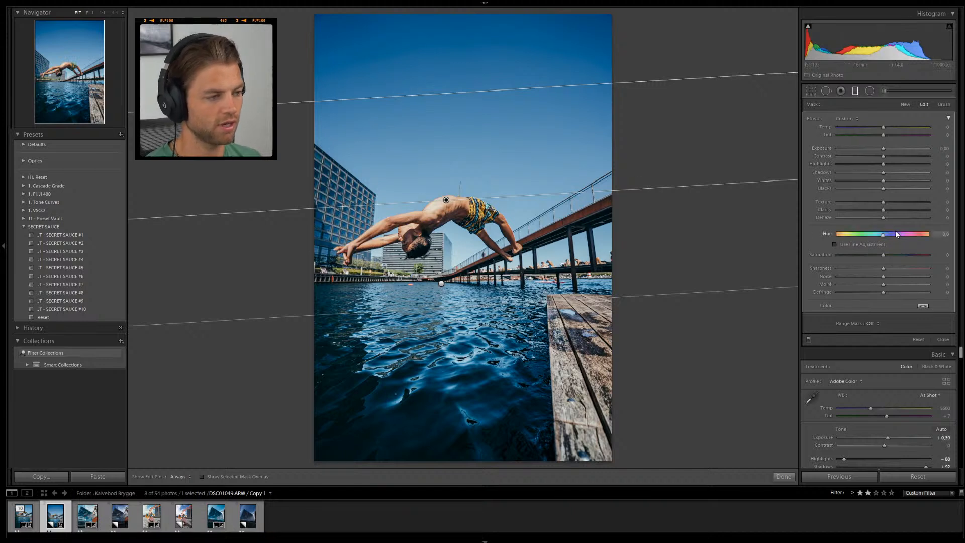
drag(882, 218, 895, 219)
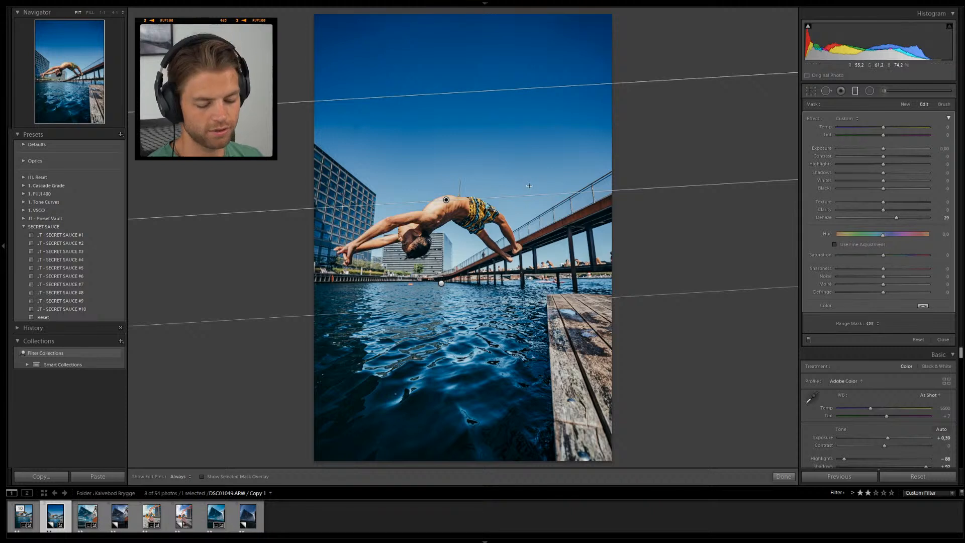
key(ctrl+z)
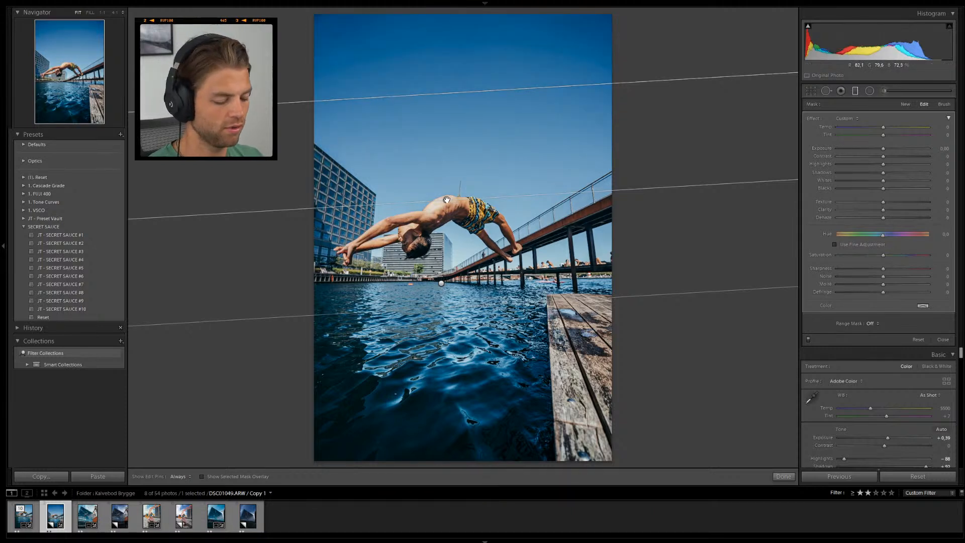
key(Delete)
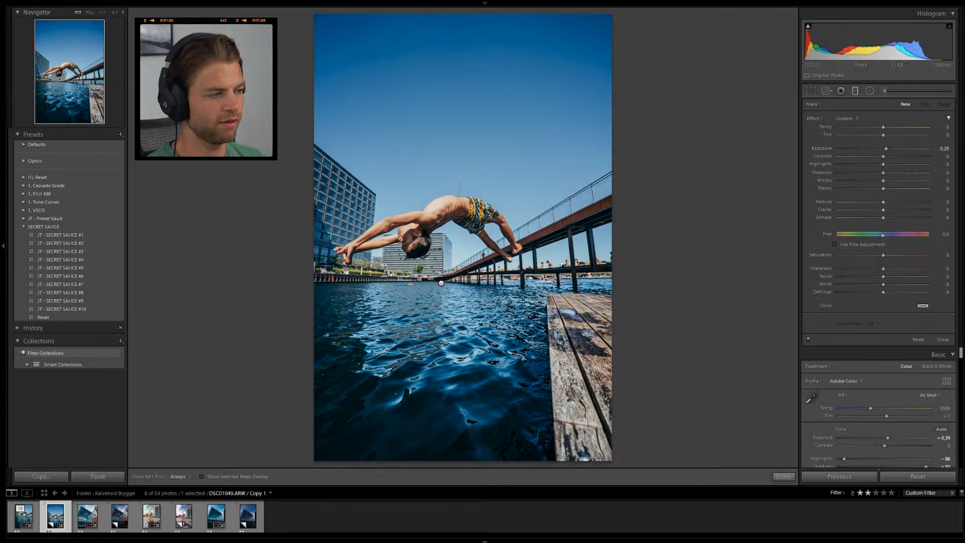
Brush an Auto Mask adjustment over the diver's body at brush size 3.0, filling in the outstretched hand with the mask overlay shown
click(871, 93)
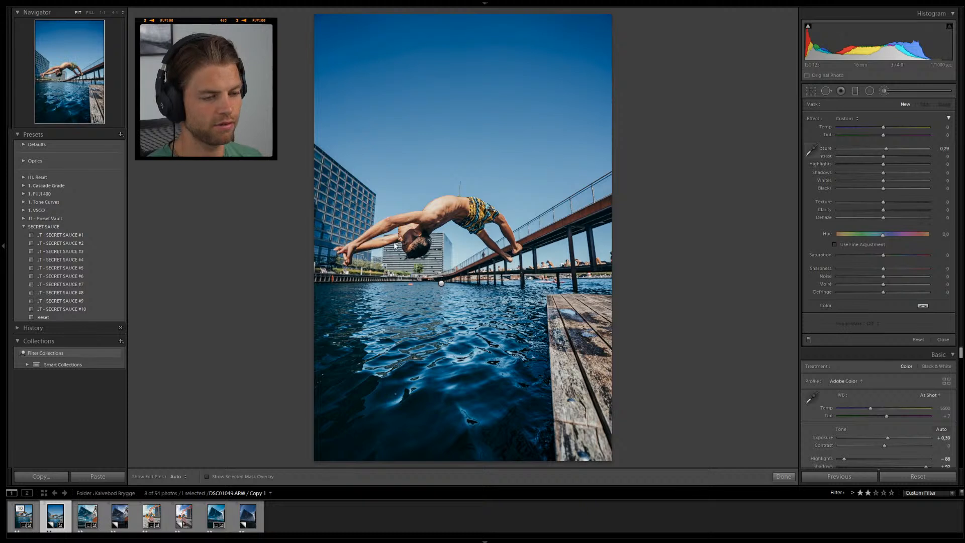
key(k)
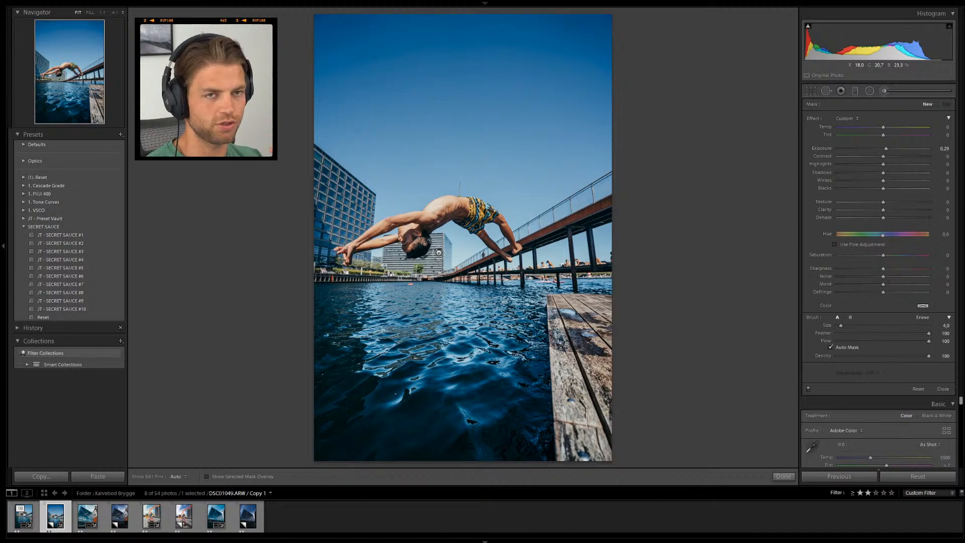
key(bracketleft)
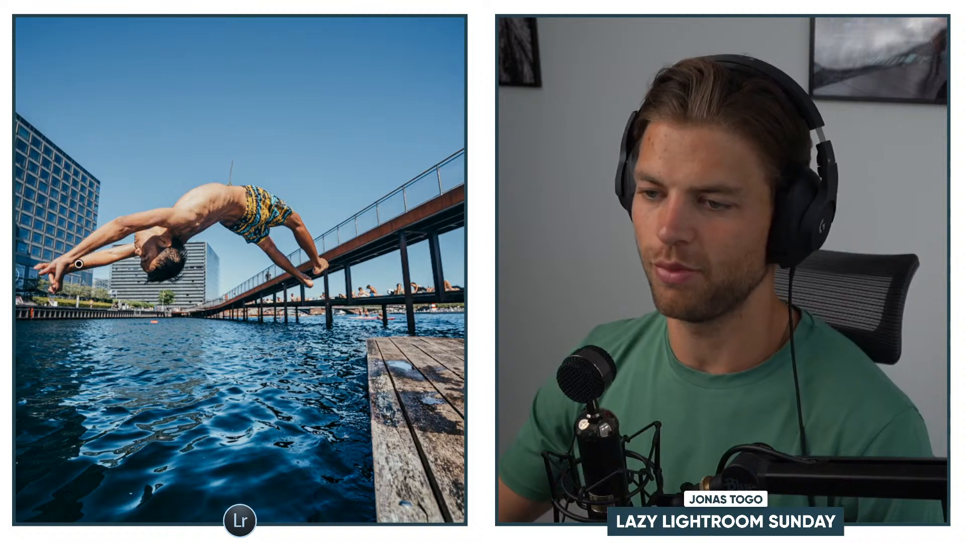
key(o)
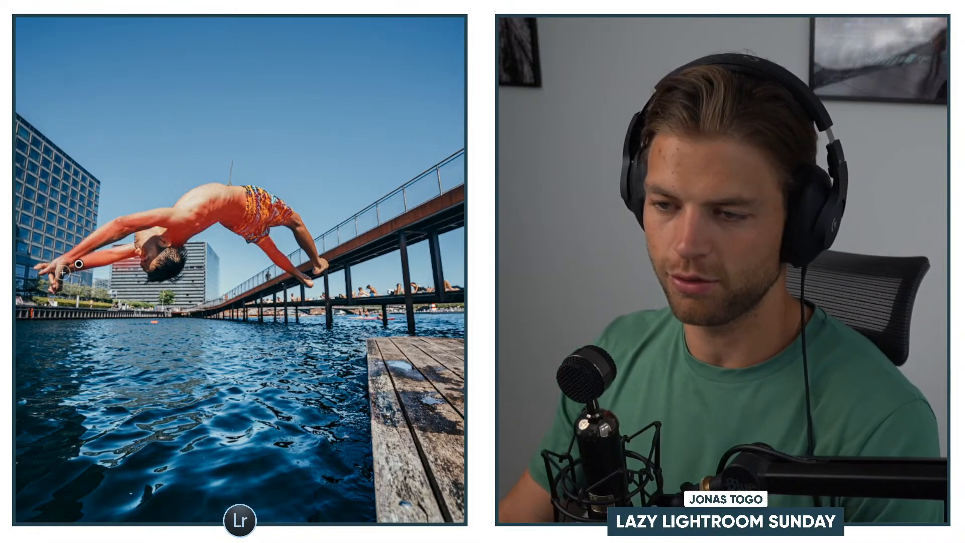
mouse_move(59, 269)
mouse_down()
mouse_move(52, 282)
mouse_move(62, 274)
mouse_up()
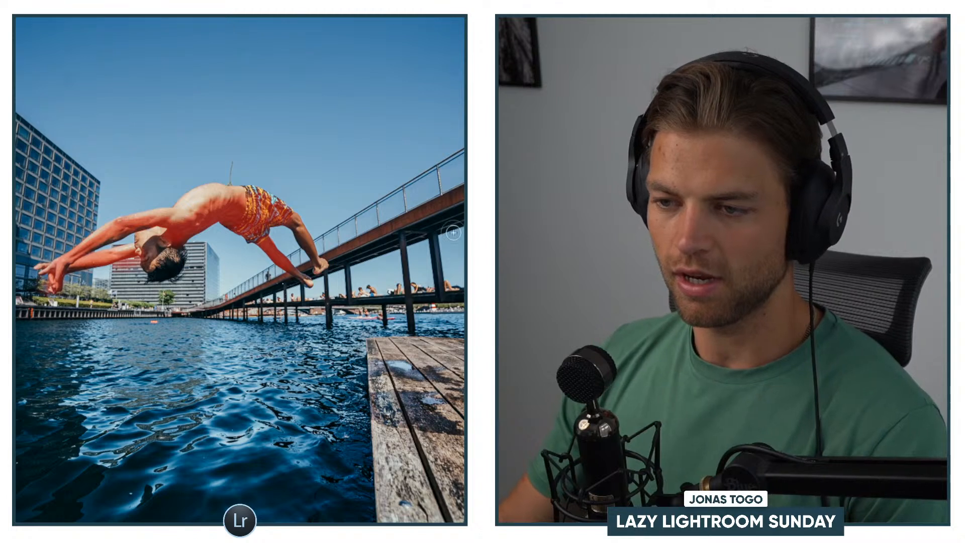
key(o)
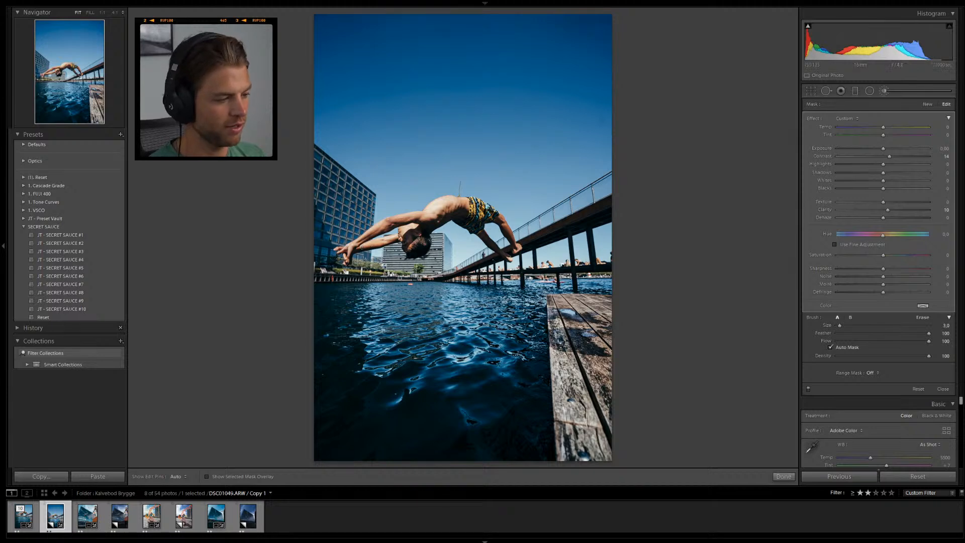
click(783, 476)
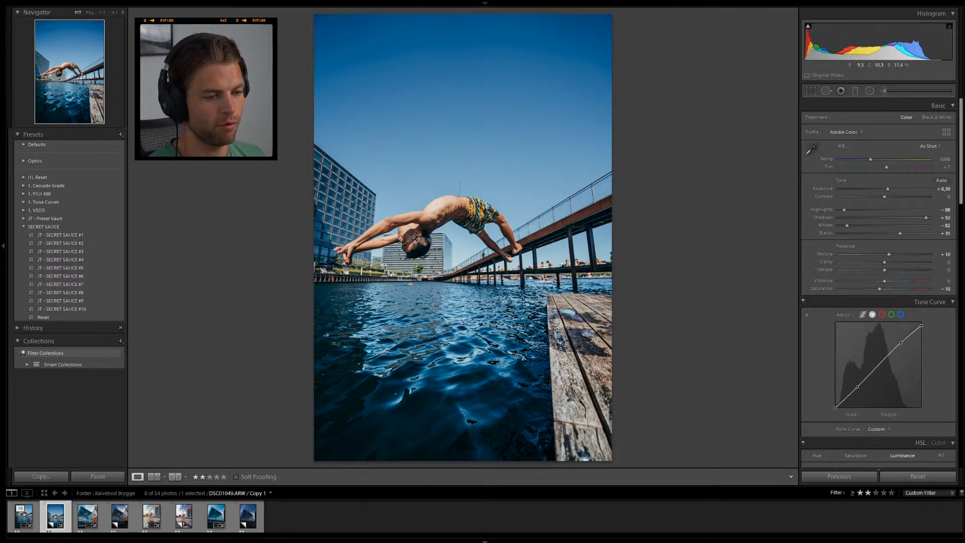
Check the diver's face up close and set the photo's crop aspect ratio to 5 x 7
click(416, 237)
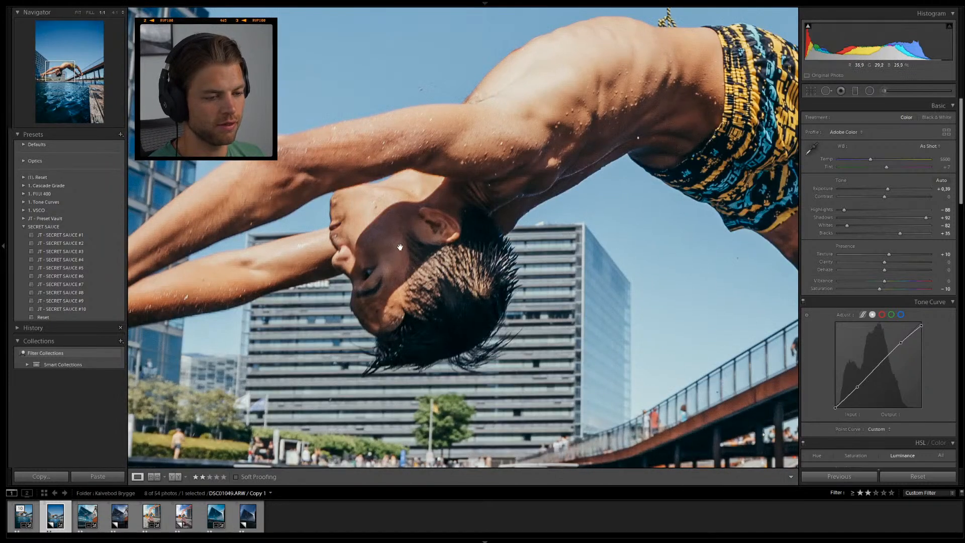
click(400, 244)
key(r)
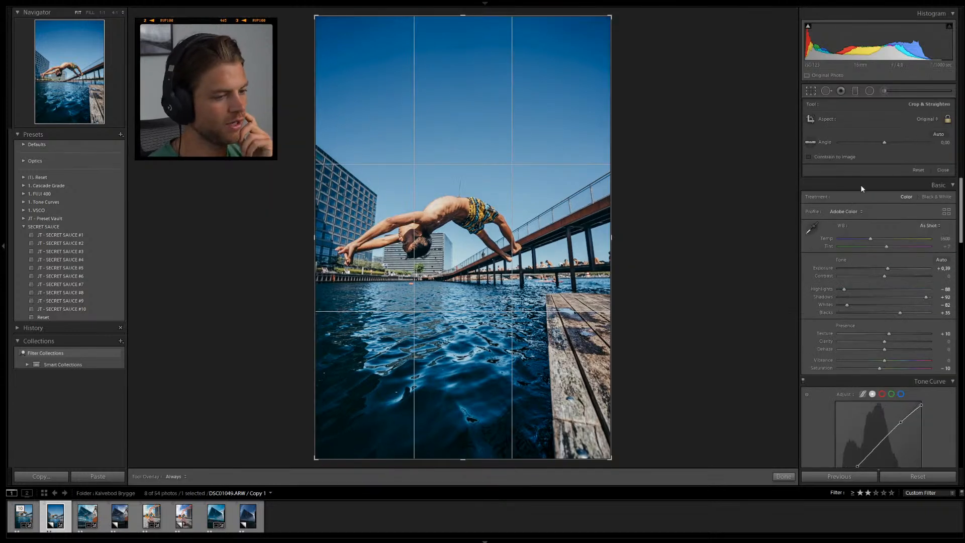
click(927, 119)
click(929, 181)
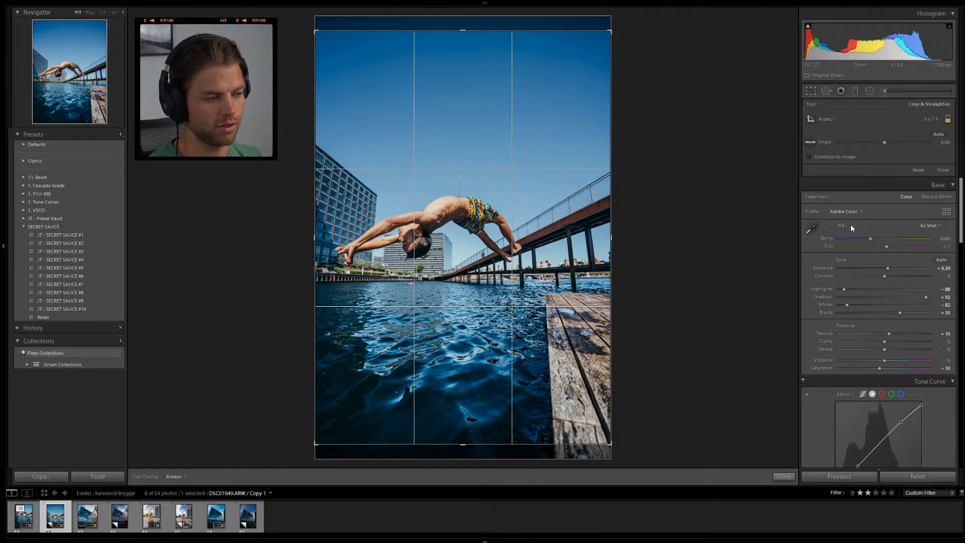
Try a 16 x 9 portrait crop, shifting the photo so the diver is framed with most of the dock cut off
key(Return)
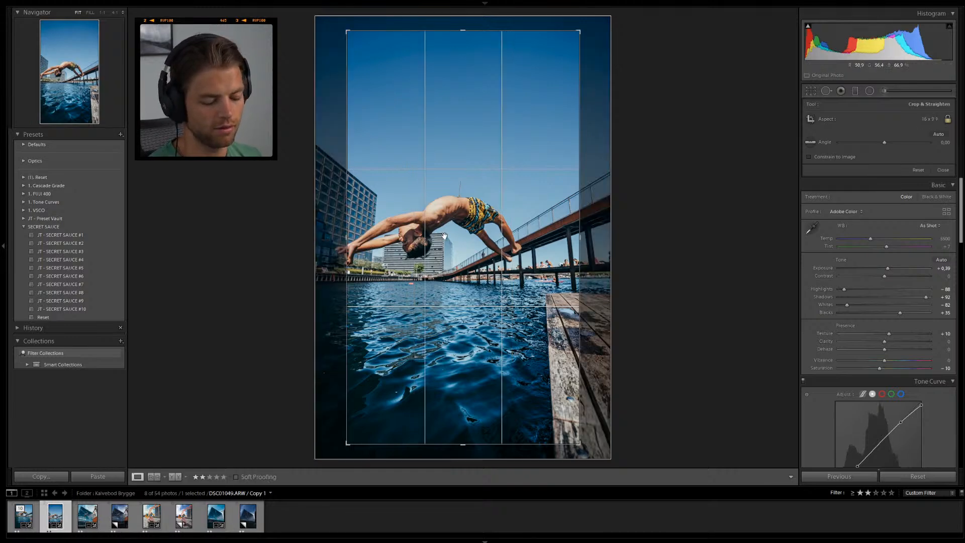
key(r)
drag(388, 264, 452, 253)
key(Return)
key(r)
key(Return)
key(r)
key(Return)
key(r)
drag(454, 47, 468, 66)
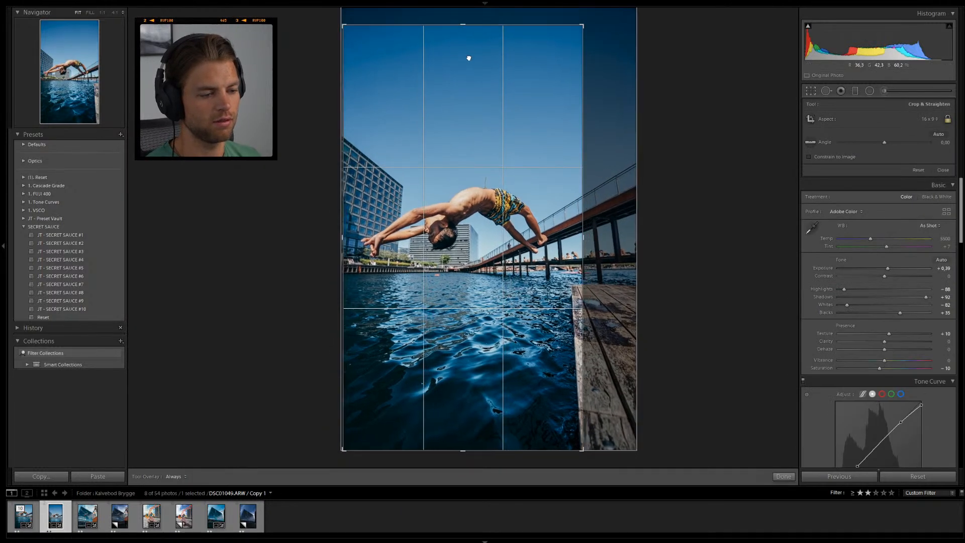
key(Return)
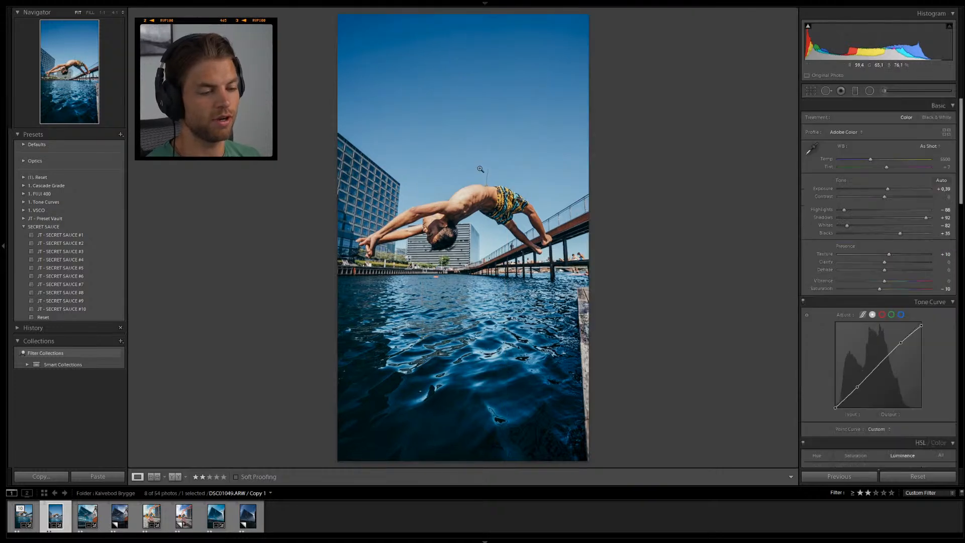
Shift the photo within the 16 x 9 crop to bring more of the wooden dock back into frame
key(r)
drag(479, 166, 466, 167)
key(Return)
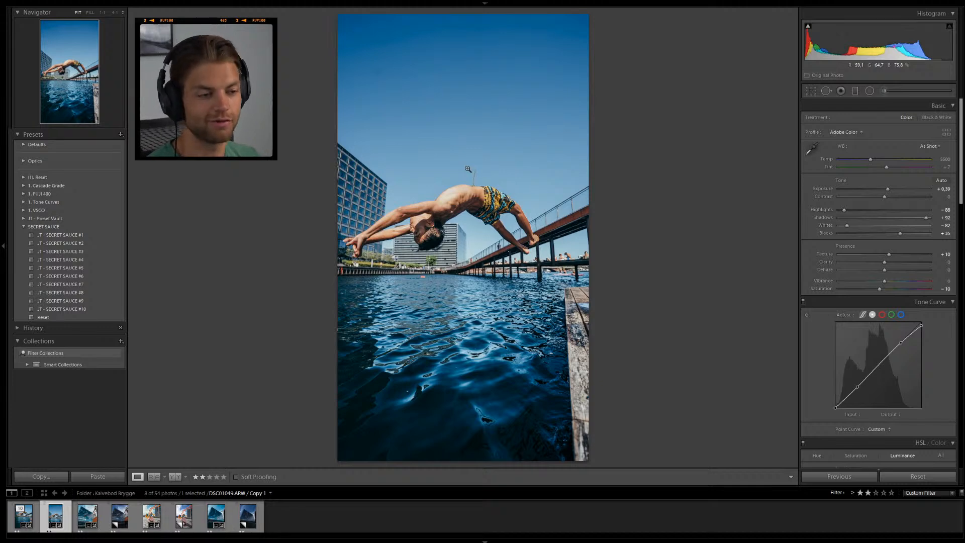
Return the crop to 5 x 7, reposition it over the diver and dock, and enlarge the frame slightly
key(r)
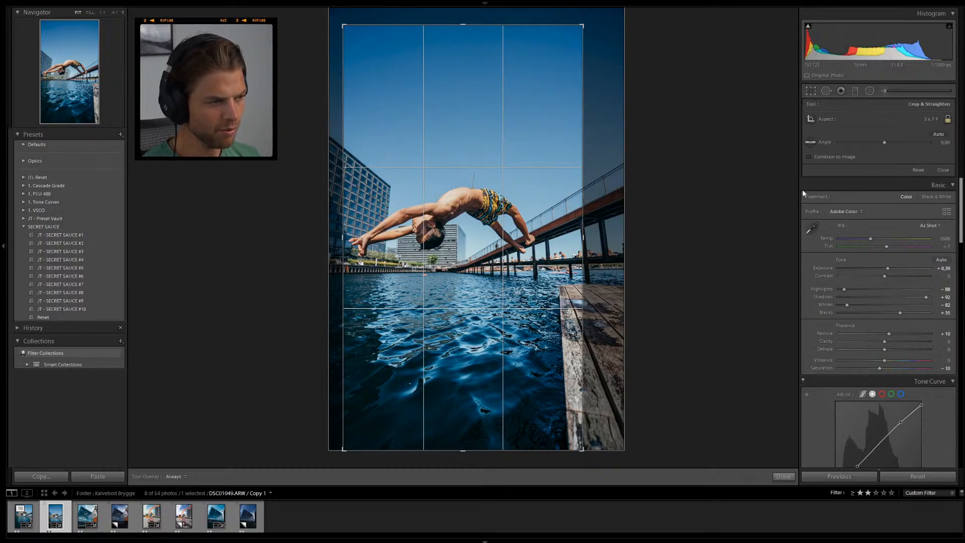
key(Return)
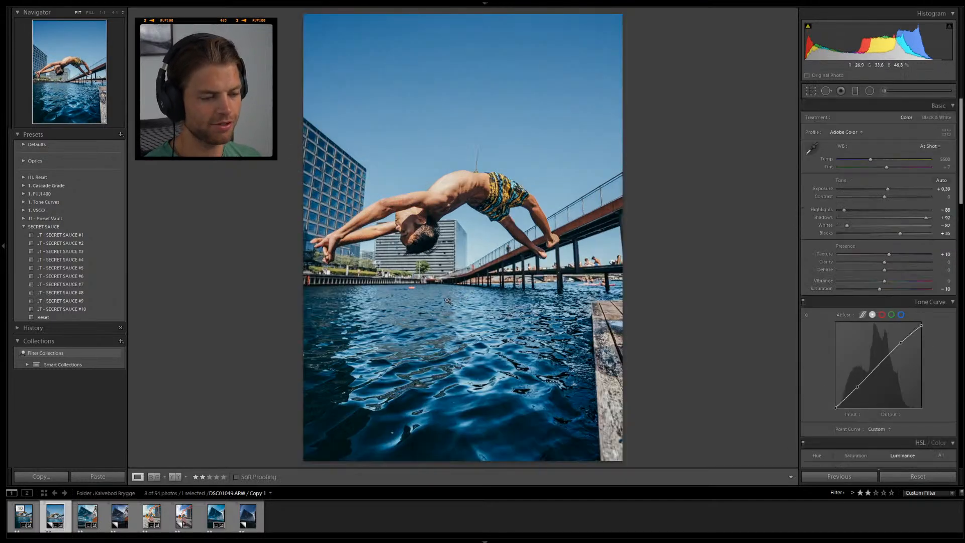
key(r)
drag(448, 300, 430, 273)
drag(343, 70, 336, 63)
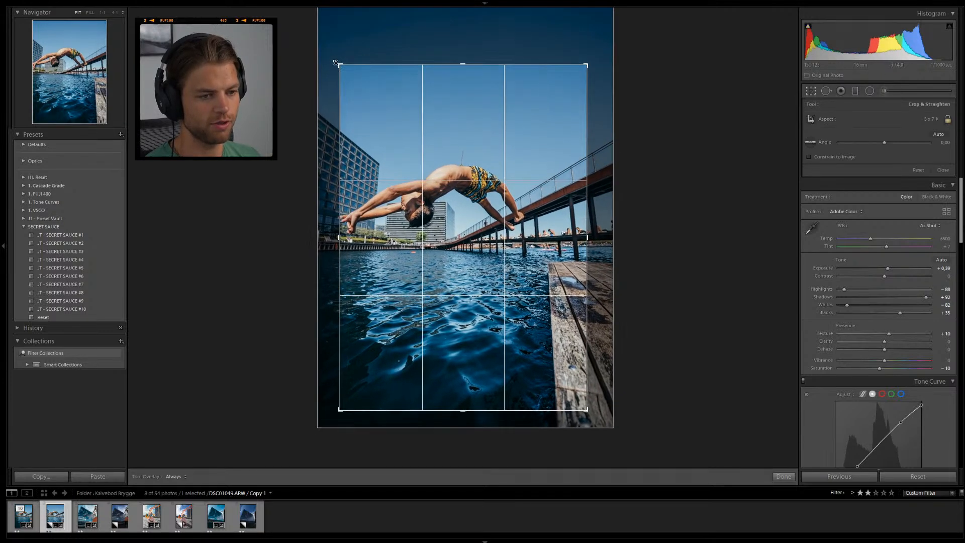
key(Return)
Fine-tune the 5 x 7 crop position to show more of the building and less of the dock
key(r)
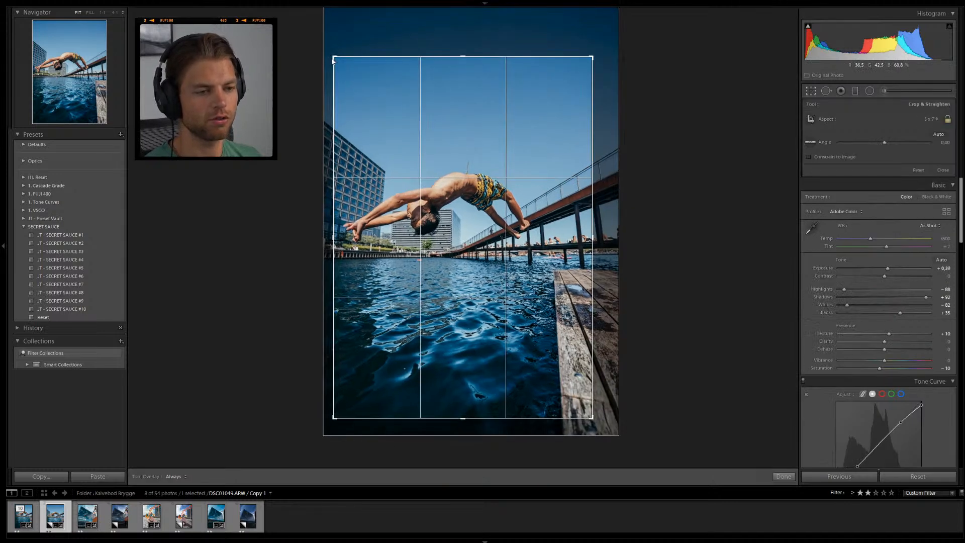
key(r)
key(r)
drag(375, 176, 381, 174)
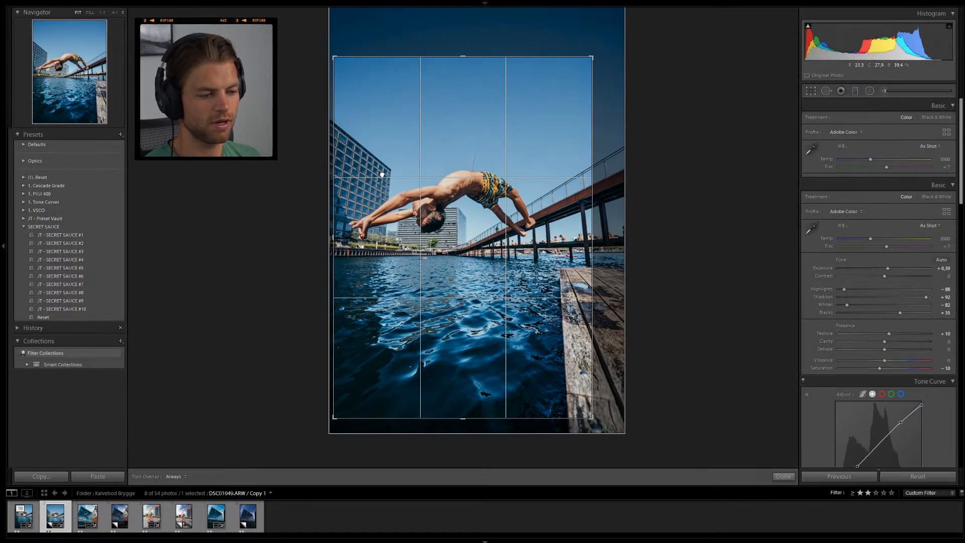
key(Return)
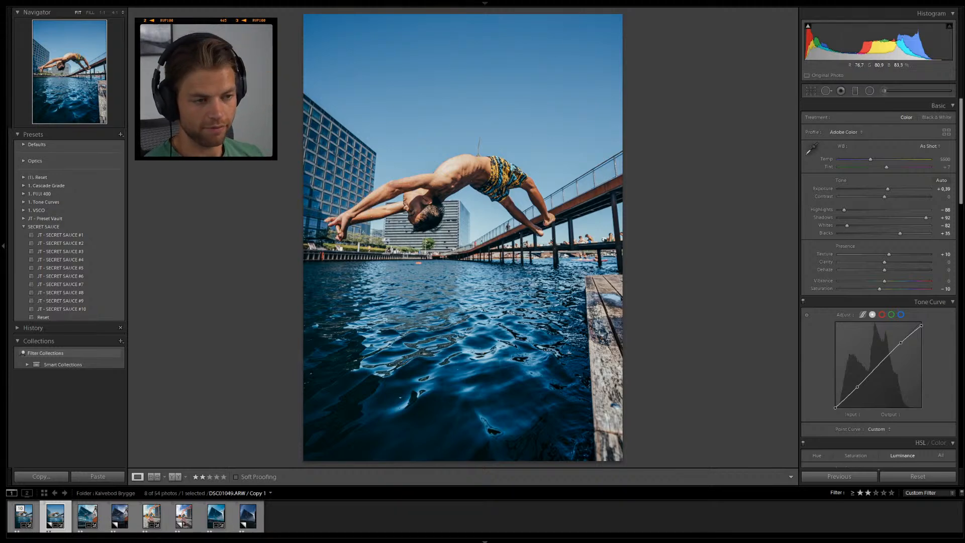
key(r)
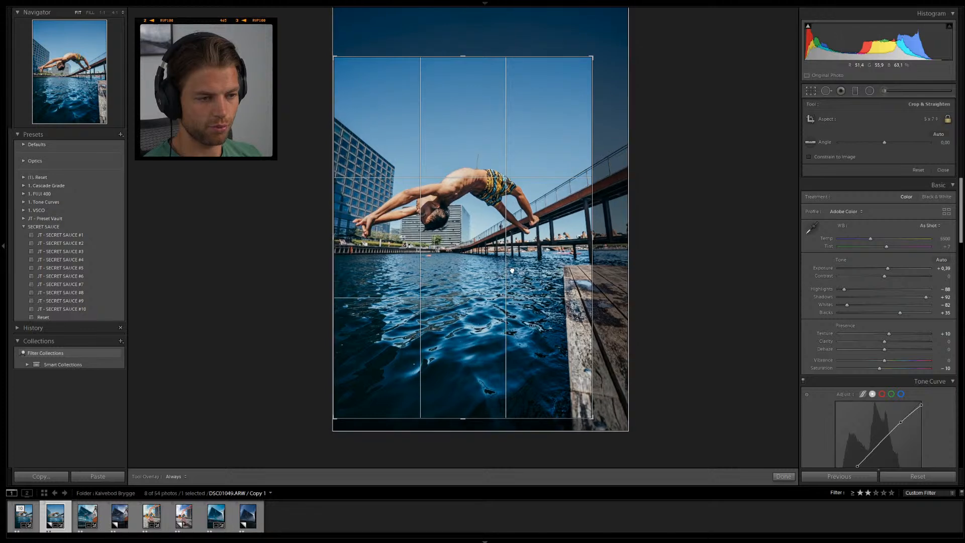
key(Return)
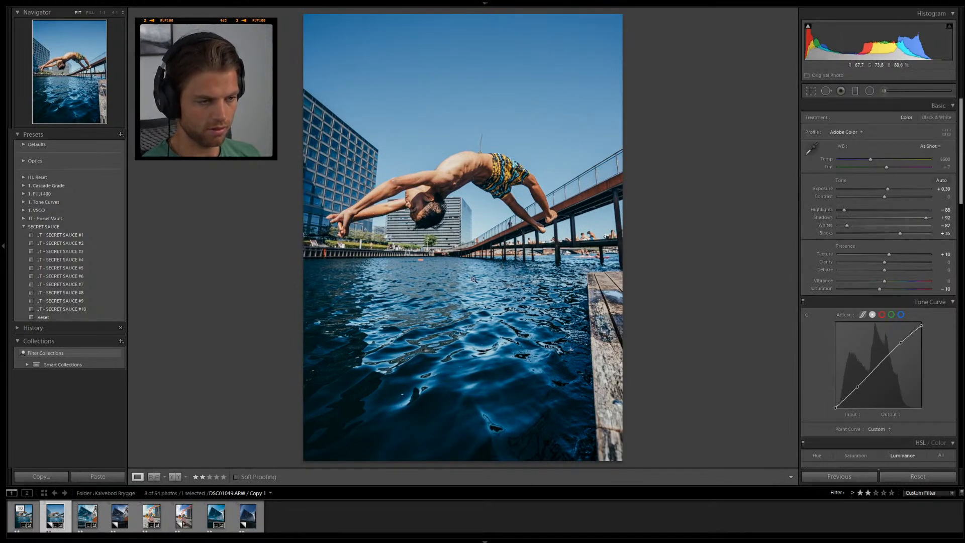
key(r)
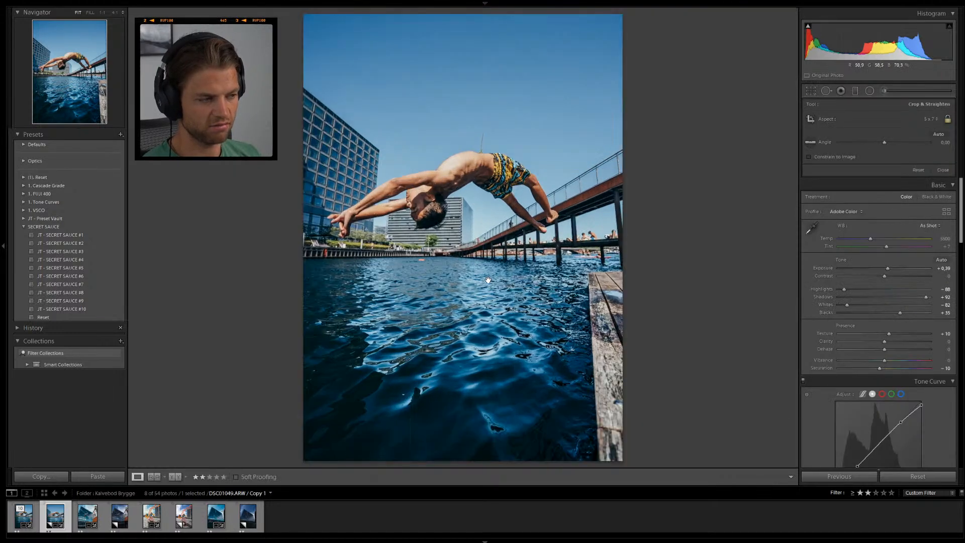
key(r)
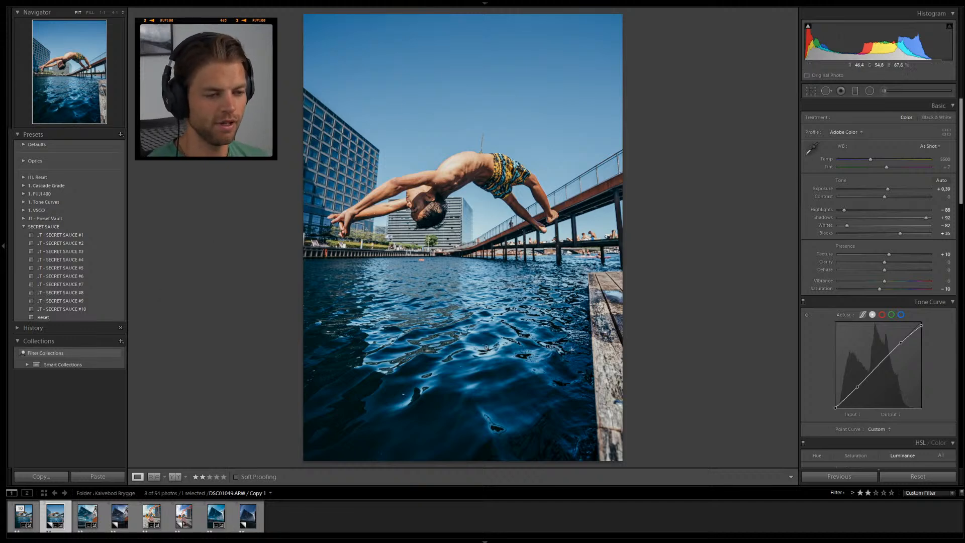
Inspect the water's ripples and reflections up close
click(475, 352)
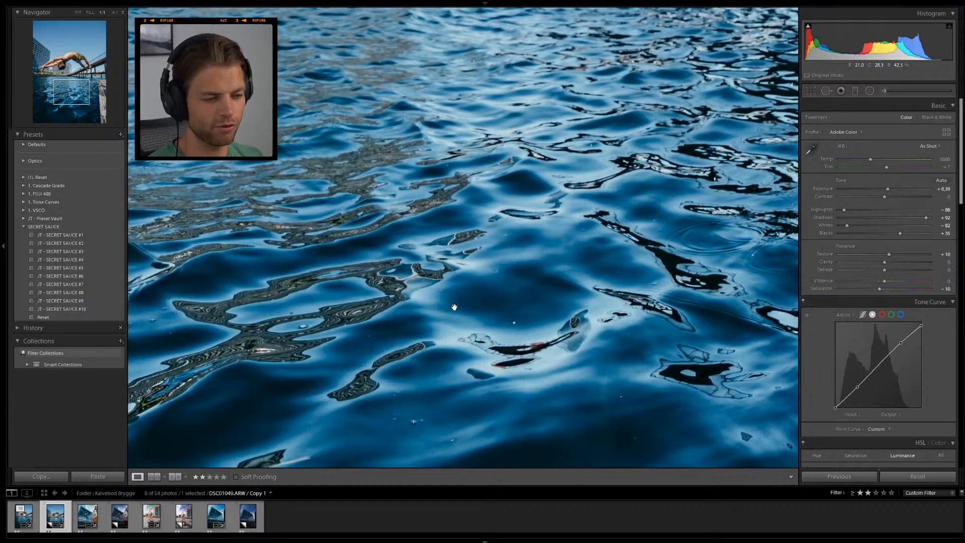
click(447, 302)
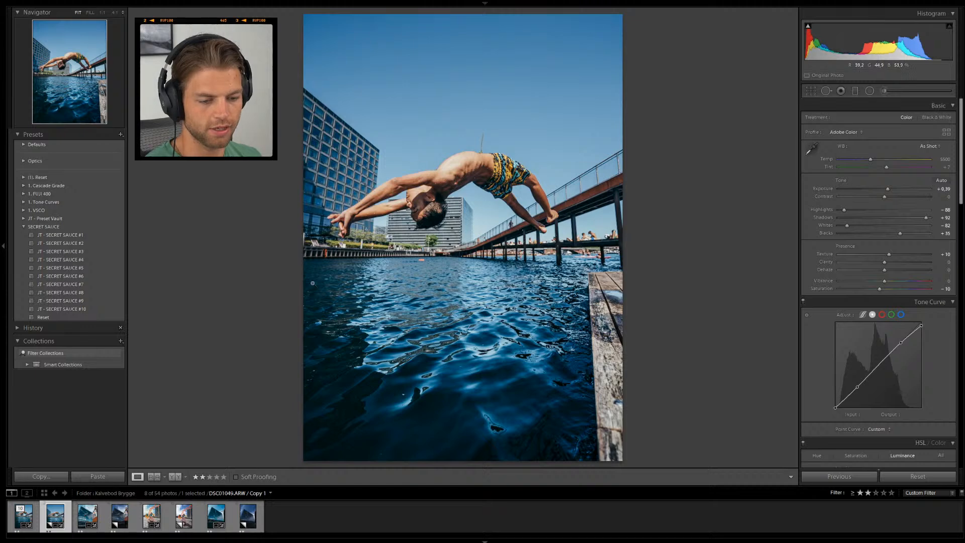
Open the photo of the person in the pink hoodie and examine the face and the backflipping person up close
click(190, 521)
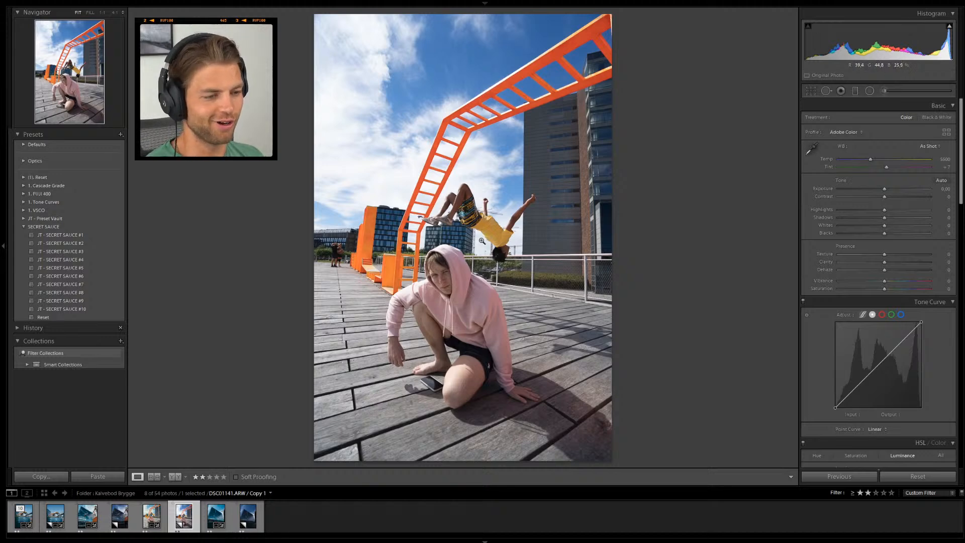
click(462, 251)
drag(416, 302, 401, 251)
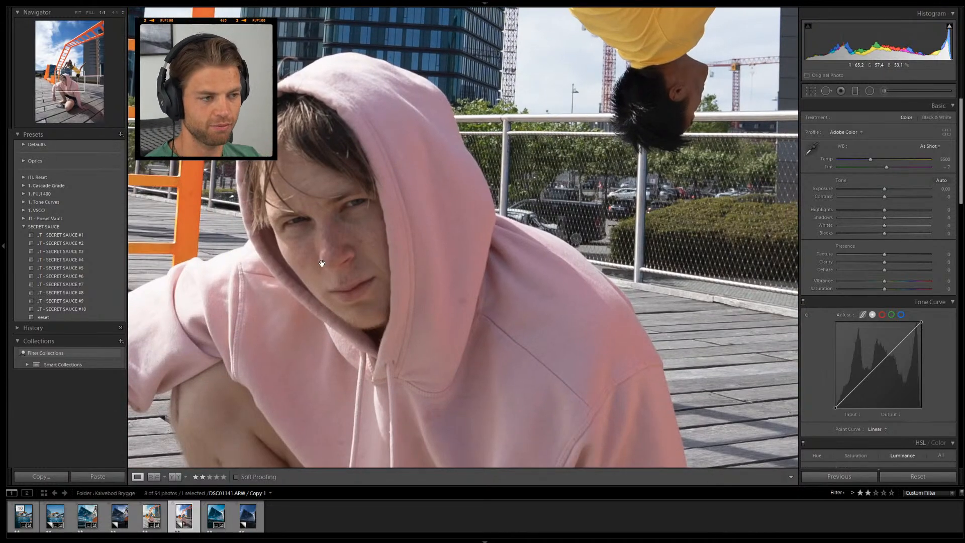
drag(417, 170, 323, 371)
drag(363, 160, 412, 256)
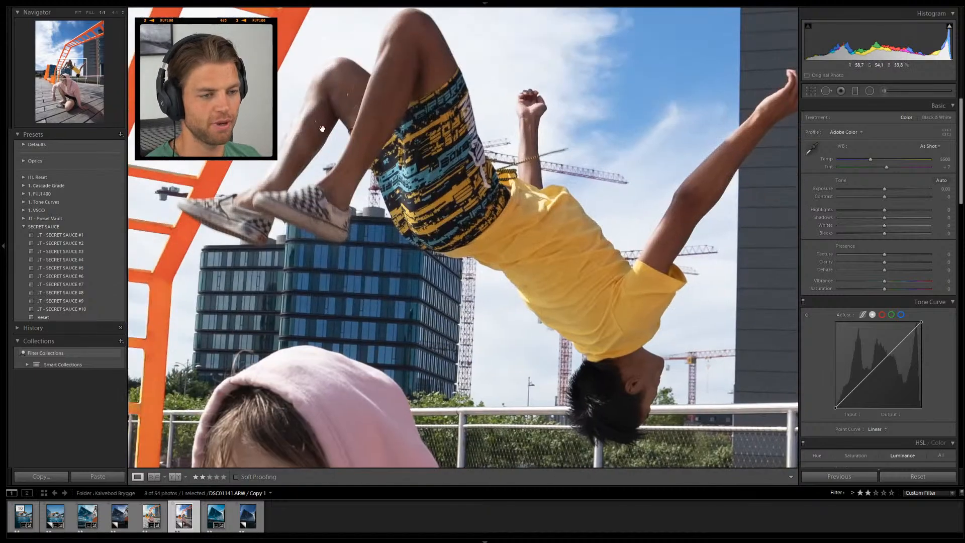
drag(606, 423, 445, 262)
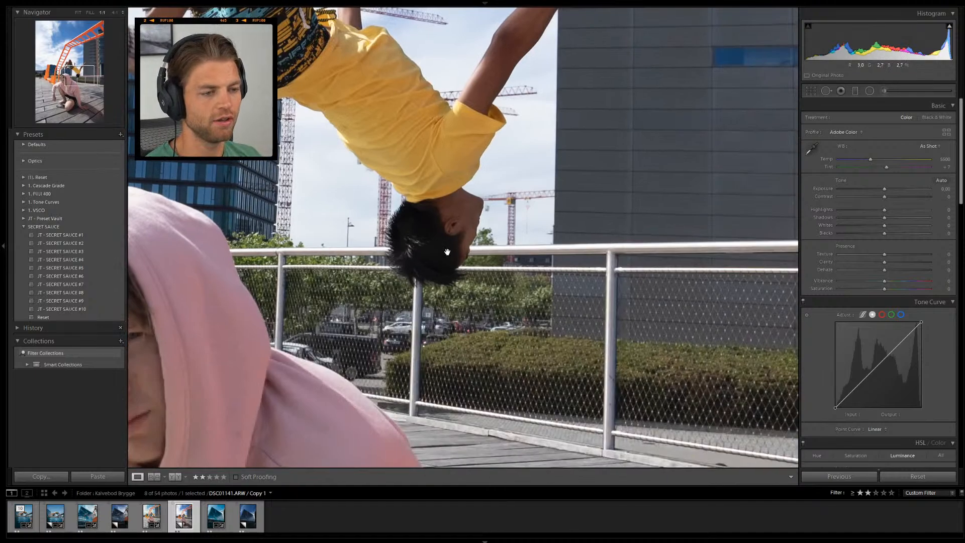
Examine the backflipping person's head and checkered shoes at higher magnification for sharpness, and return to the full photo
click(115, 13)
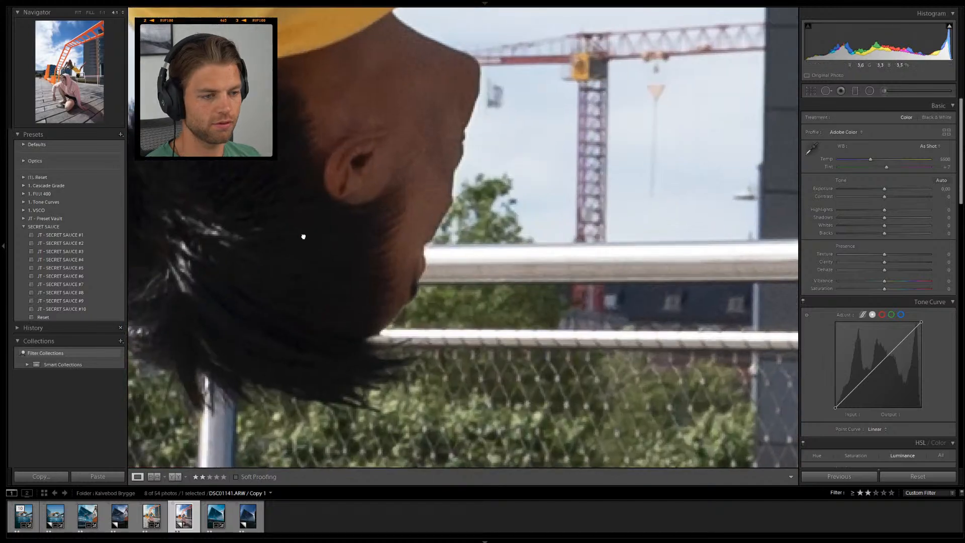
drag(304, 237, 509, 266)
mouse_move(506, 223)
mouse_down()
mouse_move(533, 304)
mouse_move(664, 362)
mouse_up()
drag(331, 216, 648, 362)
drag(312, 206, 703, 402)
mouse_move(269, 183)
mouse_down()
mouse_move(306, 213)
mouse_move(480, 253)
mouse_up()
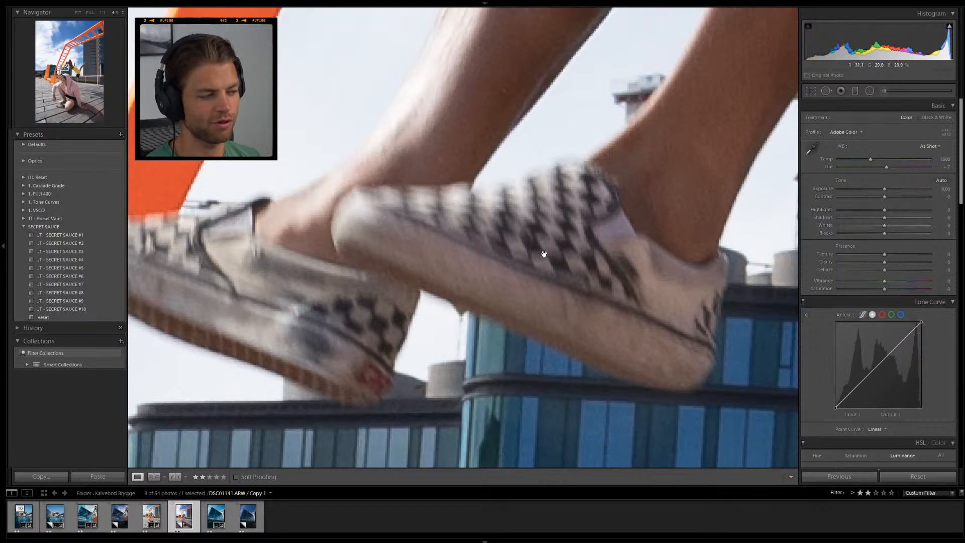
click(576, 259)
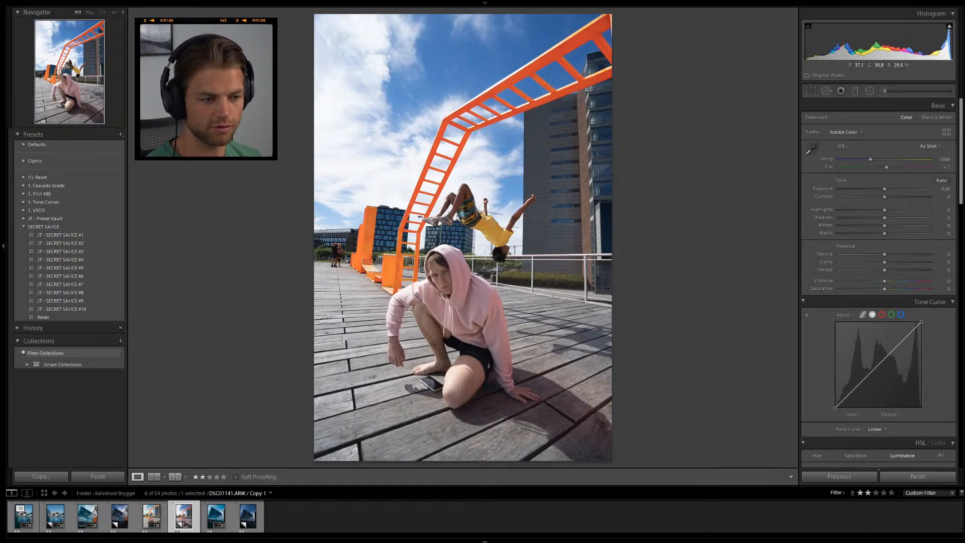
click(506, 244)
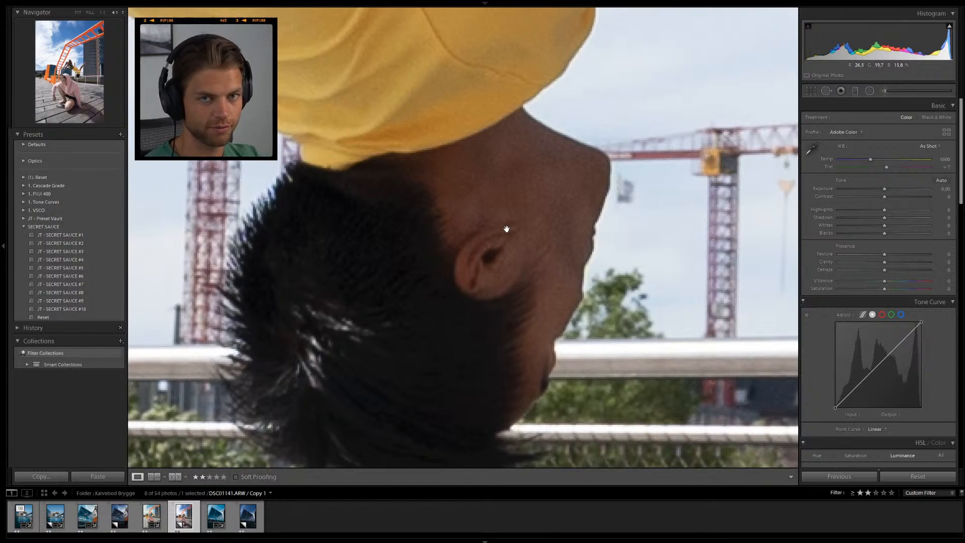
click(506, 229)
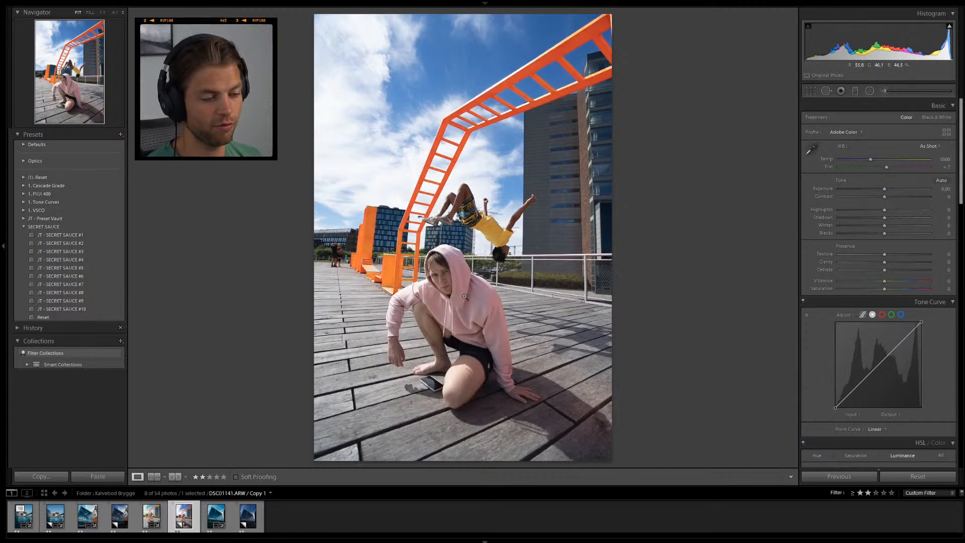
Sync the diver photo's develop settings to the pink hoodie photo and leave only the hoodie photo selected
click(57, 520)
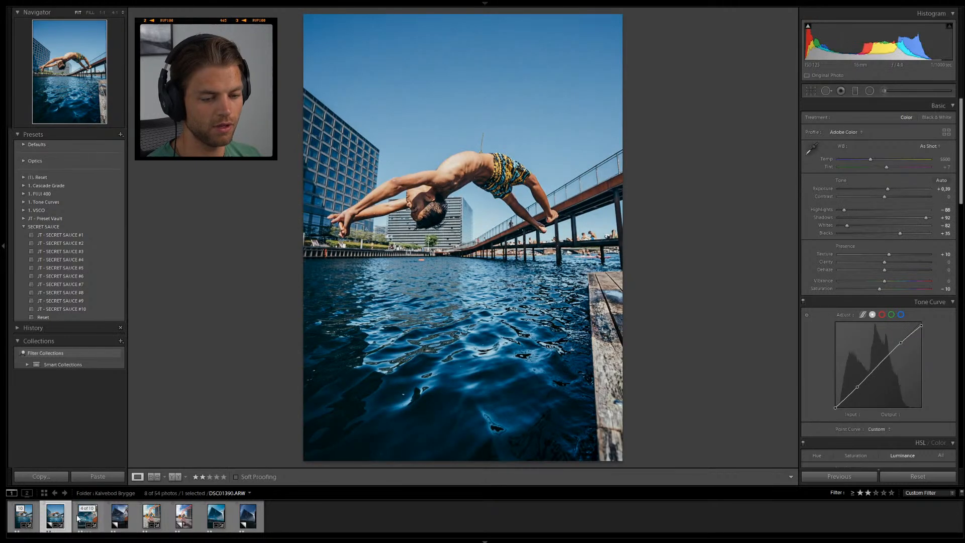
ctrl+click(189, 522)
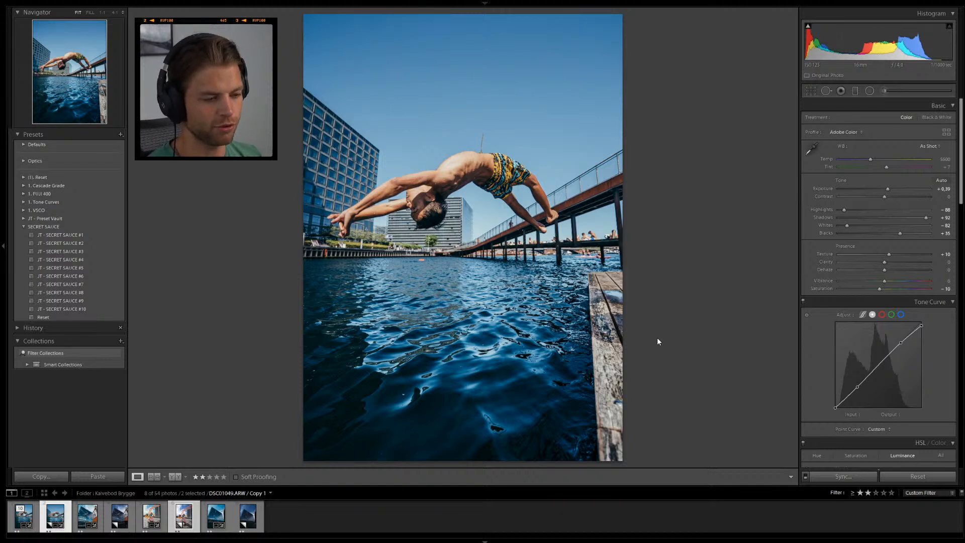
click(56, 516)
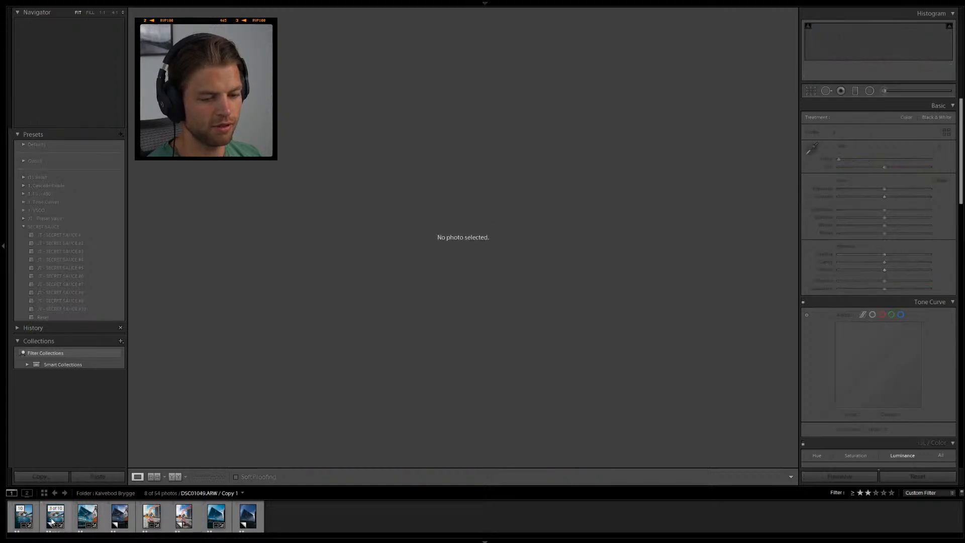
ctrl+click(183, 516)
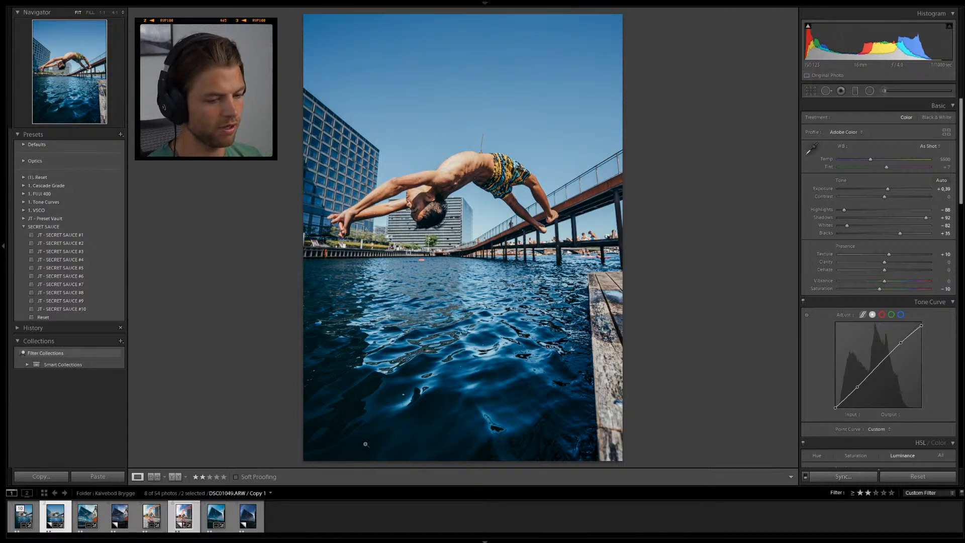
click(184, 517)
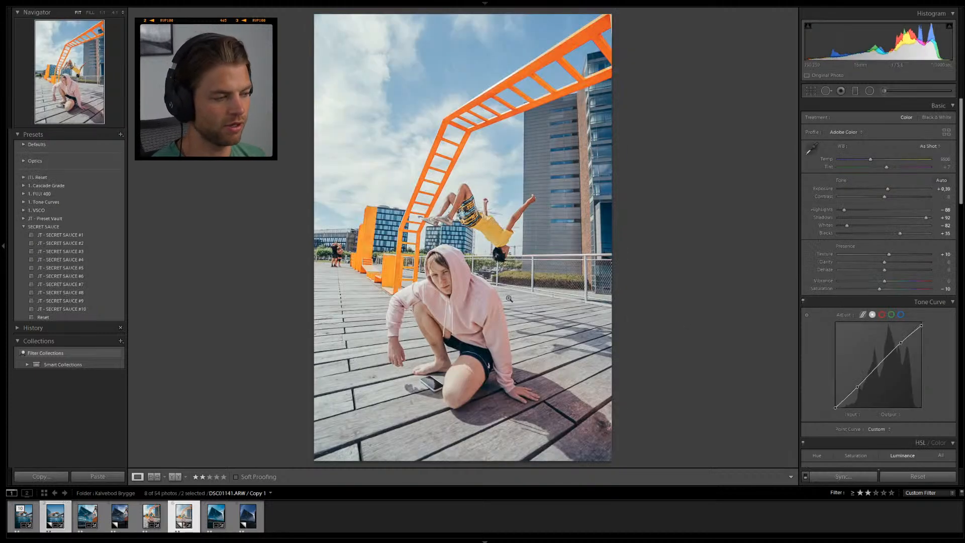
click(190, 516)
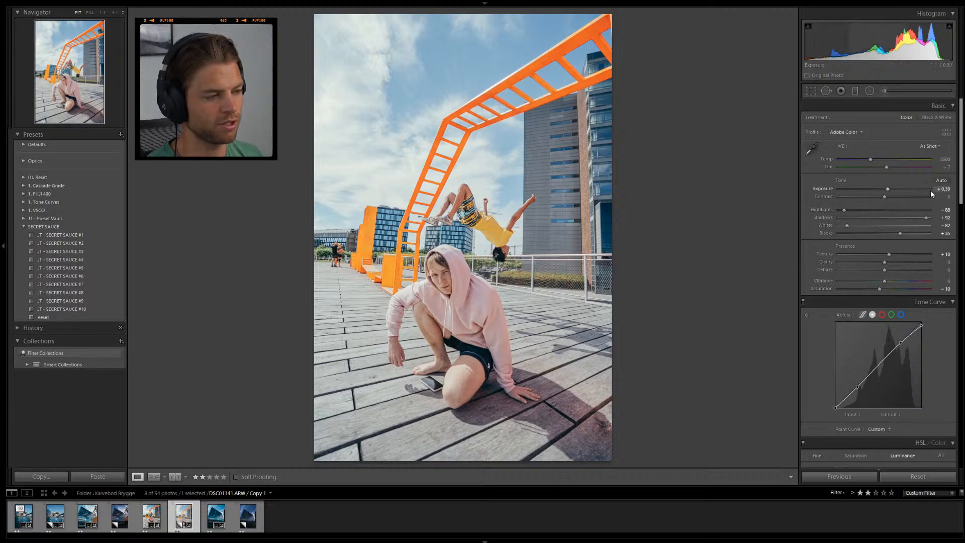
Reset the hoodie photo's exposure to 0 and check the hooded person's face up close
double_click(824, 191)
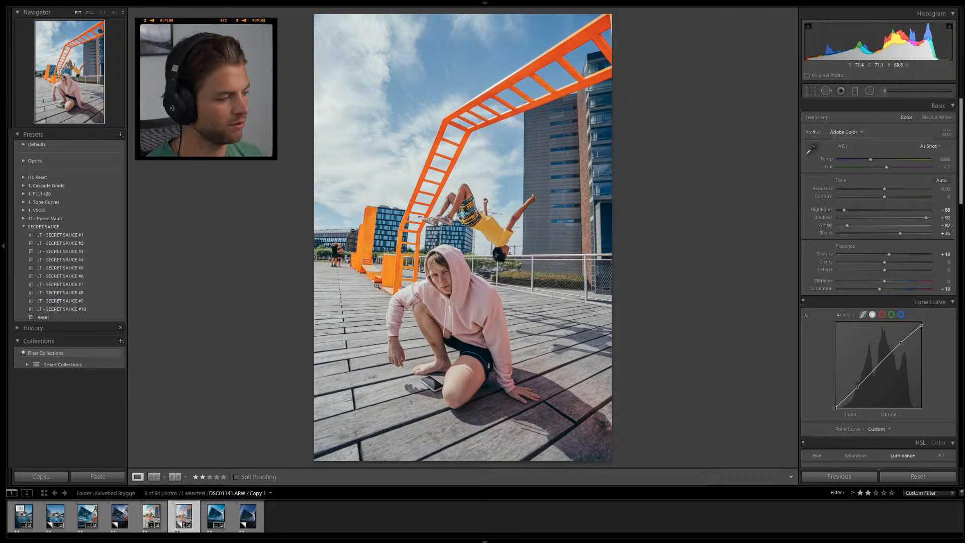
click(446, 301)
scroll(470, 302, up, 5)
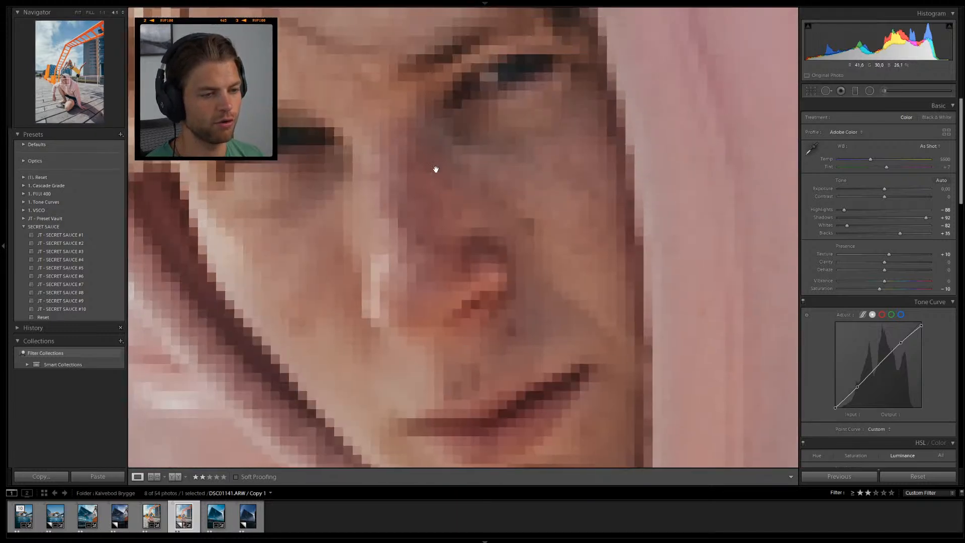
scroll(440, 201, up, 3)
click(455, 182)
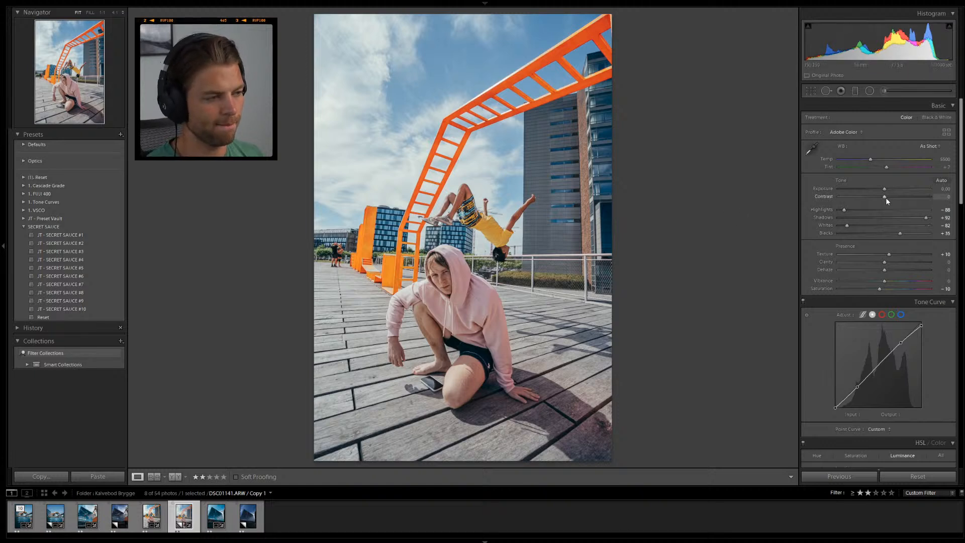
Set the hoodie photo's contrast to +6 and clarity to +10
drag(888, 198, 888, 198)
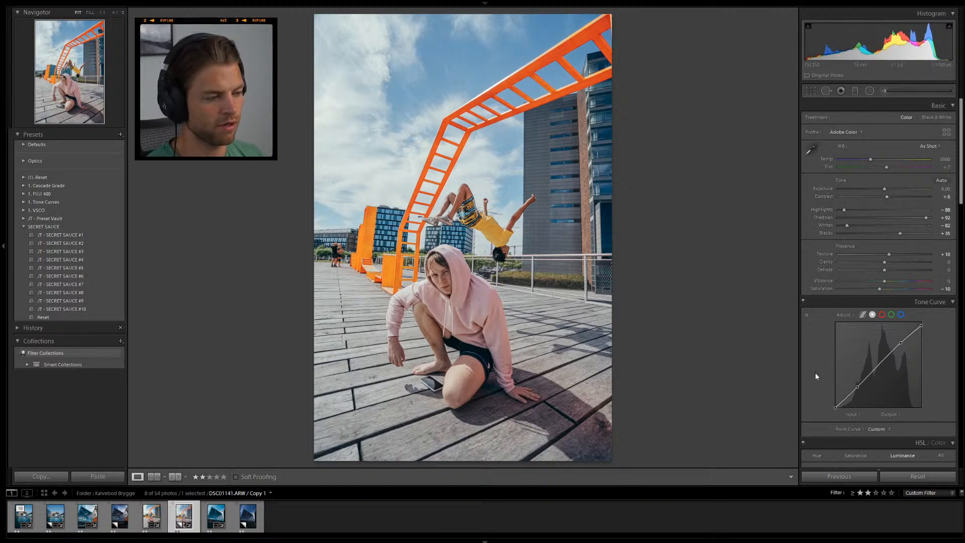
drag(881, 261, 889, 262)
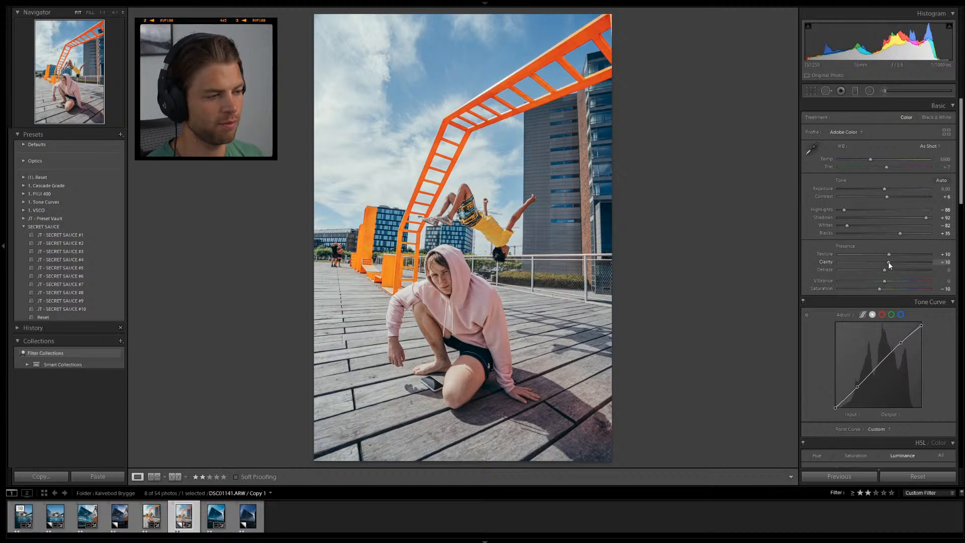
Enable lens profile corrections for the hoodie photo, switching them off and on to compare, and keep chromatic aberration removal on
scroll(832, 364, down, 10)
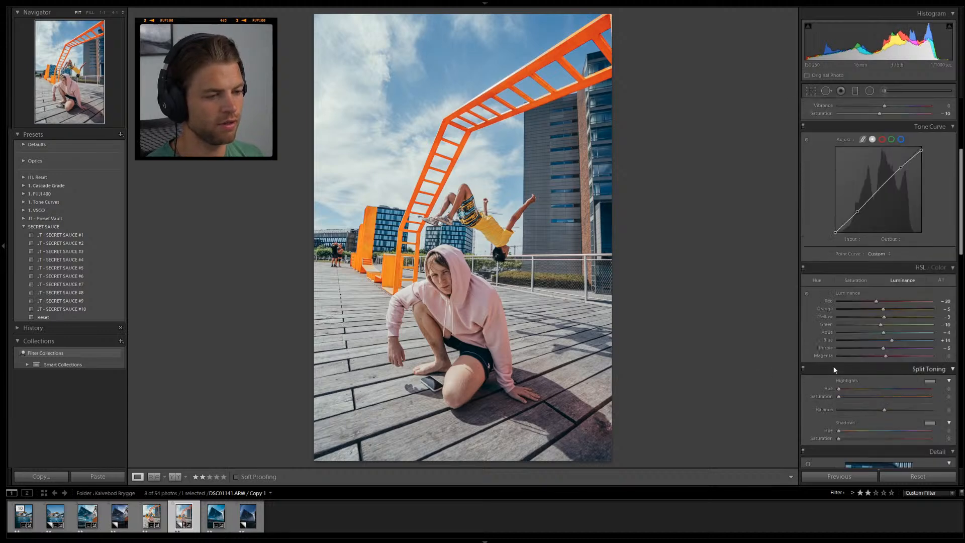
scroll(822, 352, down, 5)
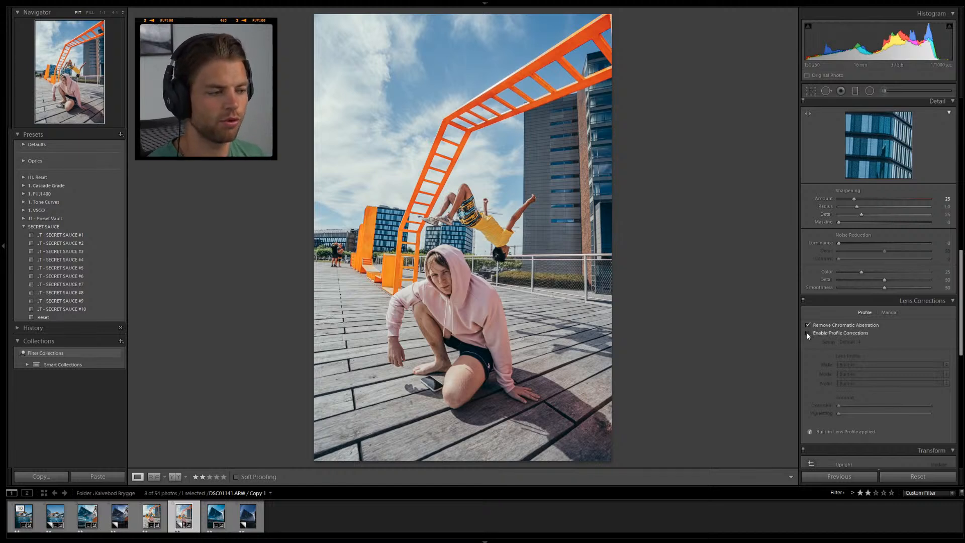
click(807, 332)
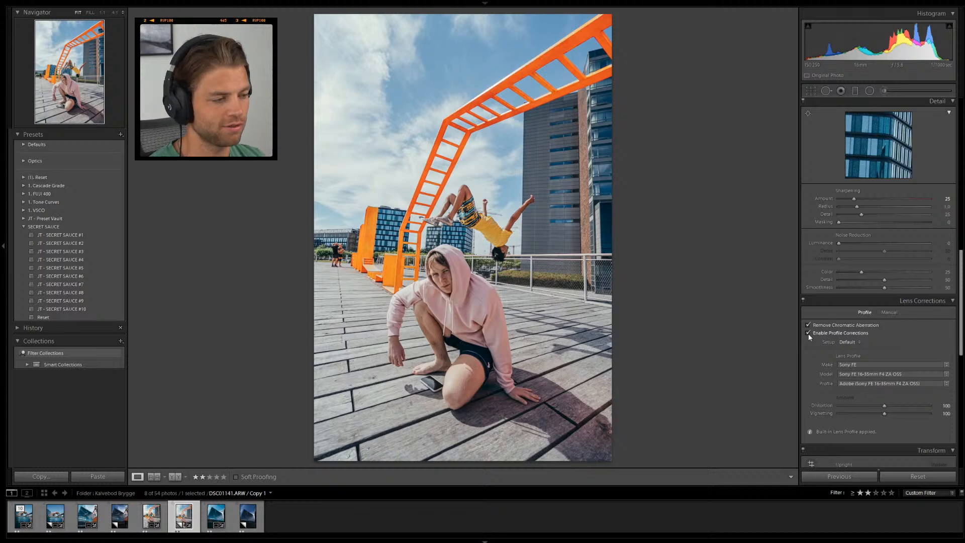
click(808, 333)
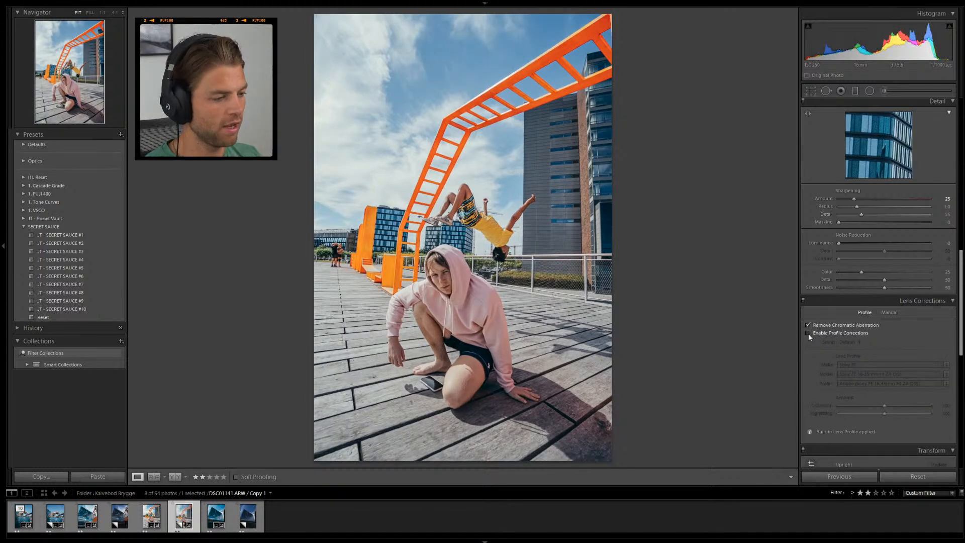
click(808, 333)
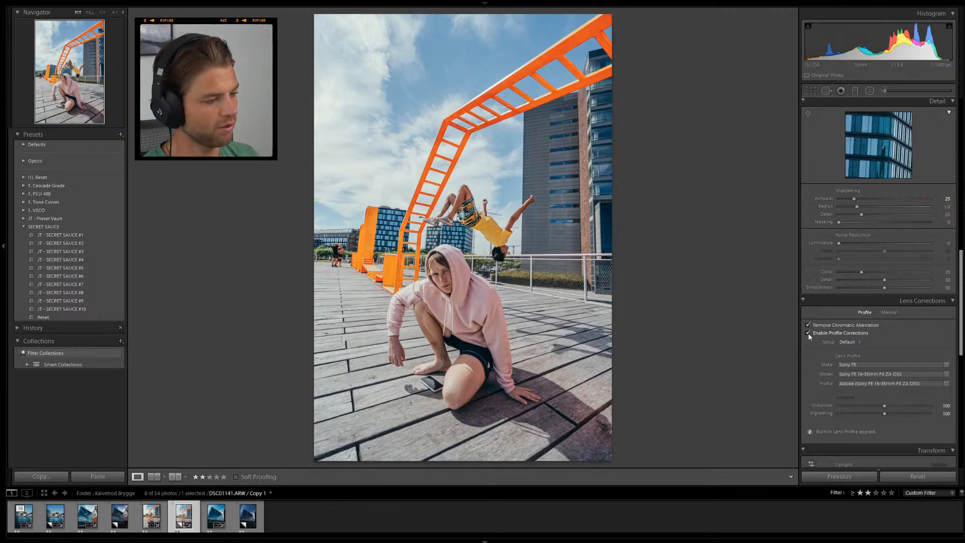
click(808, 333)
click(809, 333)
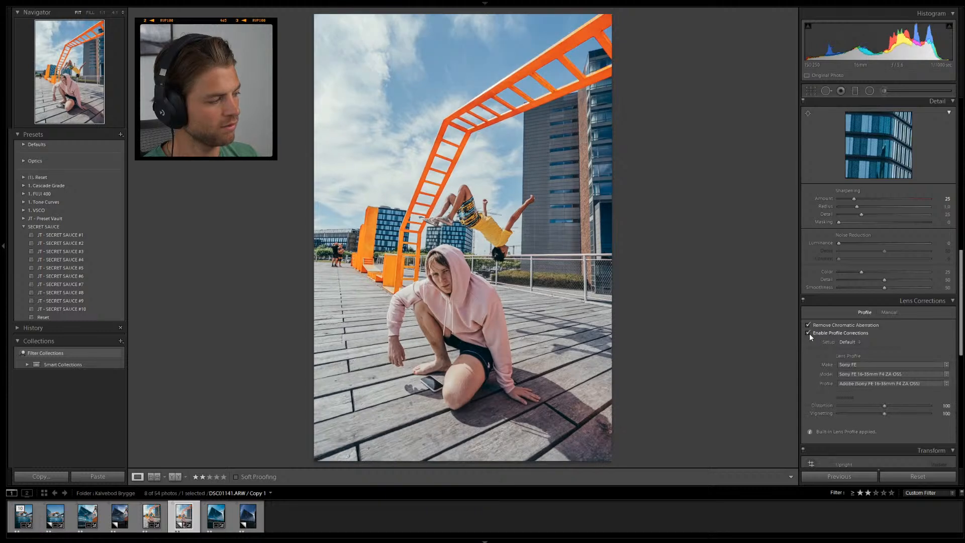
click(808, 324)
Set the grain amount to 10 and the sharpening amount to 40
scroll(836, 338, down, 10)
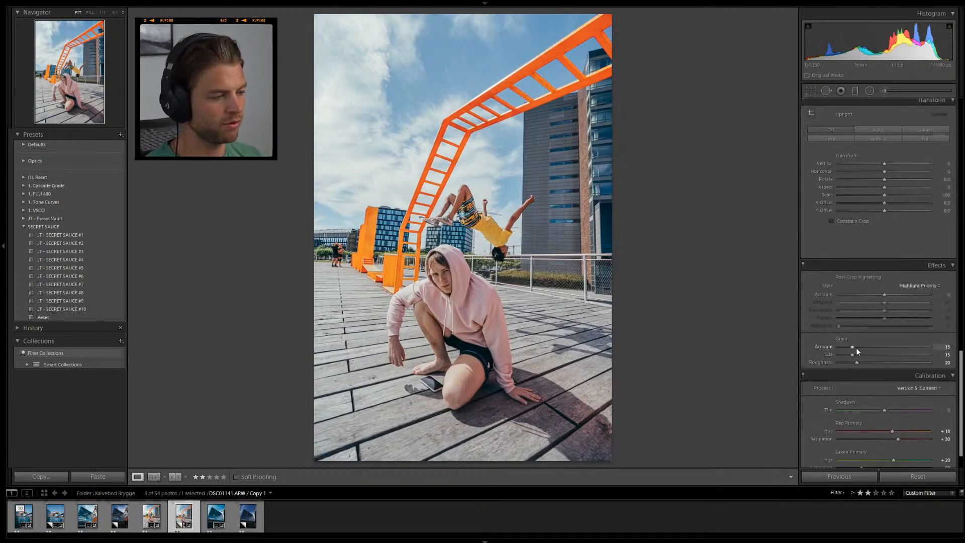
drag(849, 347, 847, 347)
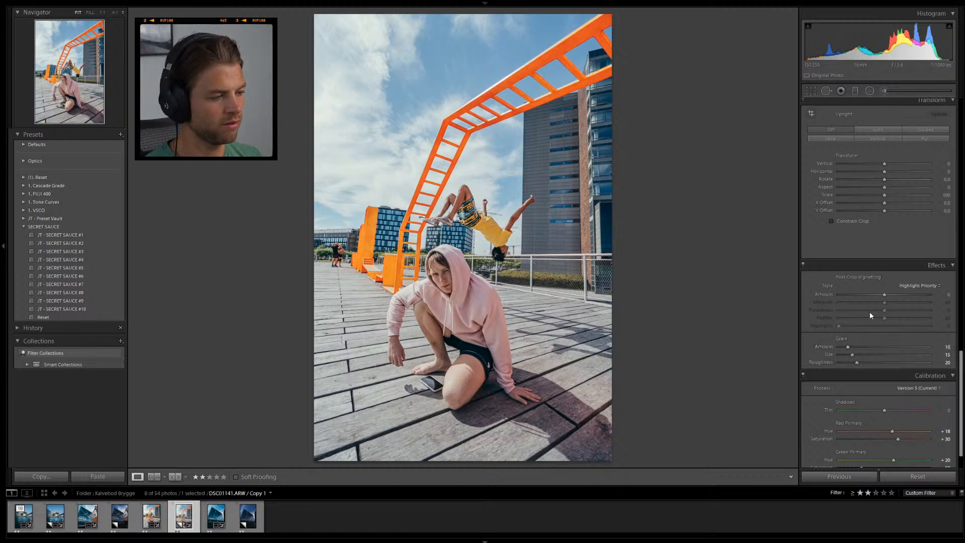
scroll(847, 343, up, 5)
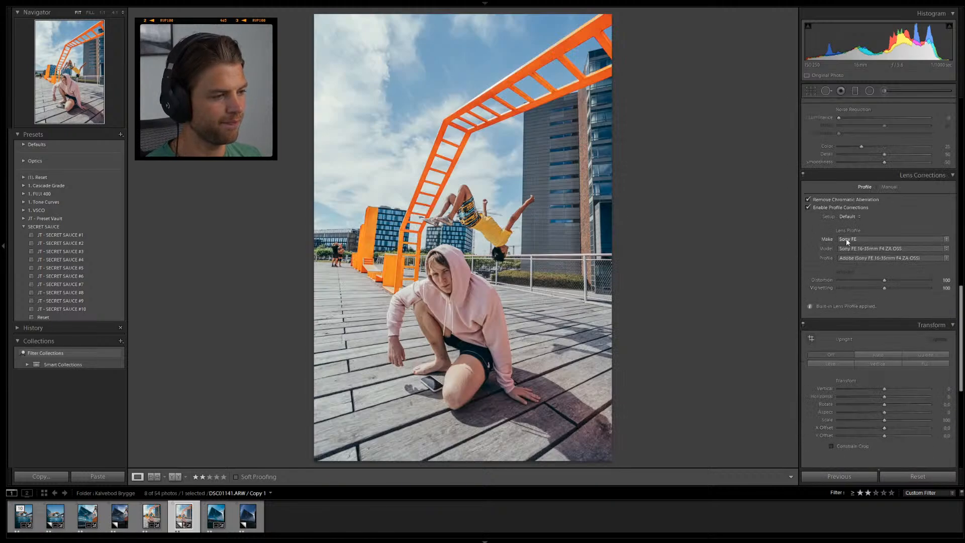
scroll(855, 300, up, 2)
drag(854, 162, 859, 161)
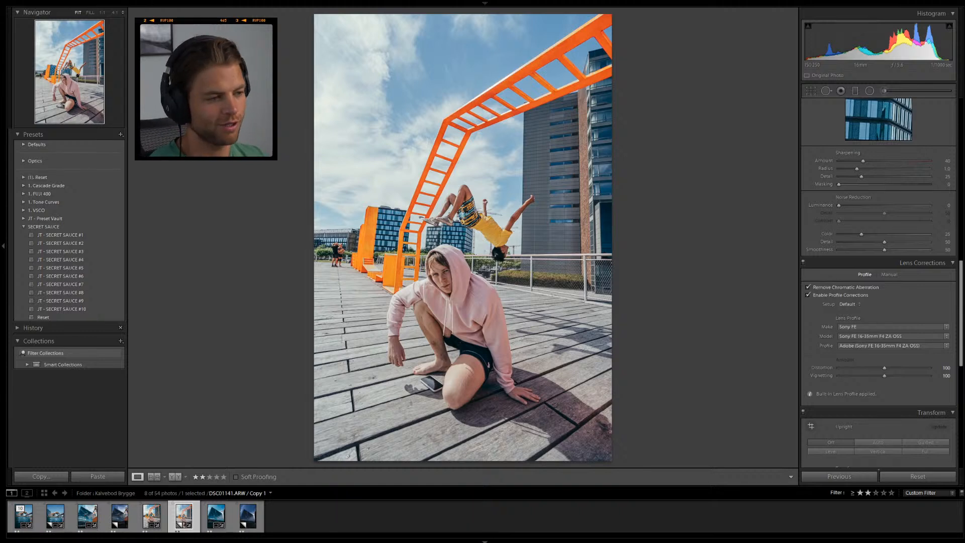
Apply a post-crop vignette with an amount of -9, comparing the photo with and without it
scroll(898, 372, down, 5)
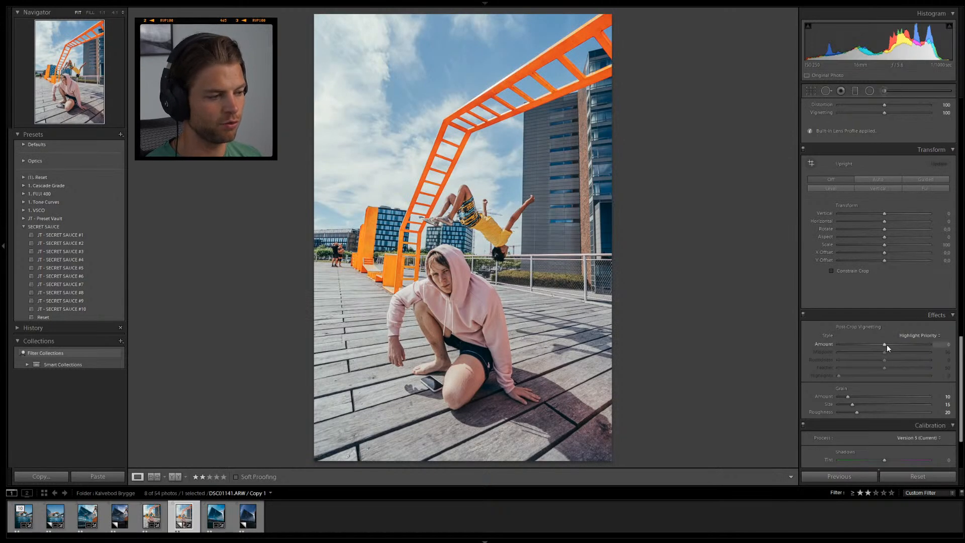
drag(885, 343, 881, 345)
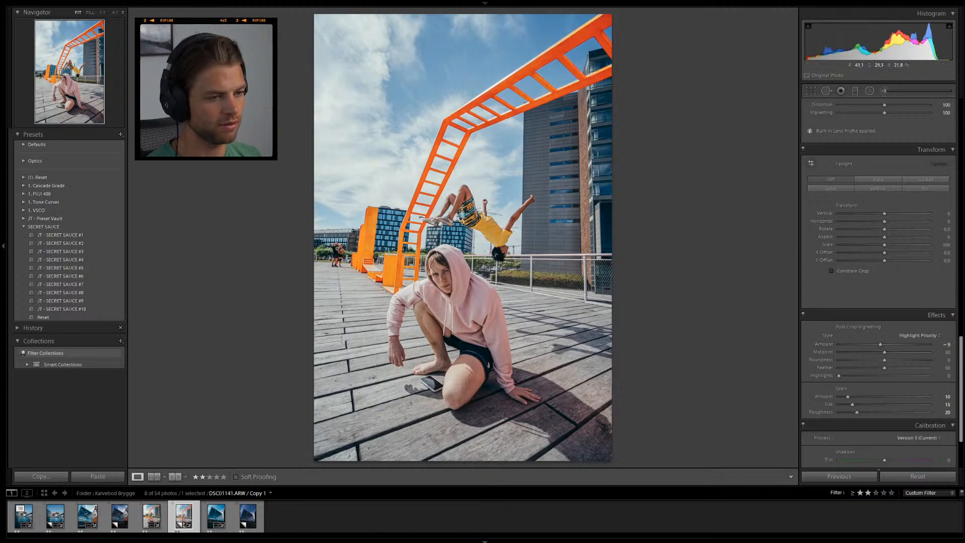
double_click(825, 347)
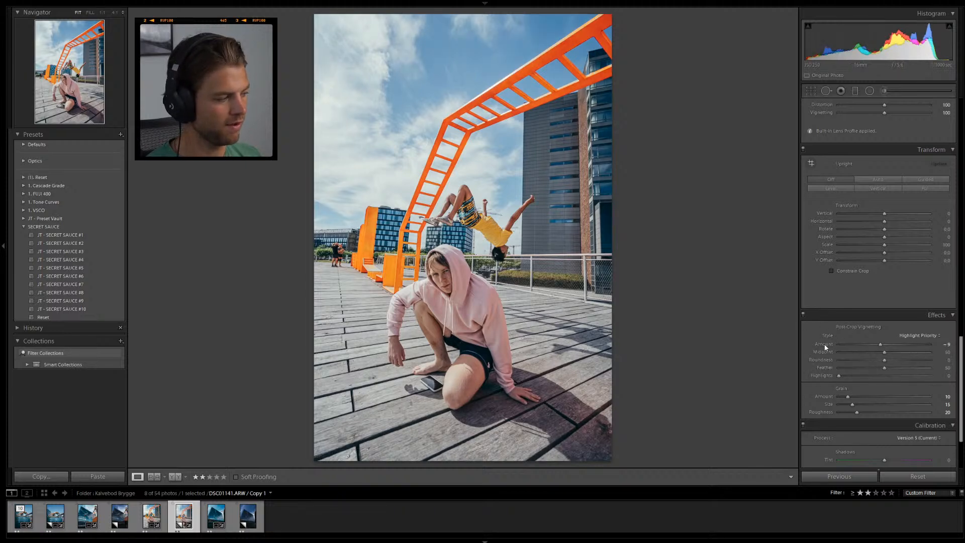
double_click(825, 345)
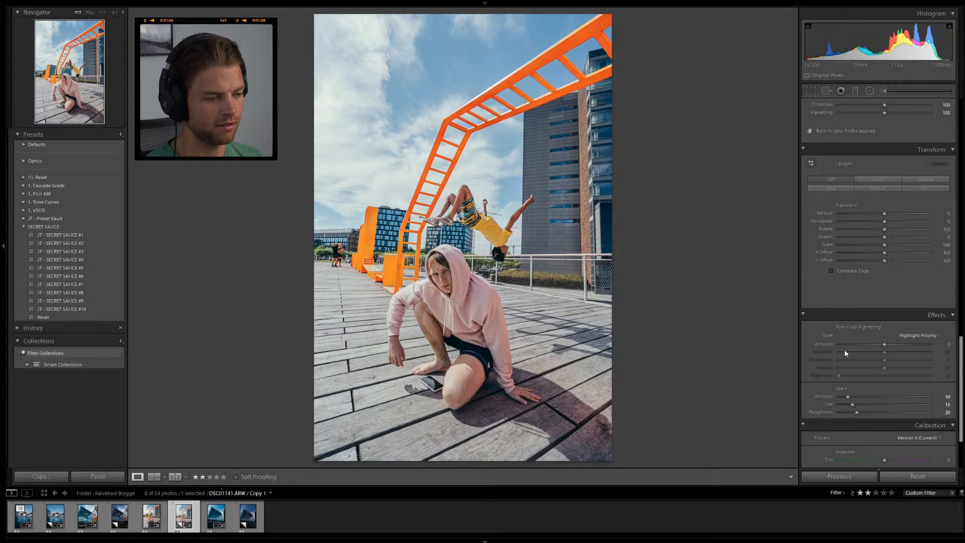
key(ctrl+z)
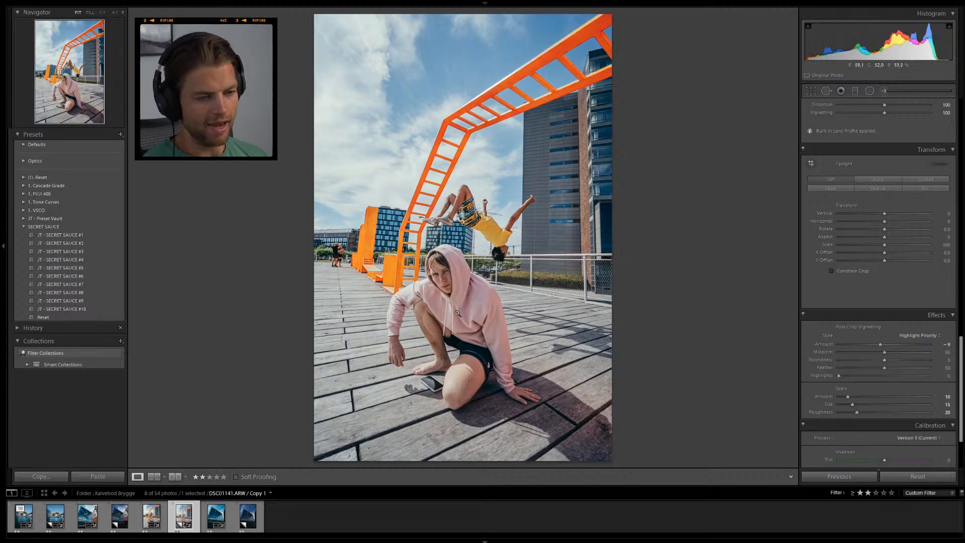
Try to brighten the backflipping person's yellow shirt strongly with a targeted luminance adjustment, and undo it
scroll(829, 405, up, 2)
scroll(829, 397, up, 5)
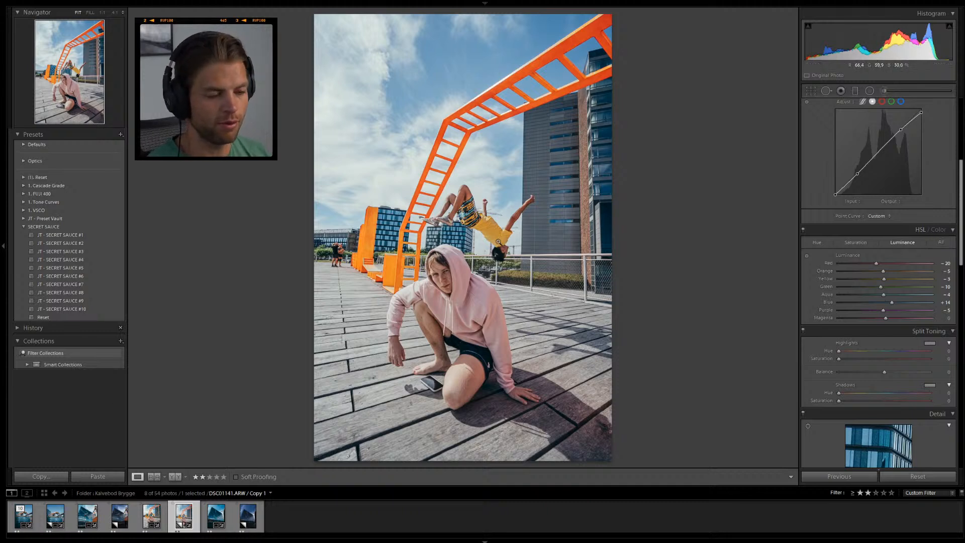
click(498, 242)
click(101, 11)
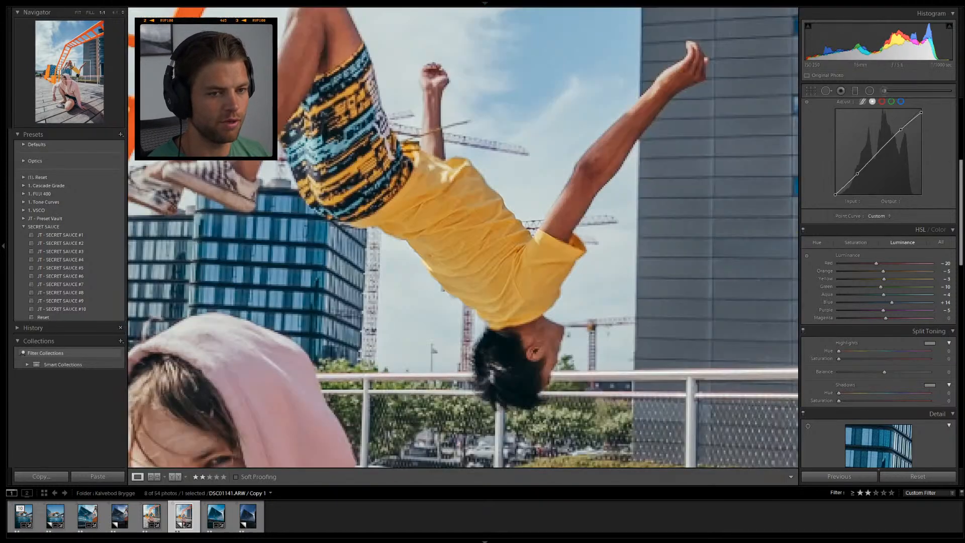
drag(424, 240, 477, 288)
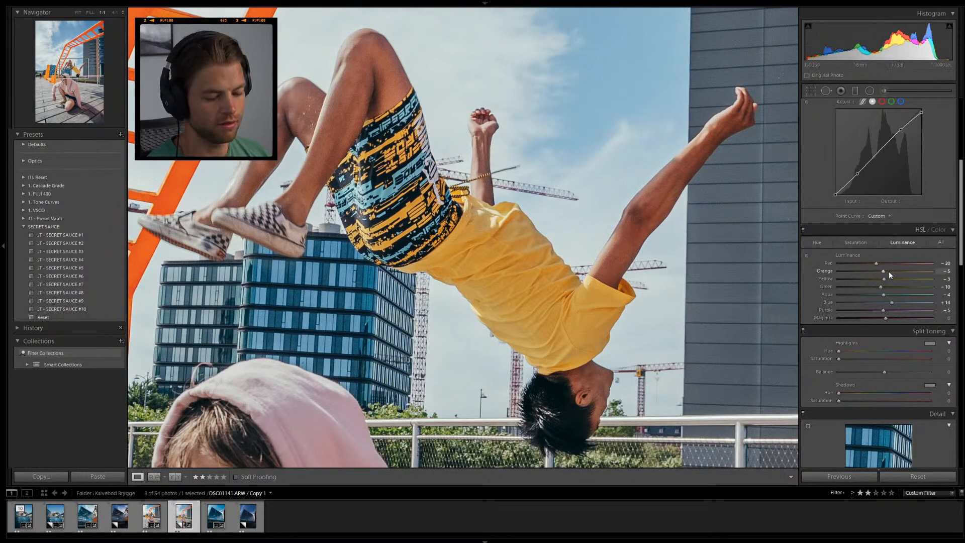
click(806, 255)
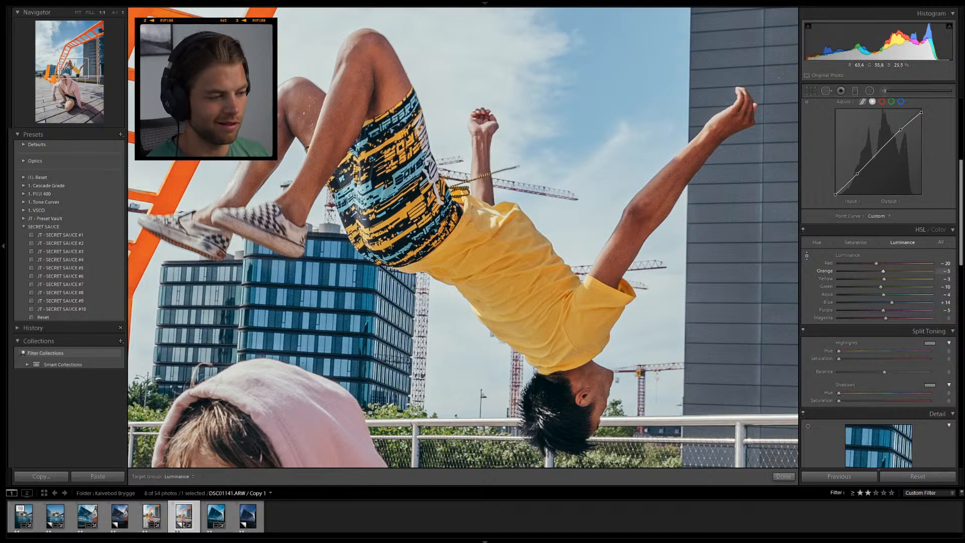
drag(528, 291, 528, 266)
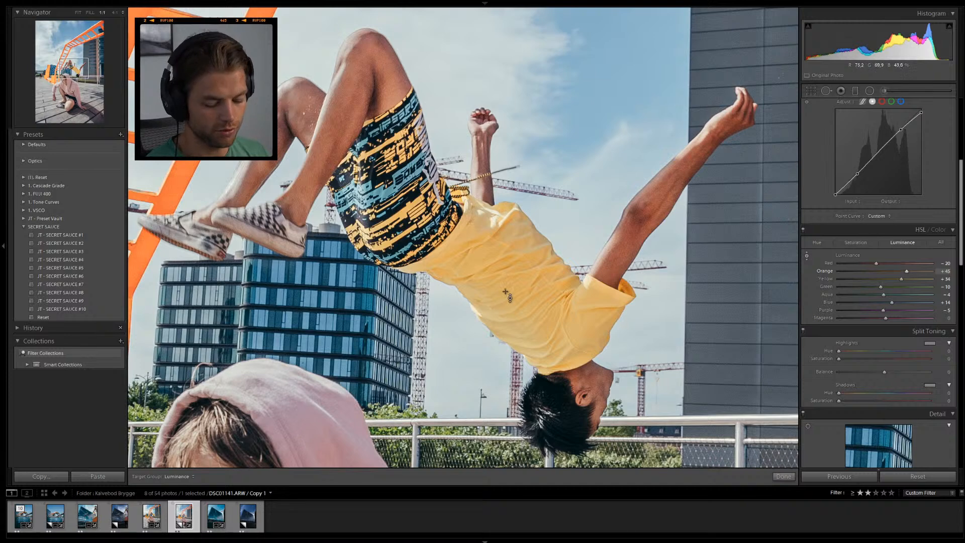
key(ctrl+z)
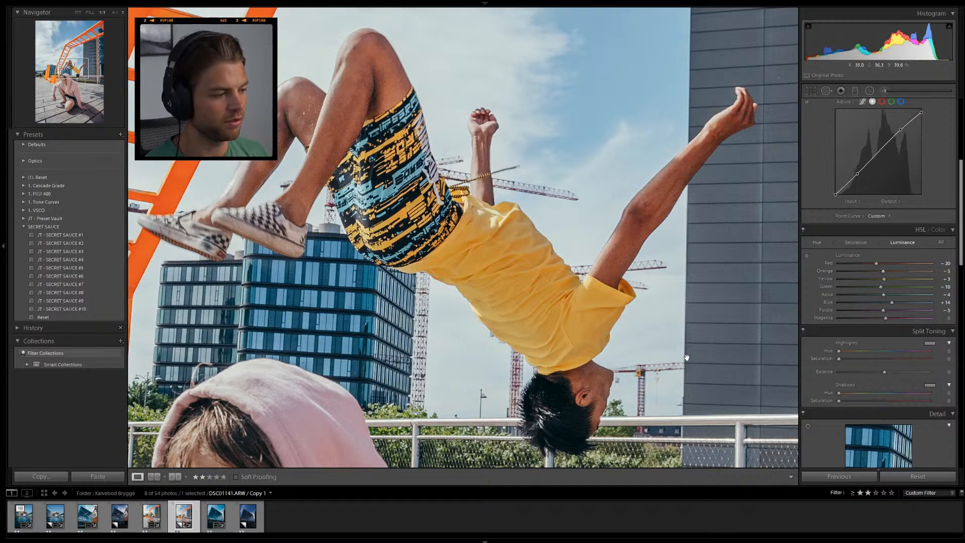
Brighten the yellow shirt with luminance orange +6 and yellow +12, set yellow saturation to +47, and compare the photo with and without HSL adjustments
click(807, 255)
drag(502, 310, 502, 301)
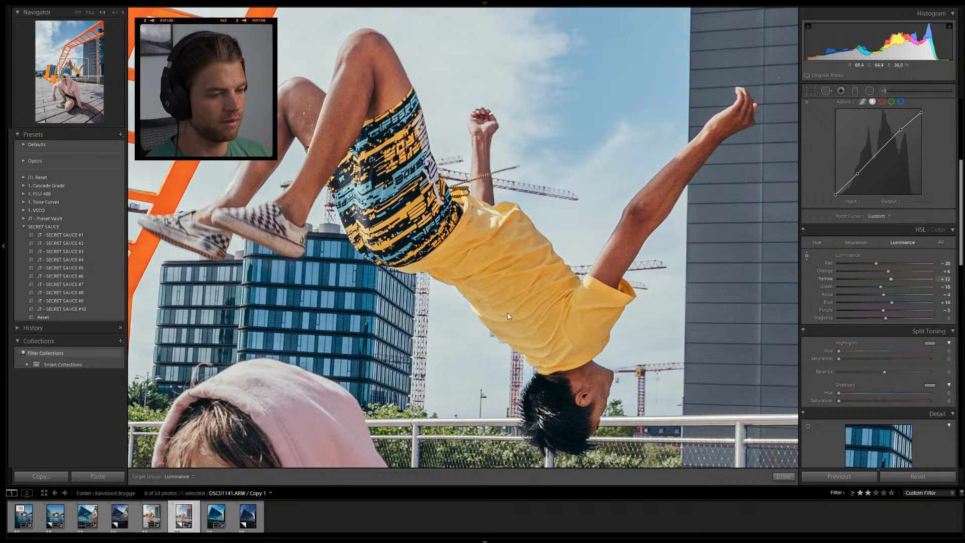
click(855, 243)
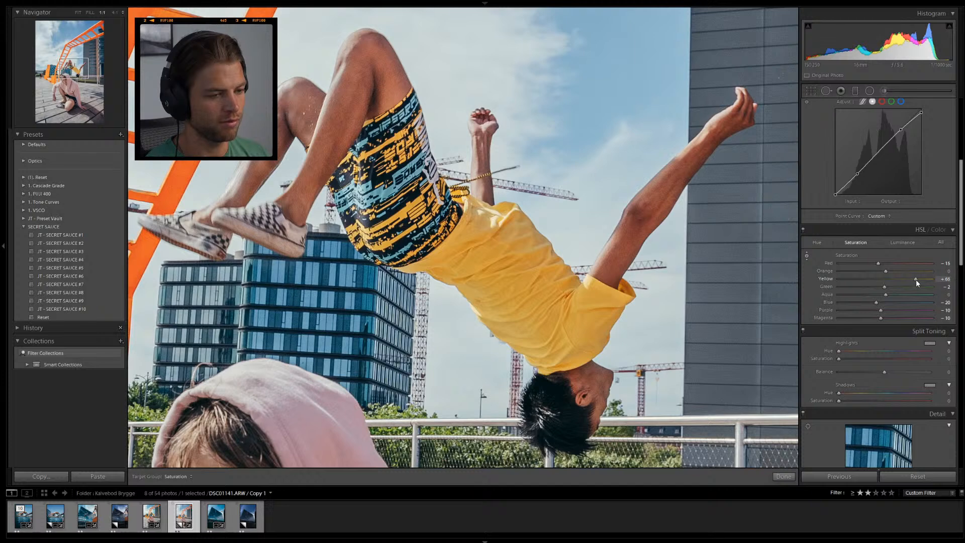
drag(908, 280, 904, 279)
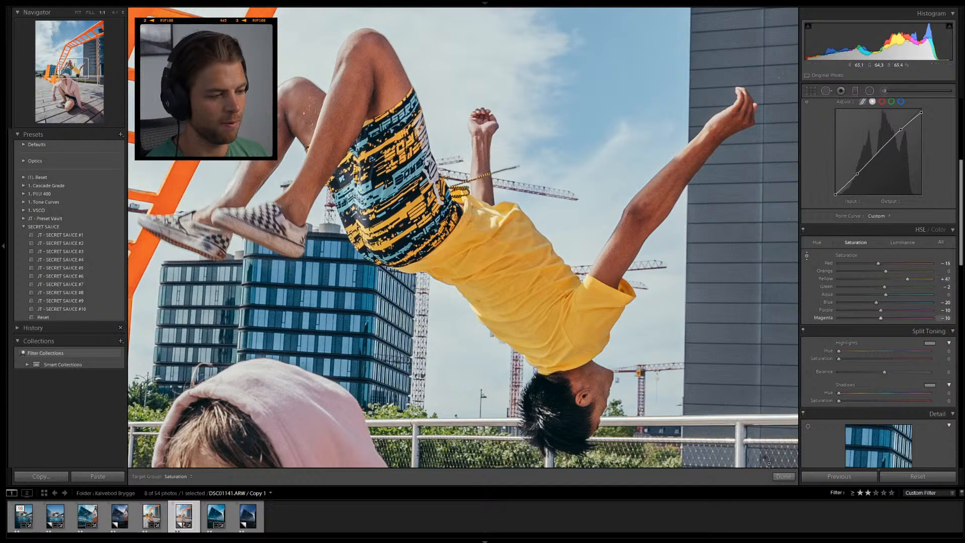
click(802, 230)
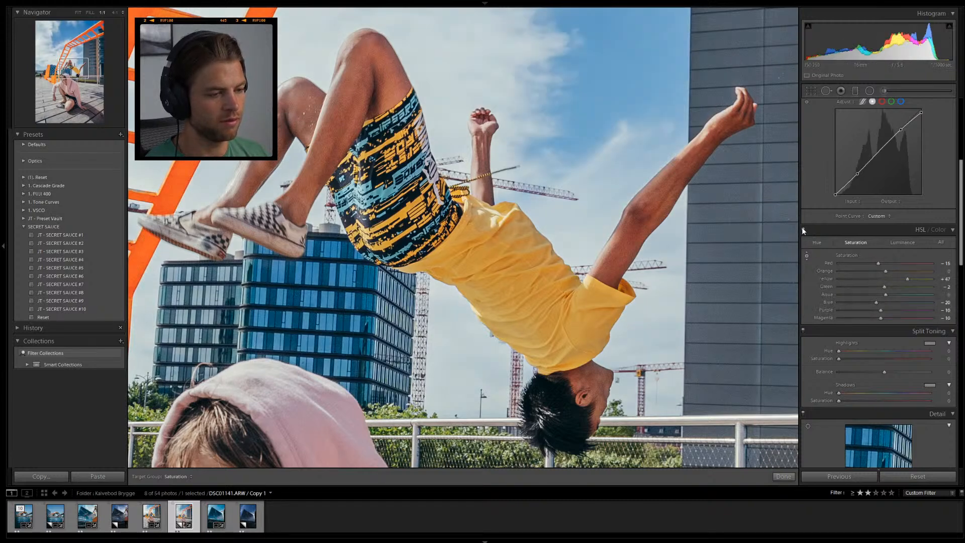
click(802, 230)
click(783, 475)
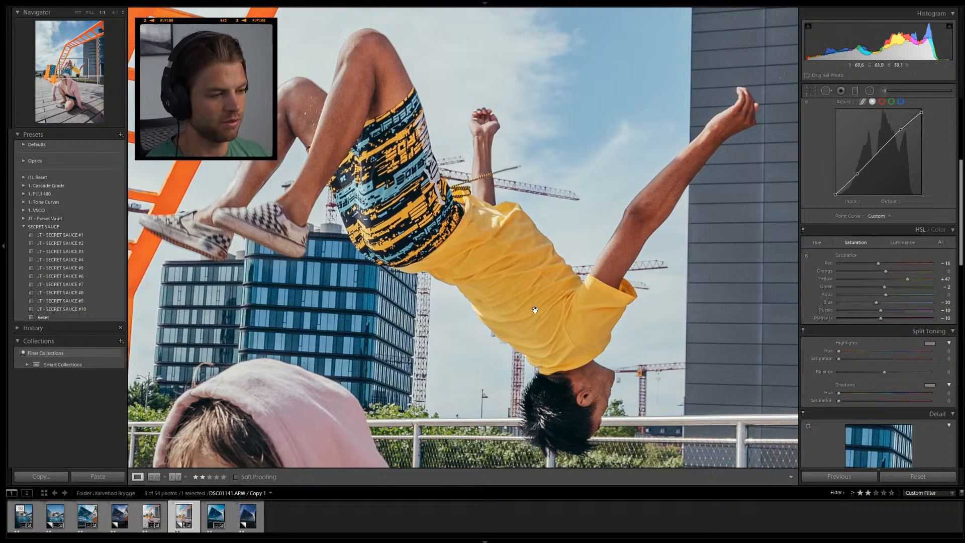
click(544, 296)
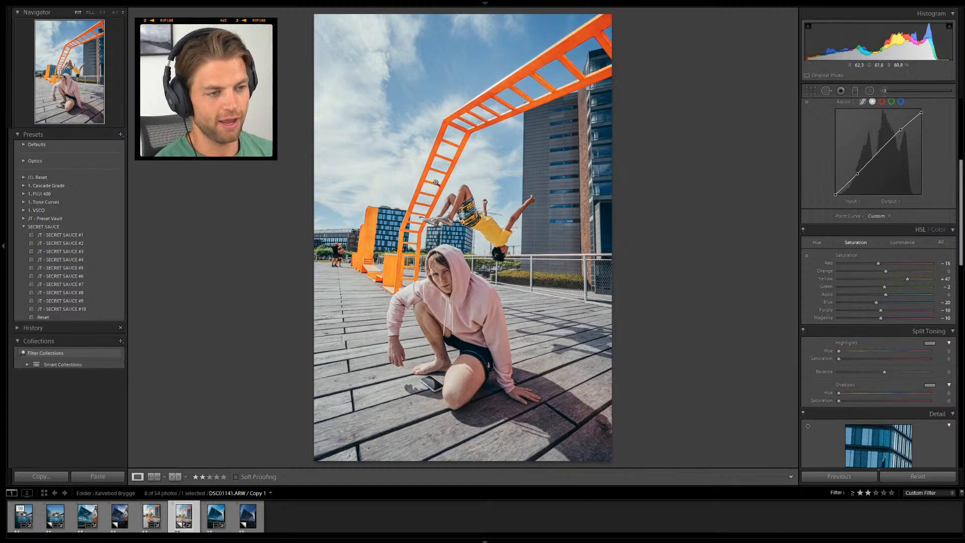
Set the blue luminance to -6, the blue saturation to +13 and the magenta saturation to 0
click(903, 244)
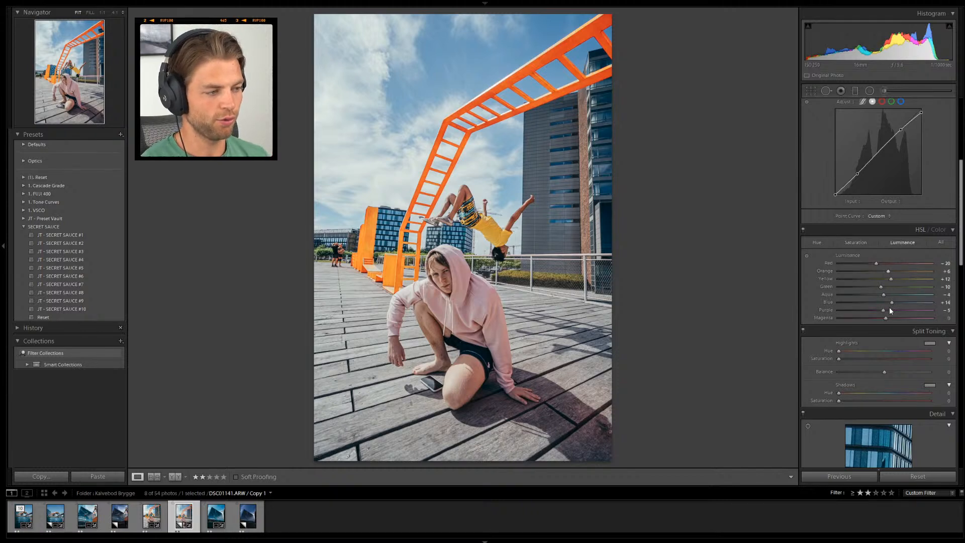
drag(892, 303, 884, 304)
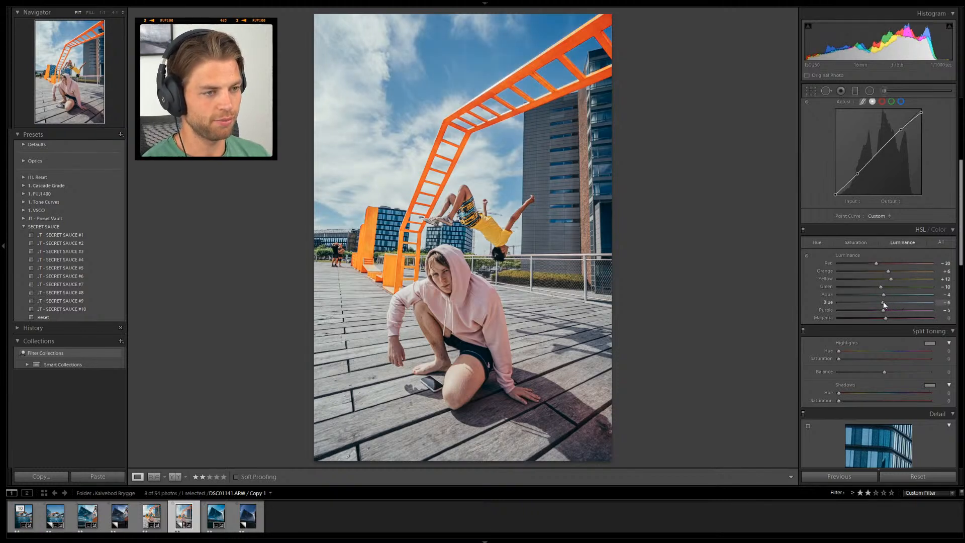
click(874, 246)
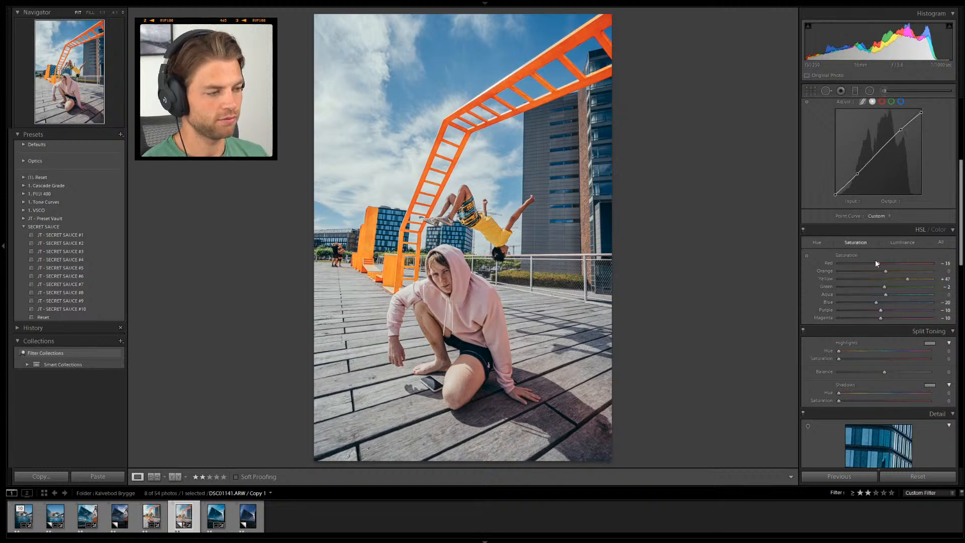
mouse_move(877, 305)
mouse_down()
mouse_move(866, 302)
mouse_move(894, 306)
mouse_up()
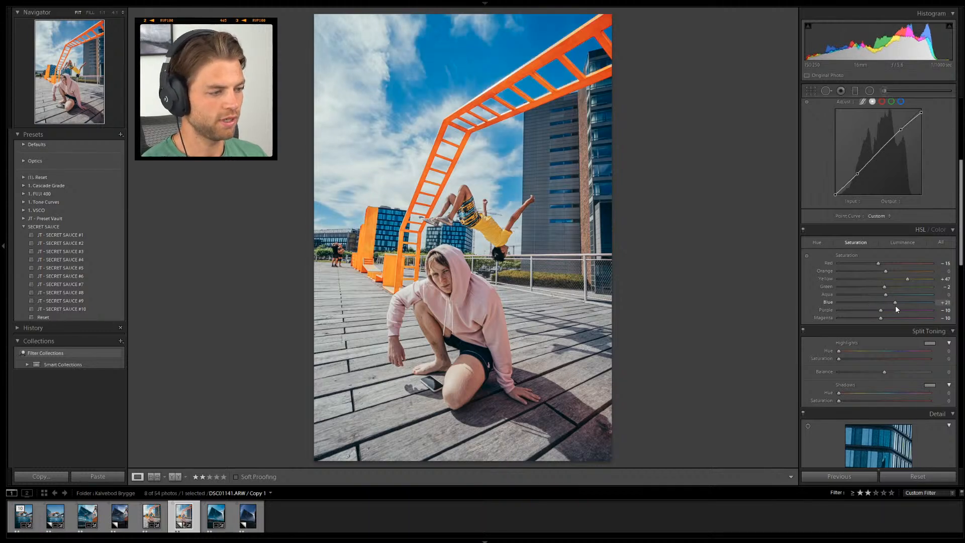
drag(892, 305, 892, 306)
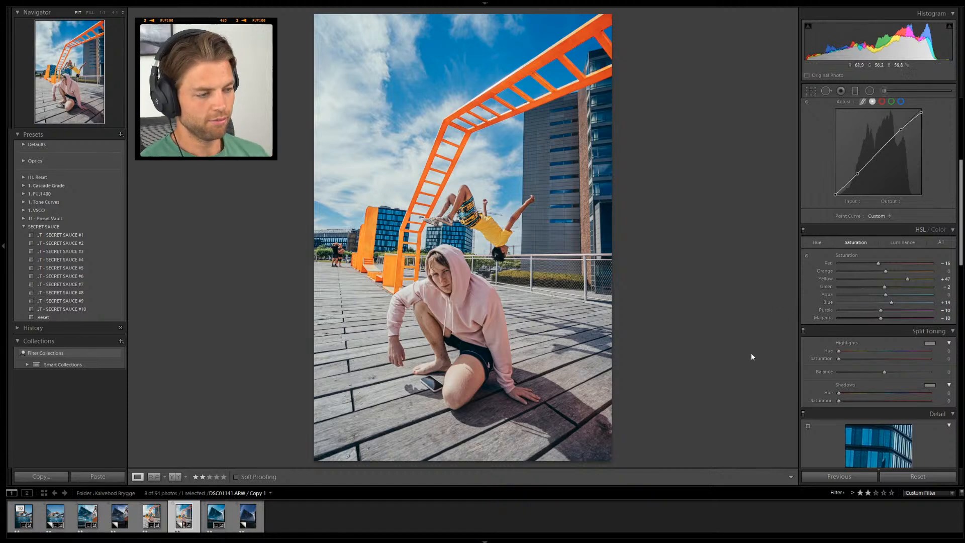
mouse_move(880, 318)
mouse_down()
mouse_move(907, 320)
mouse_move(887, 322)
mouse_up()
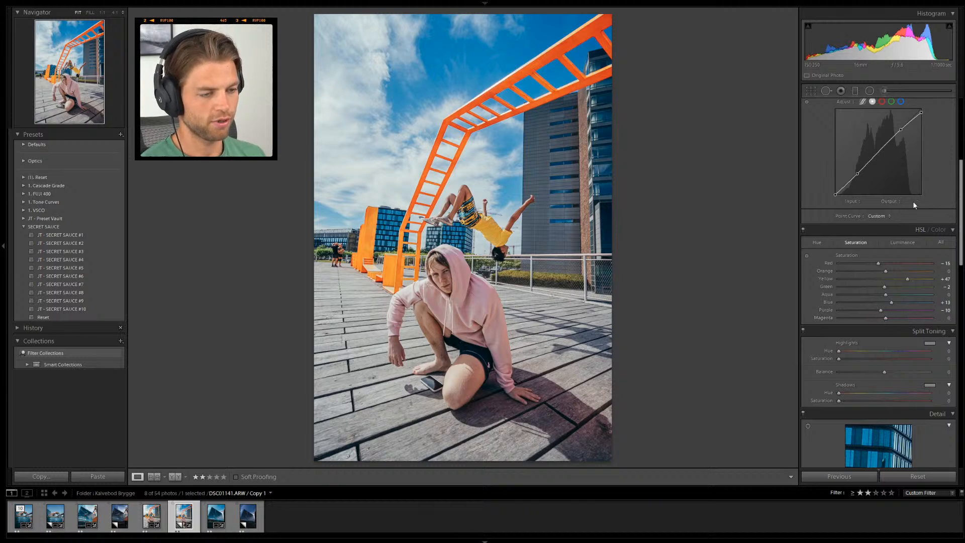
Paint an auto-masked adjustment brush mask of size 4 over the pink hoodie and reset its effect settings to zero
click(884, 91)
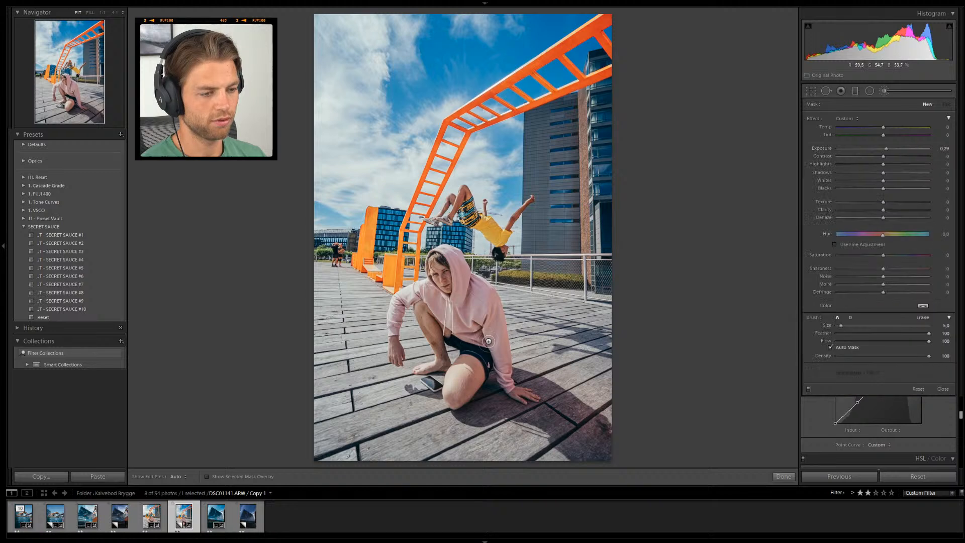
key(h)
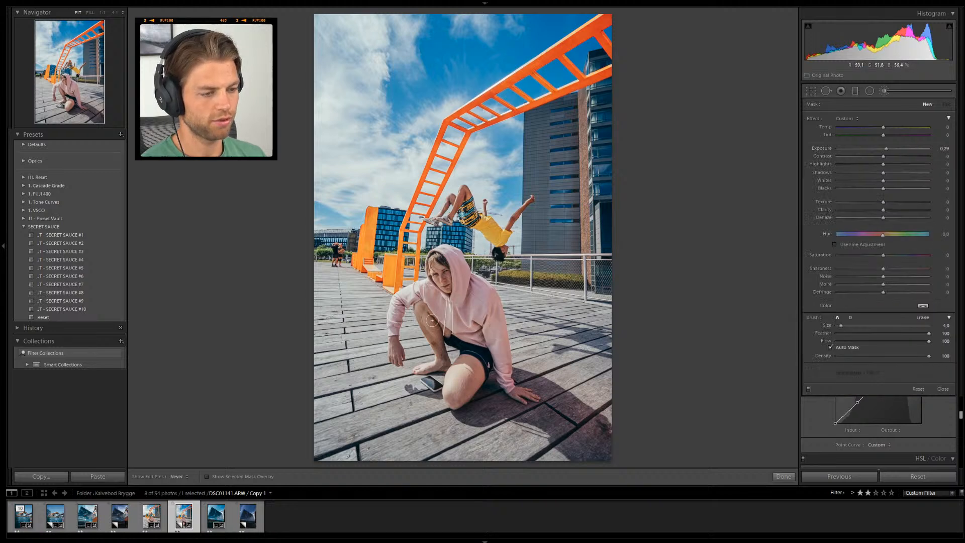
mouse_move(408, 300)
mouse_down()
mouse_move(469, 301)
mouse_move(452, 252)
mouse_move(491, 309)
mouse_move(510, 369)
mouse_move(468, 279)
mouse_up()
click(813, 120)
double_click(813, 120)
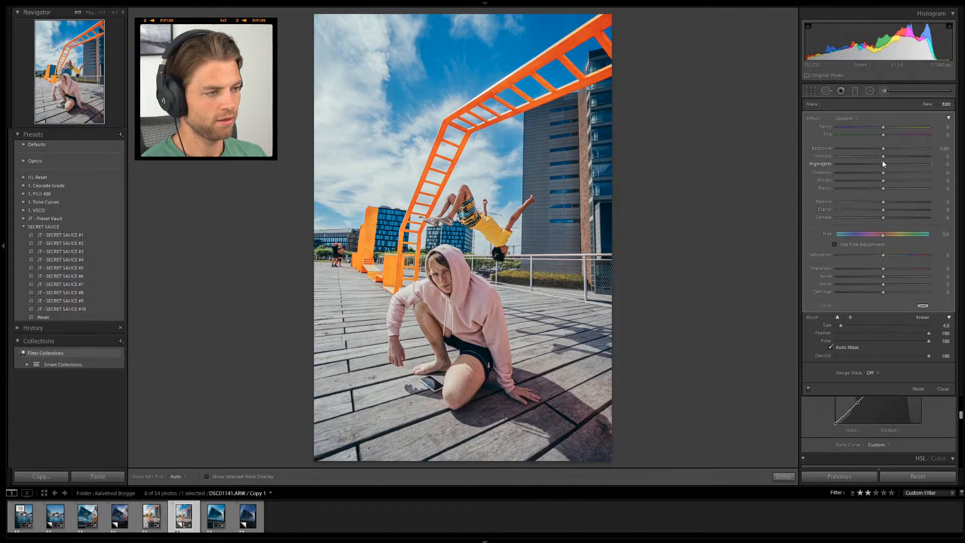
Give the hoodie mask contrast 10, clarity 29, saturation 3 and tint 11, and compare the photo before and after
drag(884, 155, 889, 160)
drag(880, 211, 896, 212)
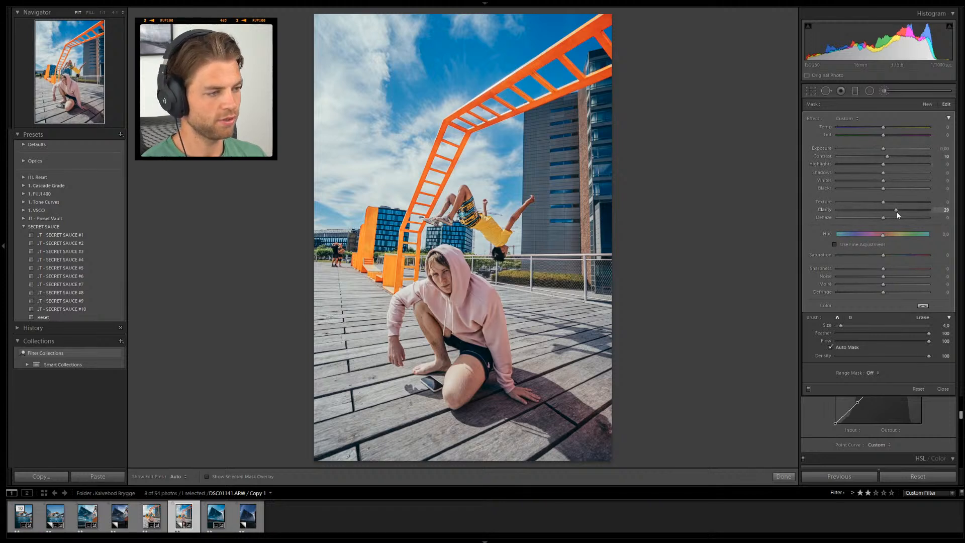
drag(883, 255, 897, 255)
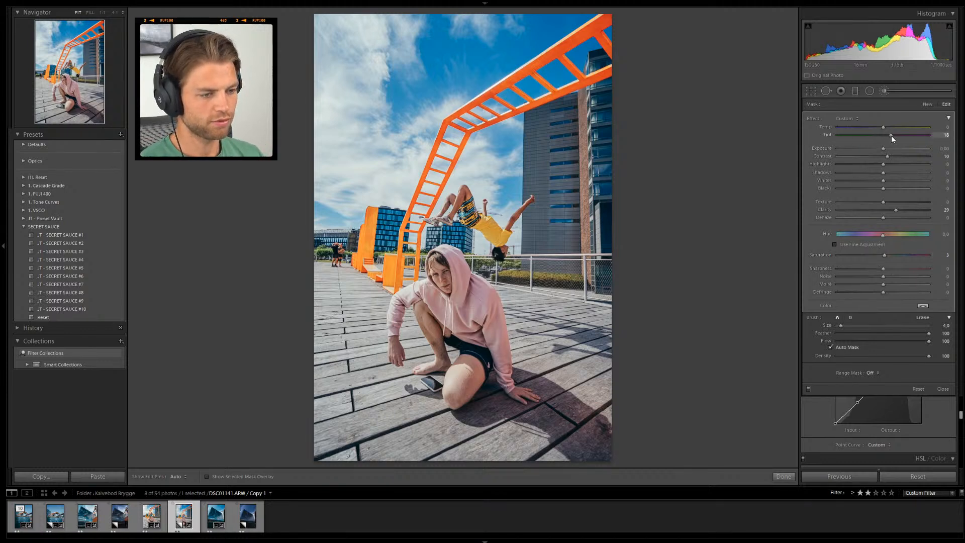
drag(890, 135, 888, 135)
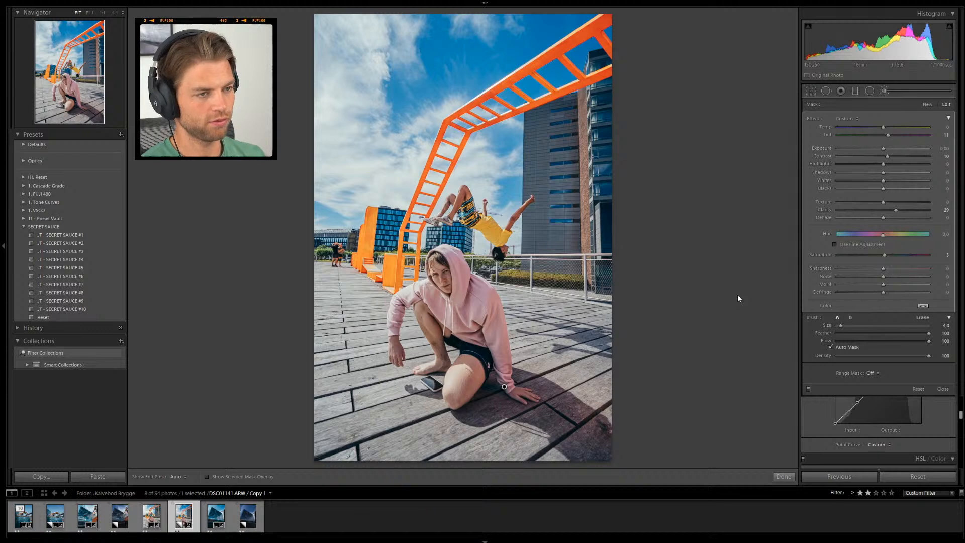
key(y)
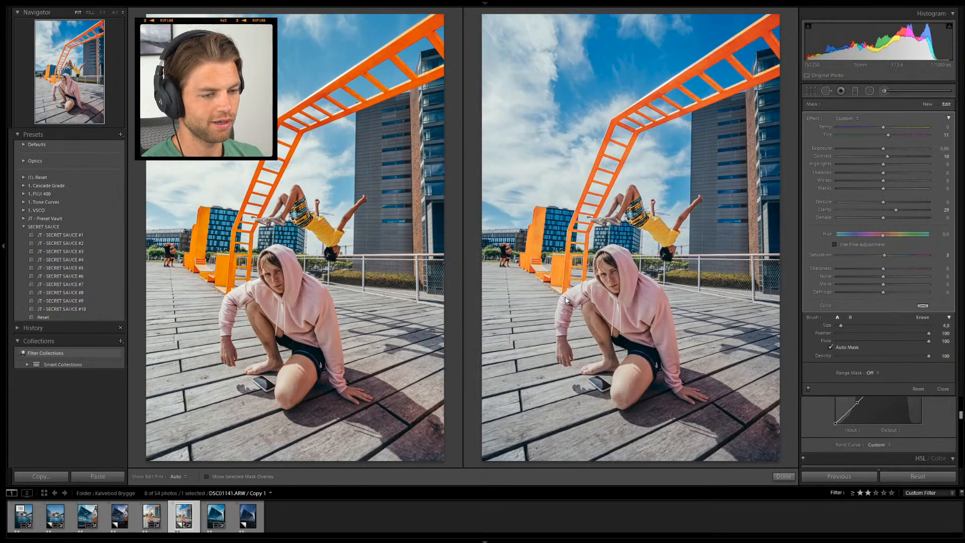
key(y)
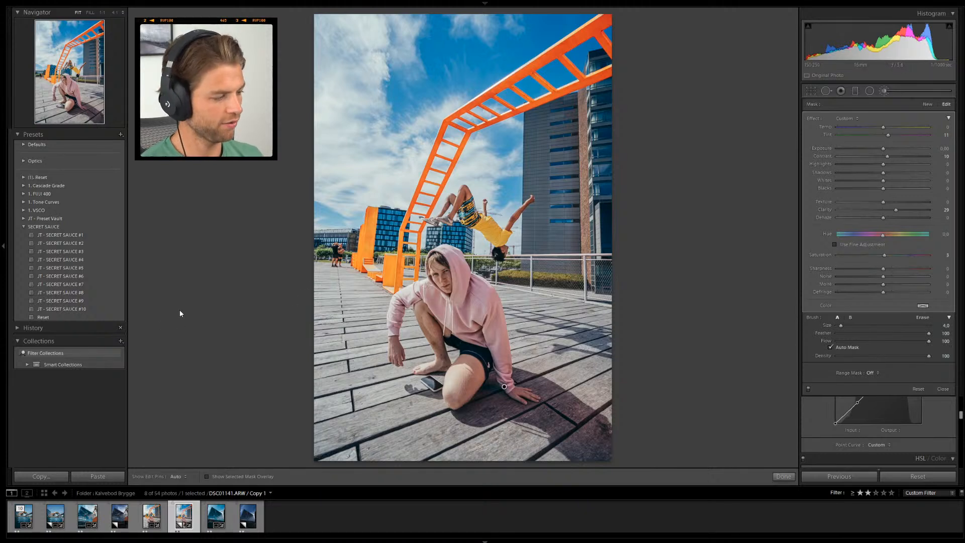
click(108, 318)
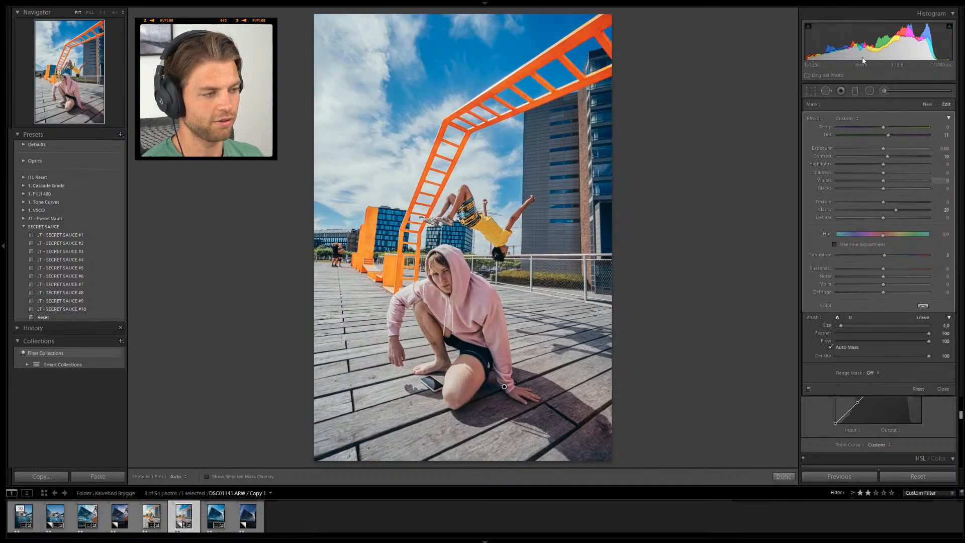
click(811, 93)
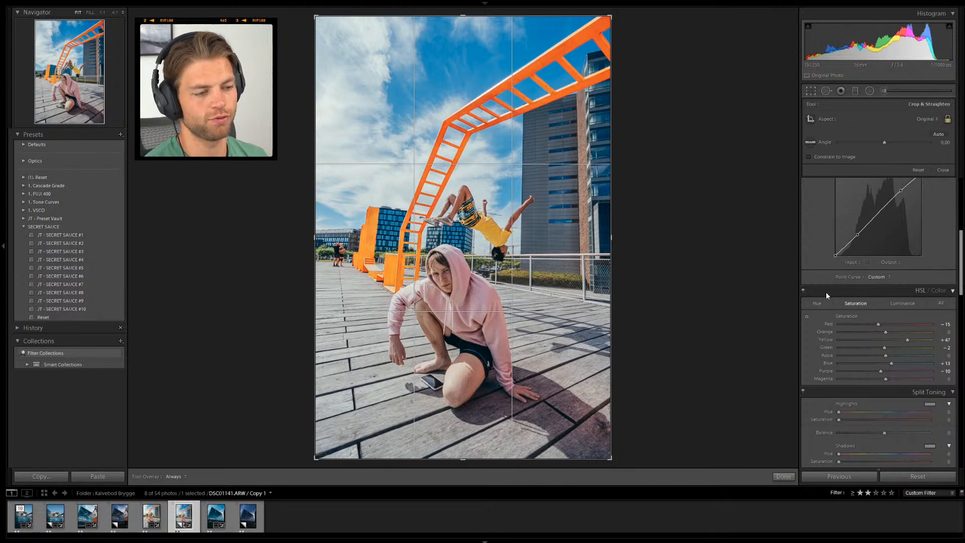
click(782, 478)
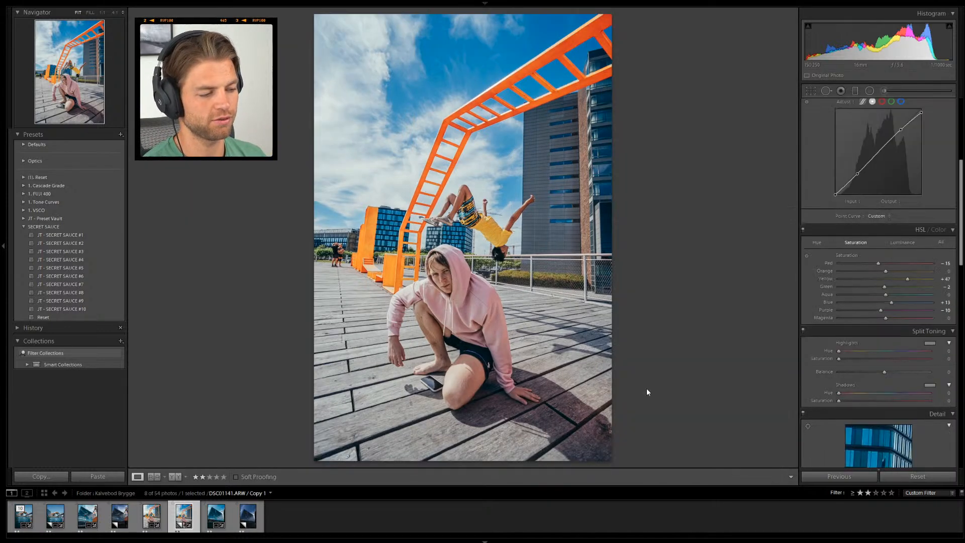
Remove the two bystanders on the boardwalk with a Heal spot of size 76, sampling the neighbouring trees and planks
click(352, 255)
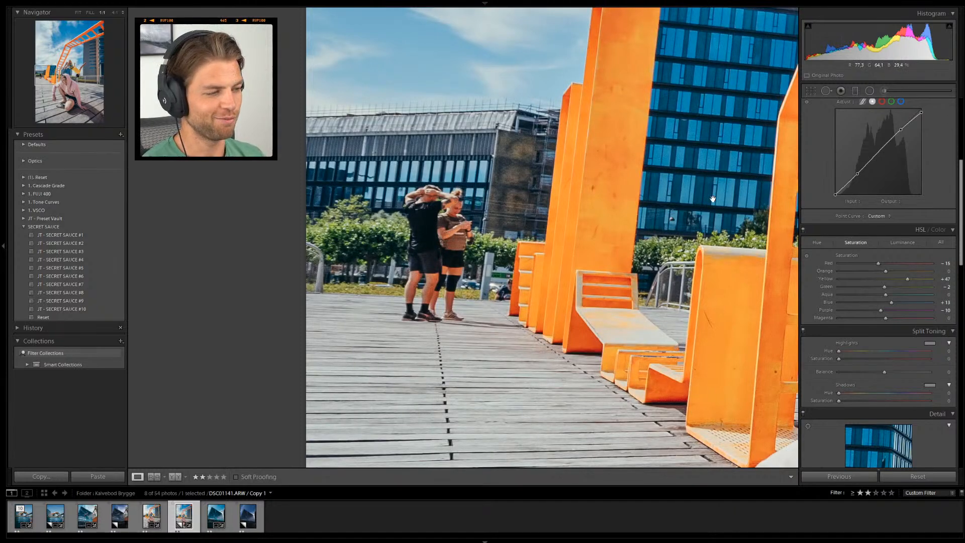
click(827, 90)
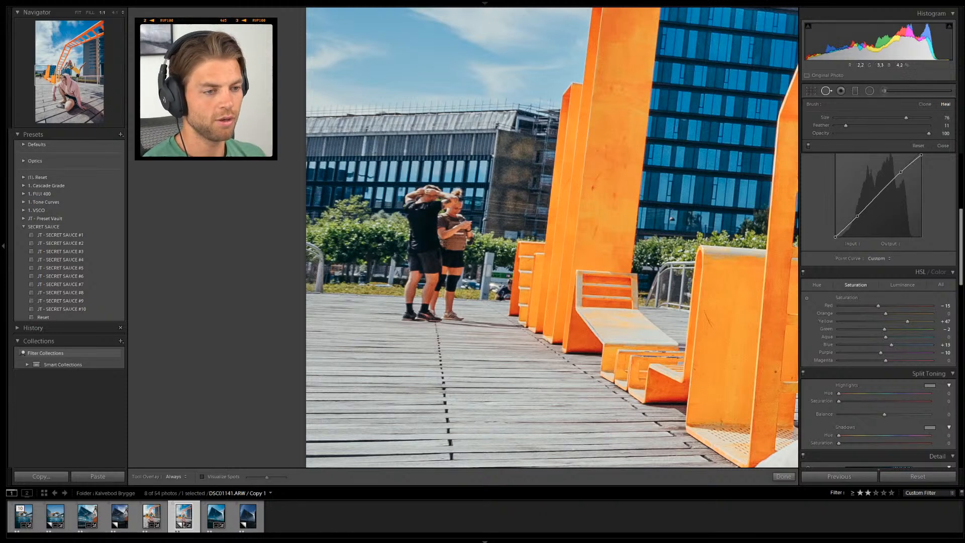
mouse_move(433, 206)
mouse_down()
mouse_move(440, 223)
mouse_move(427, 286)
mouse_move(435, 298)
mouse_up()
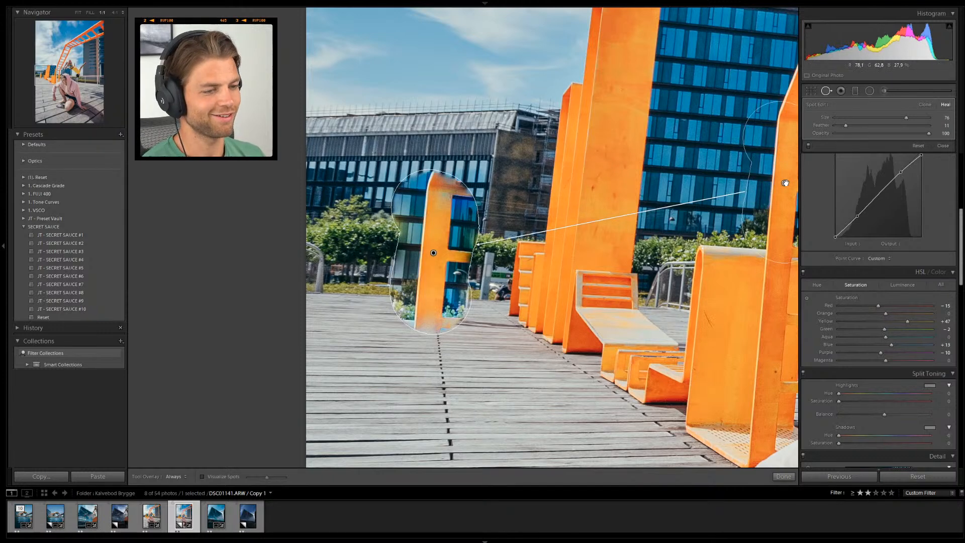
mouse_move(786, 183)
mouse_down()
mouse_move(554, 243)
mouse_move(395, 261)
mouse_move(334, 257)
mouse_move(355, 251)
mouse_move(347, 250)
mouse_up()
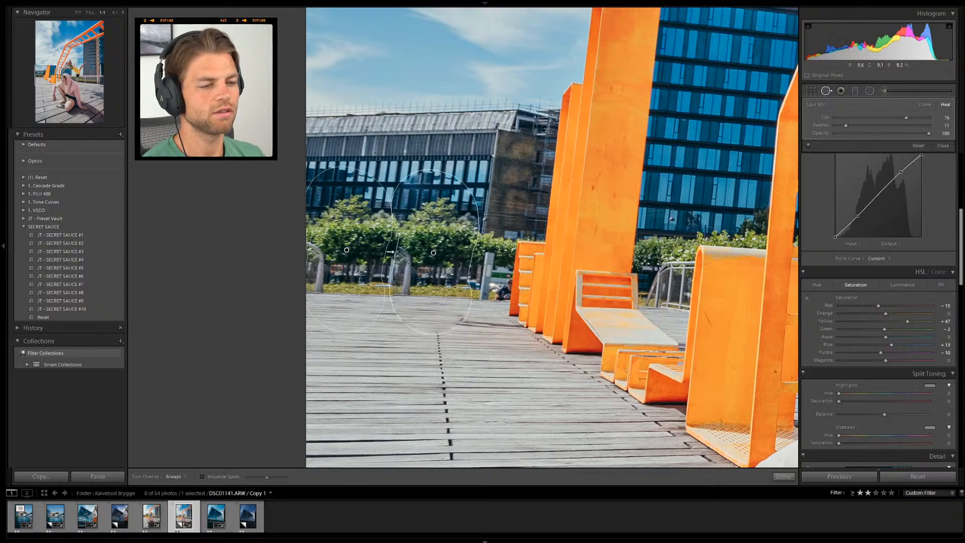
click(783, 476)
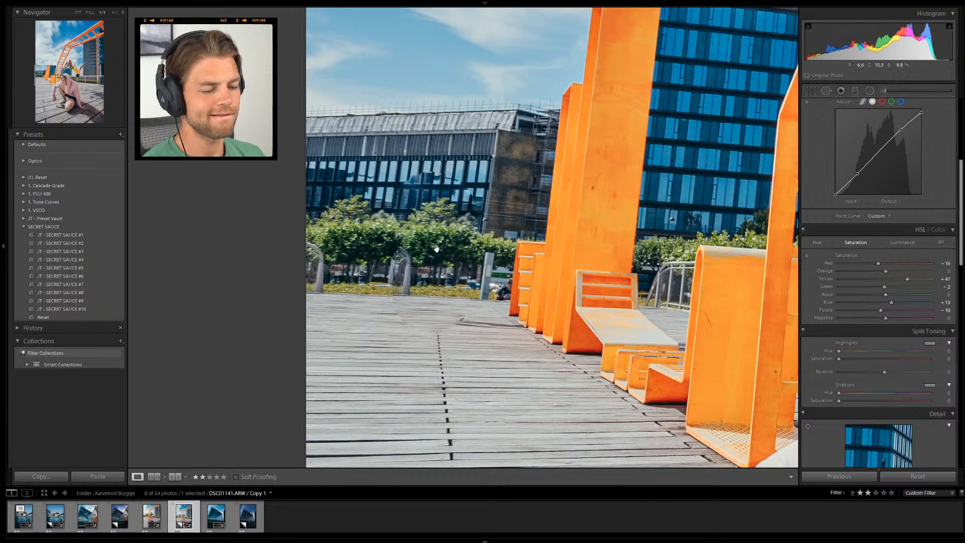
Raise the feather of the heal spot over the removed bystanders to 25
click(826, 91)
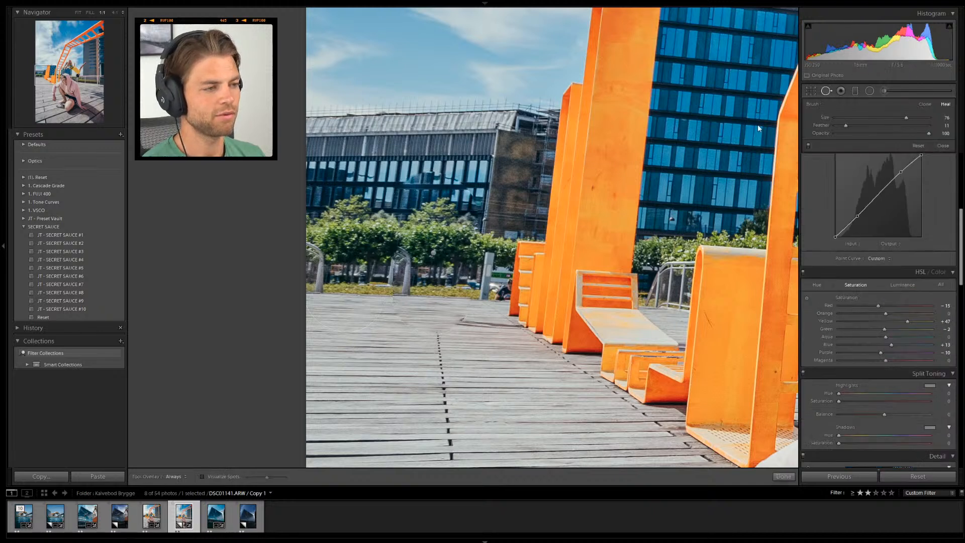
click(434, 253)
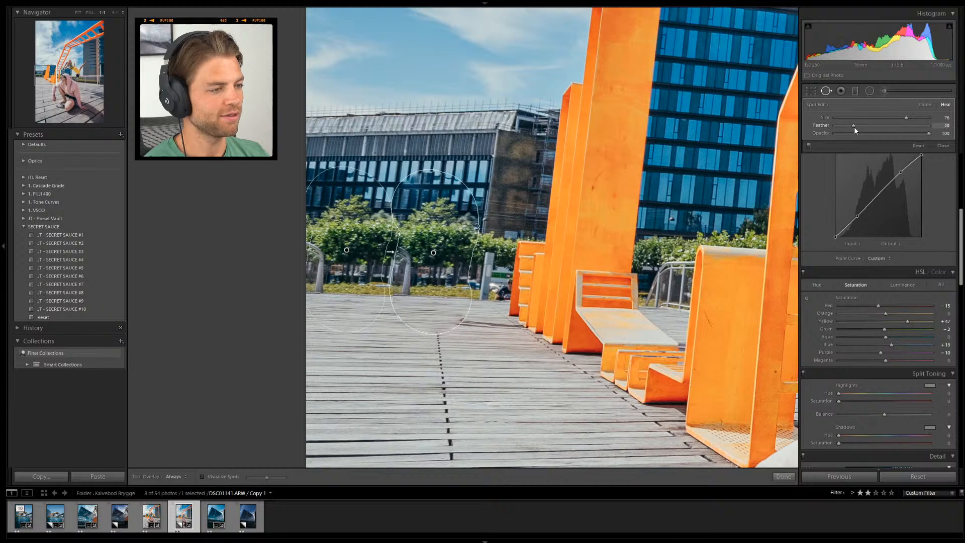
drag(854, 128, 857, 127)
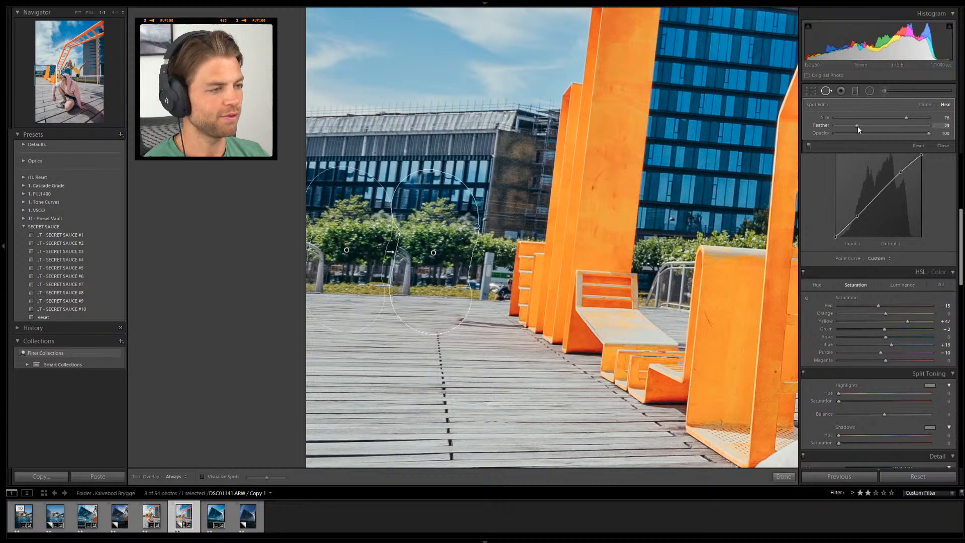
click(783, 476)
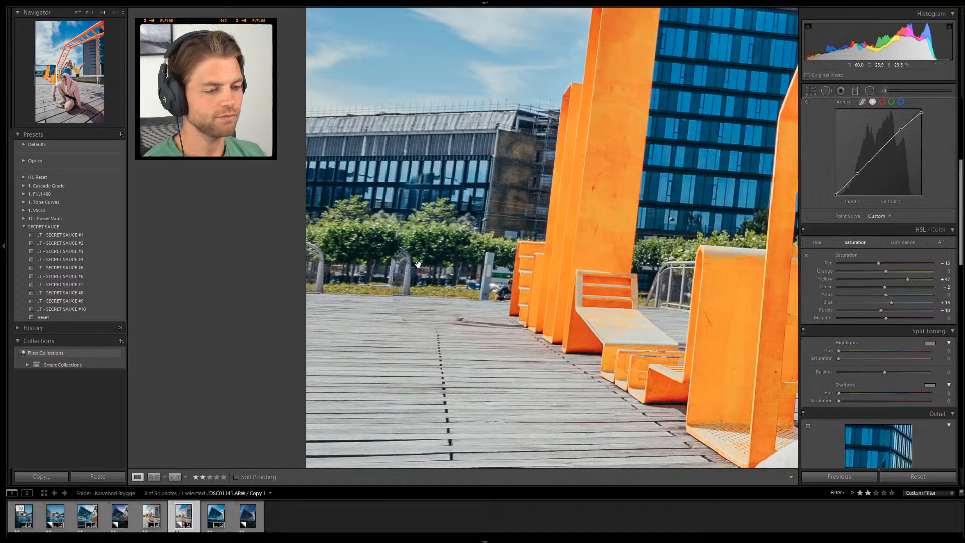
click(484, 365)
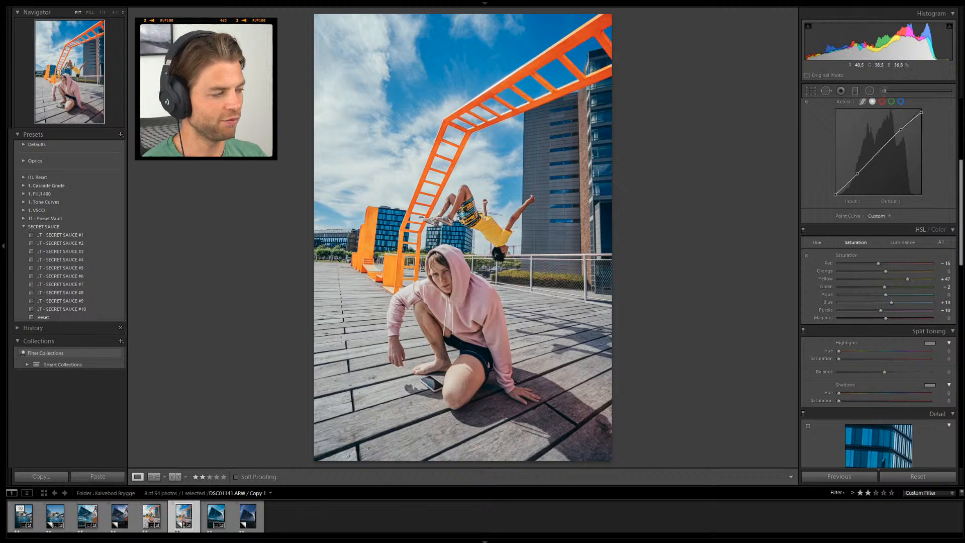
Compare the photo with and without spot removal, both in full view and close up on the healed trees and boardwalk
click(826, 90)
click(337, 255)
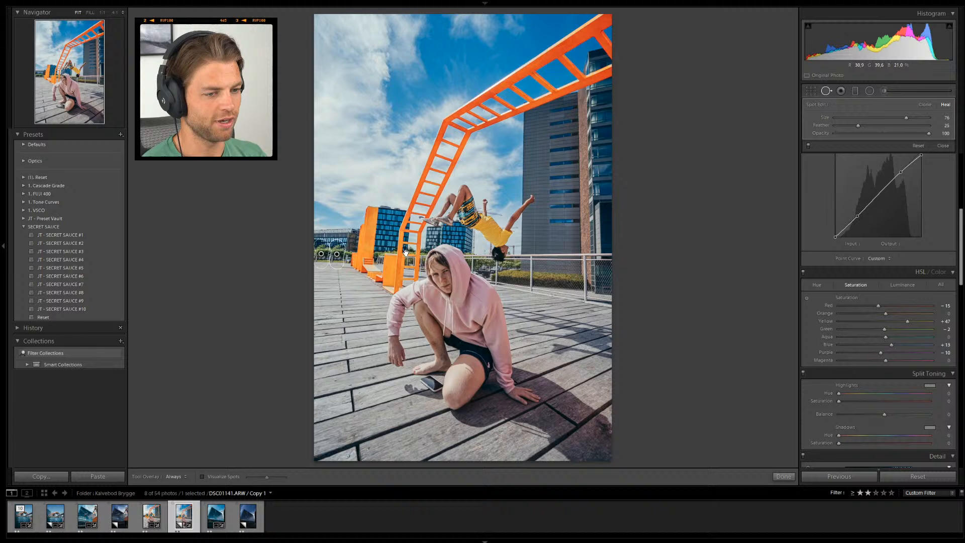
click(808, 145)
click(809, 145)
click(808, 146)
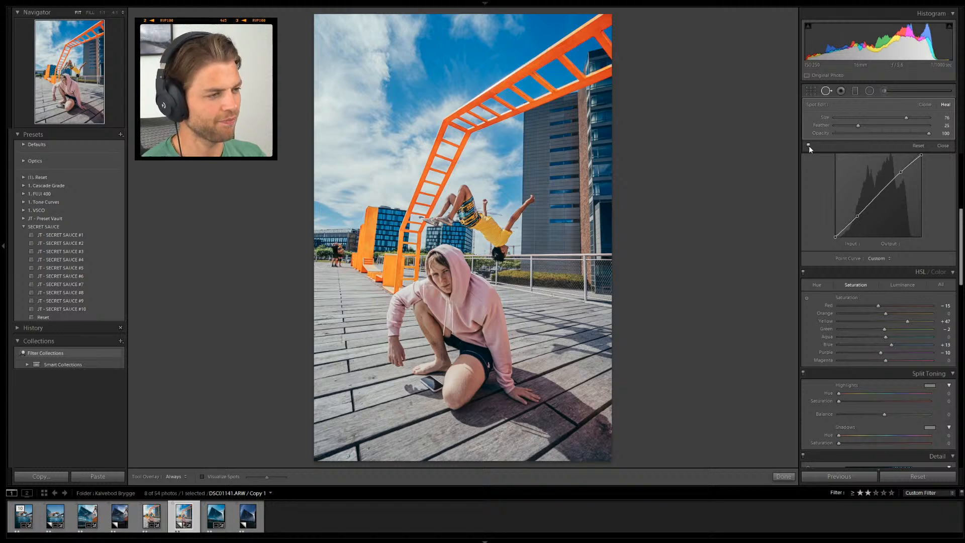
click(784, 476)
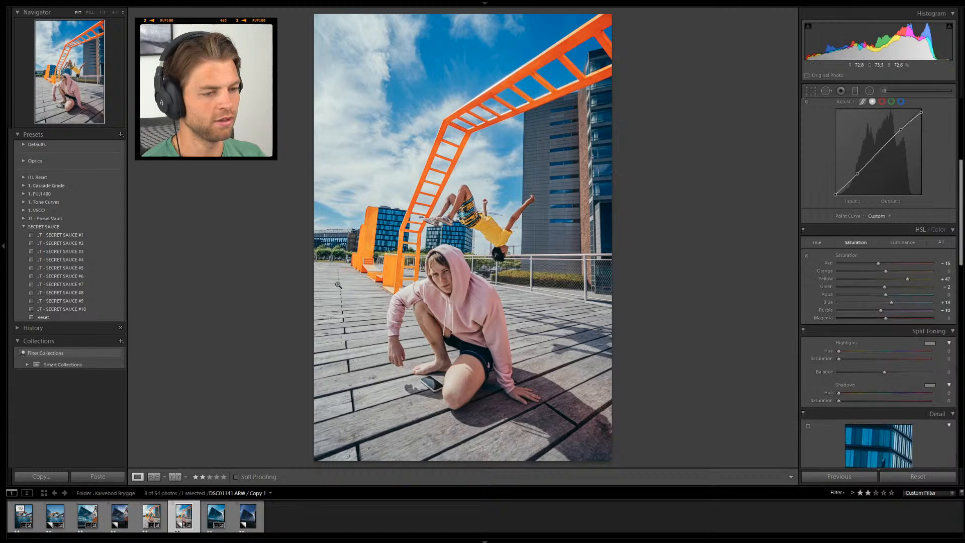
click(338, 285)
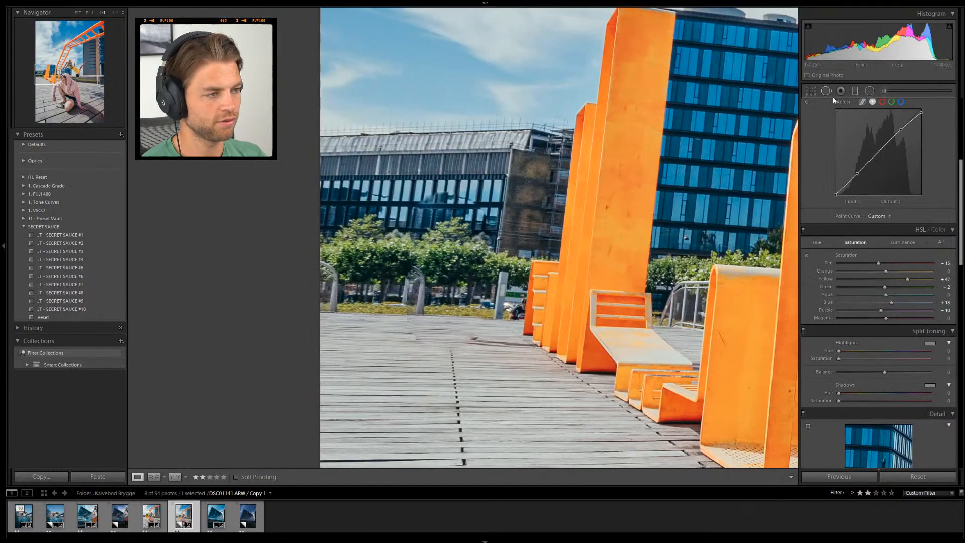
click(825, 91)
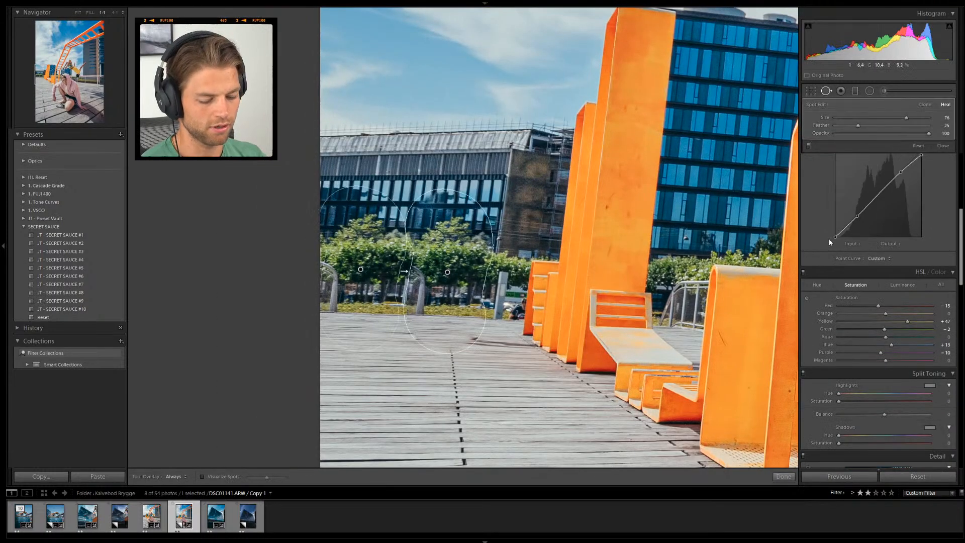
click(808, 145)
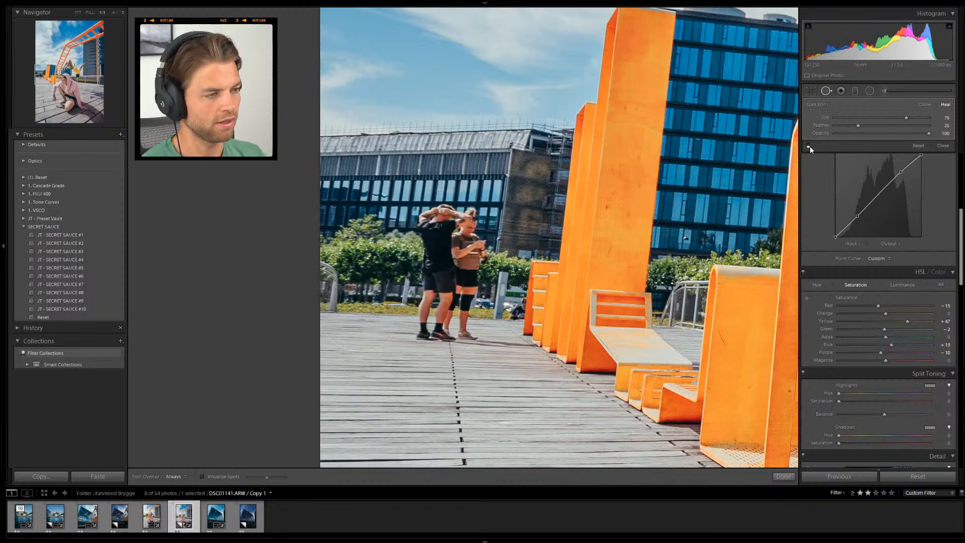
click(809, 146)
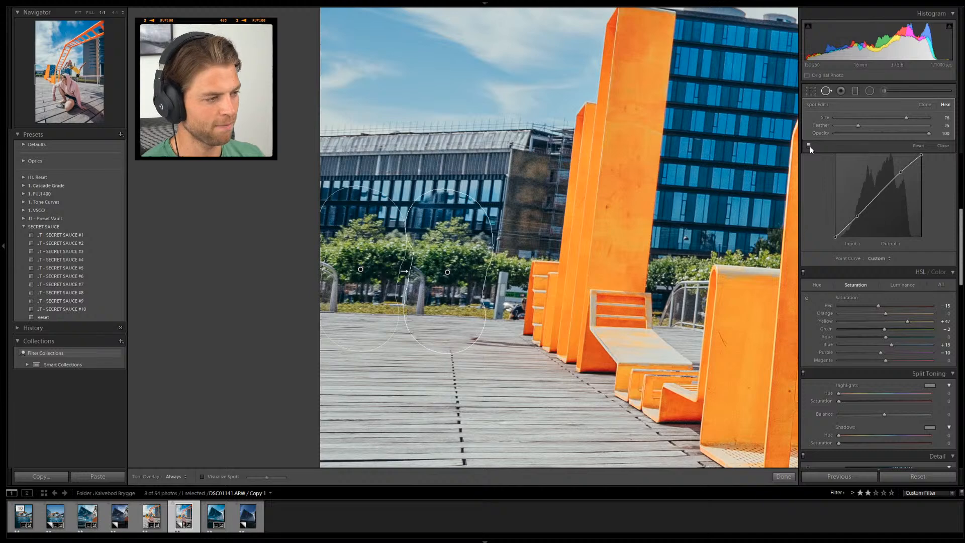
click(782, 476)
click(563, 412)
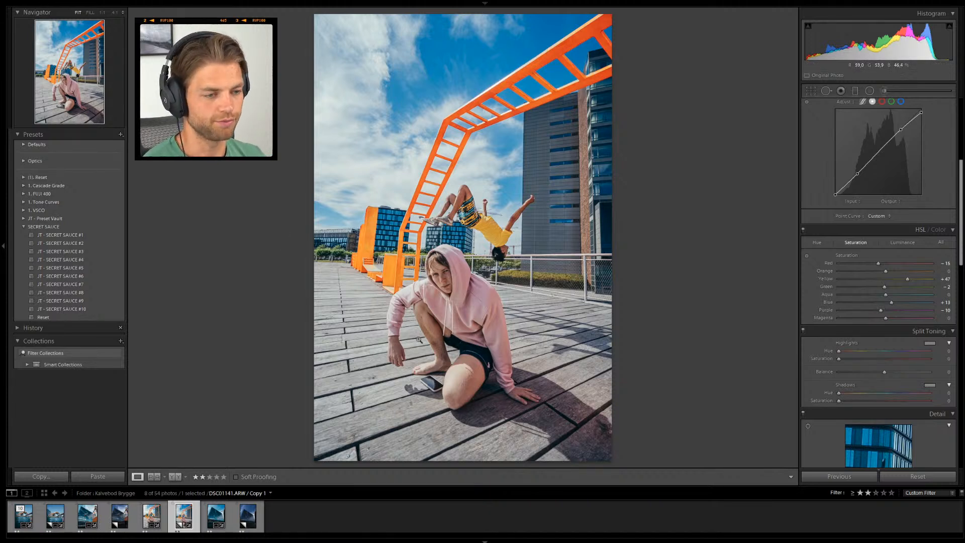
Crop the photo to a 5 x 7 aspect ratio, trimming the sky above the orange ladder and keeping the deck below
click(809, 91)
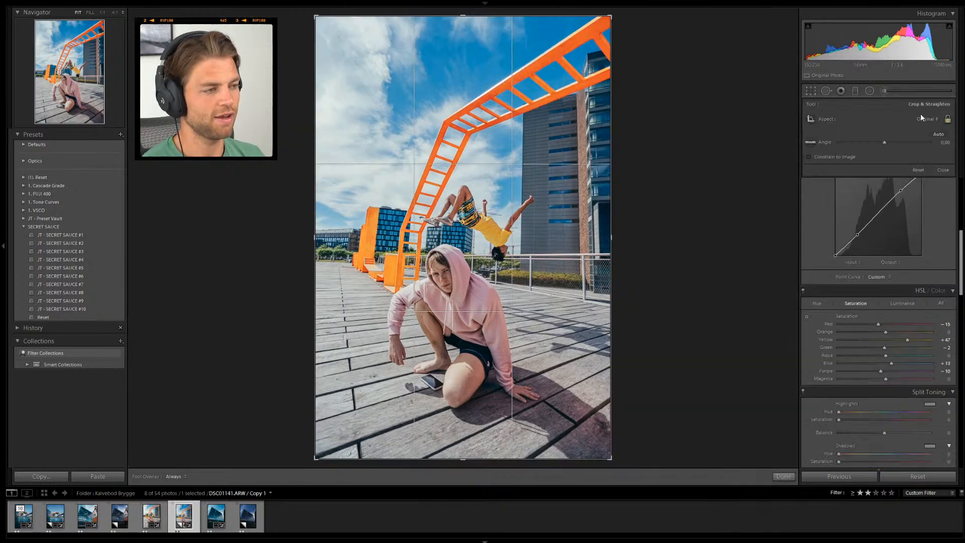
click(859, 195)
drag(473, 227, 473, 217)
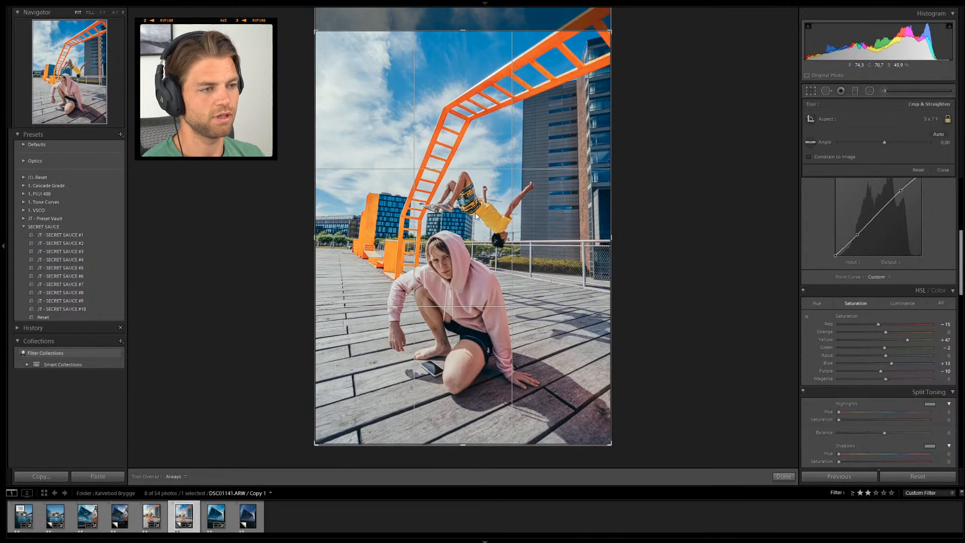
key(Return)
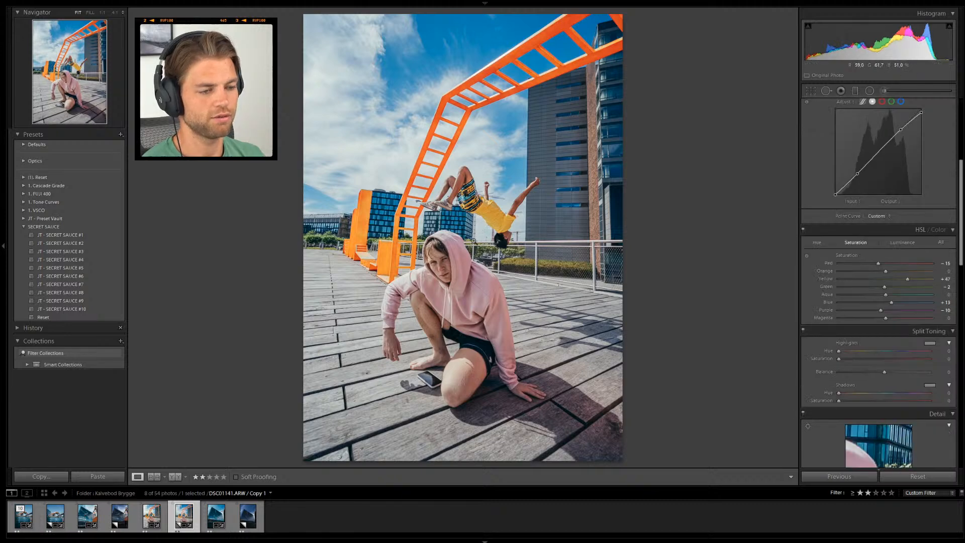
Tighten the 5 x 7 crop slightly from above and reframe it so the two figures sit a little further left
key(r)
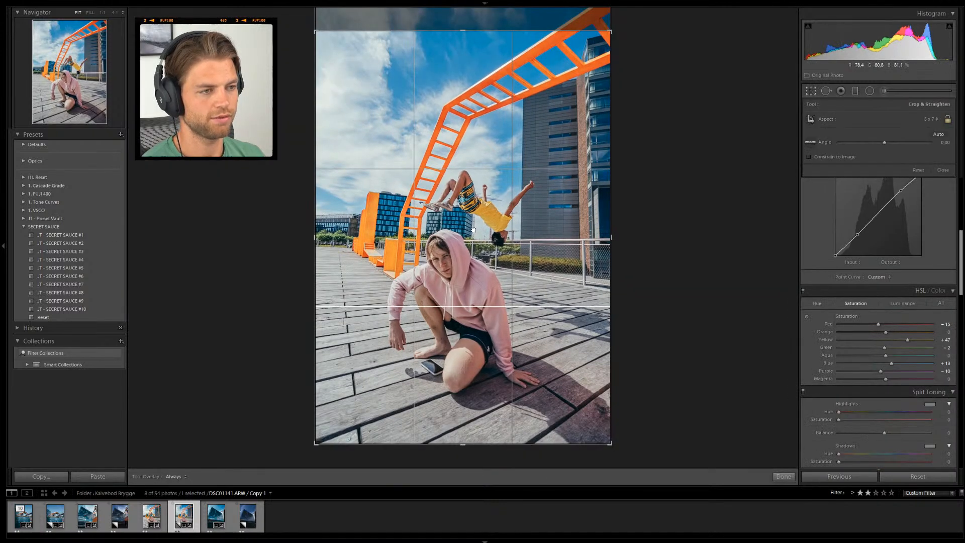
drag(463, 33, 463, 35)
key(Return)
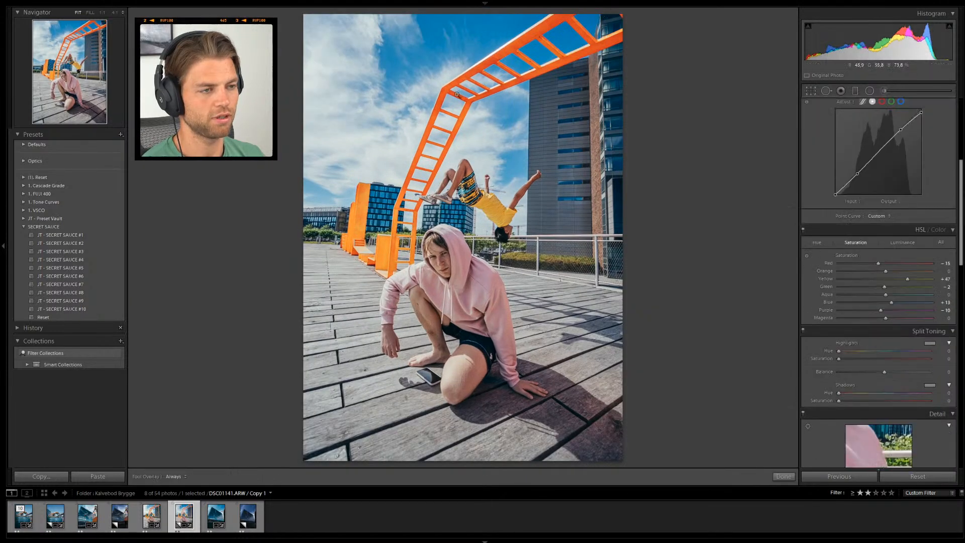
key(r)
drag(465, 35, 466, 42)
key(Return)
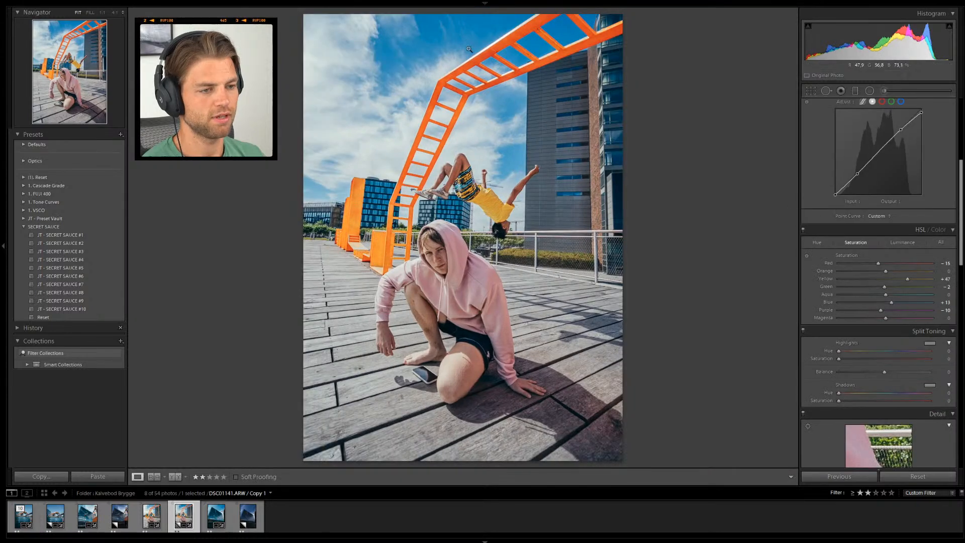
key(r)
drag(446, 118, 442, 118)
key(Return)
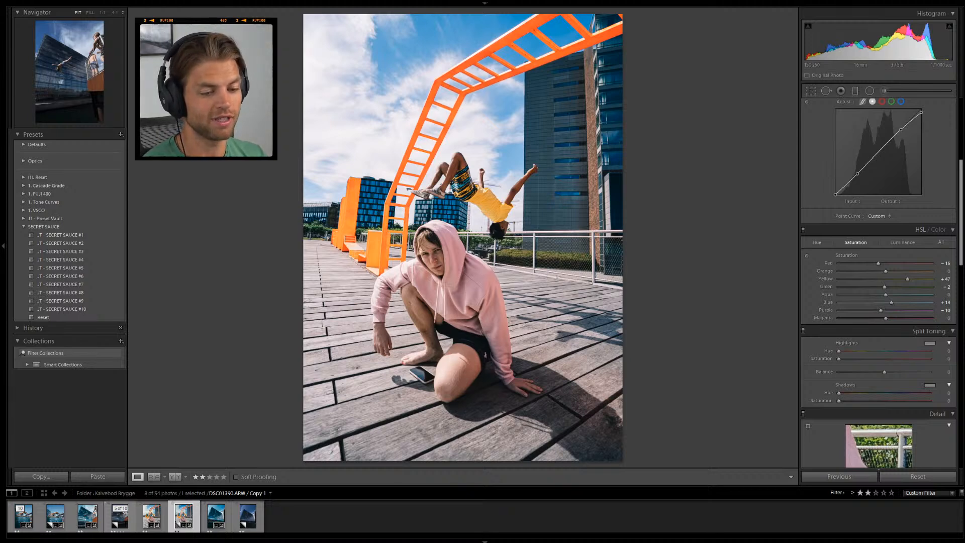
Open the dark photo of a diver before the glass building and examine the fence, diver and facade up close
click(120, 515)
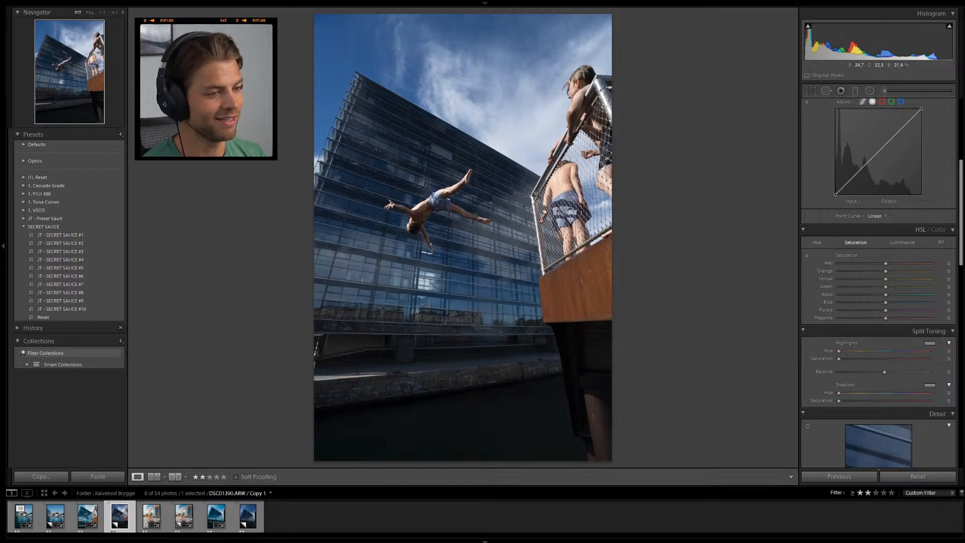
click(535, 196)
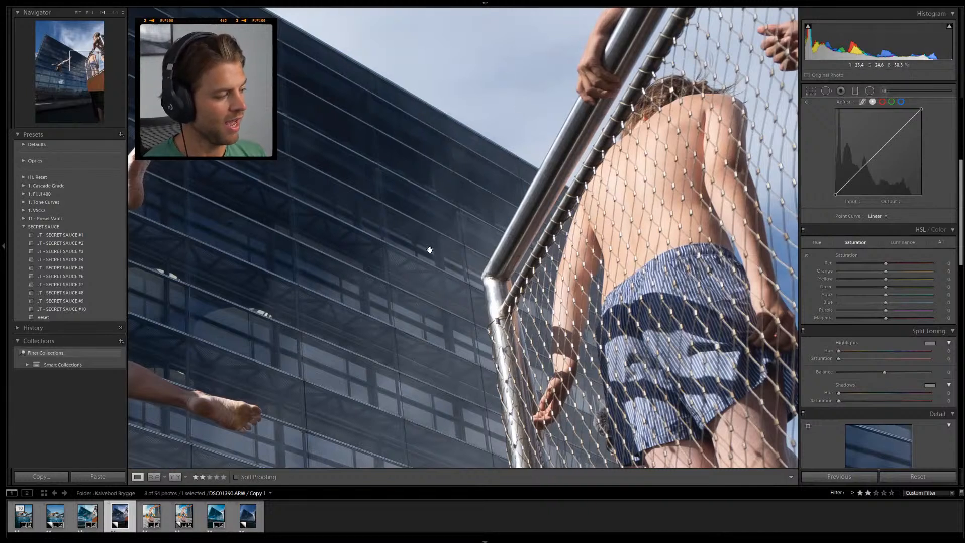
click(422, 243)
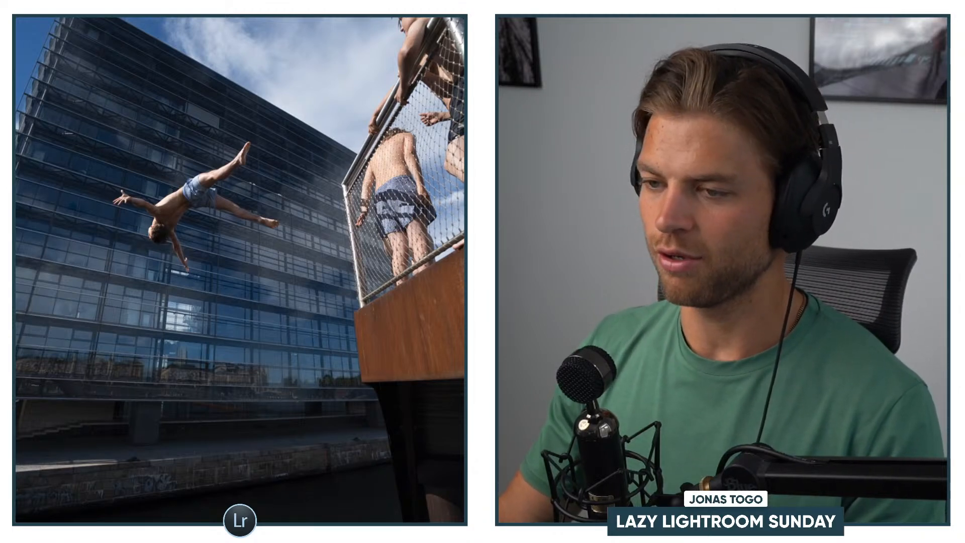
click(216, 235)
drag(288, 192, 258, 124)
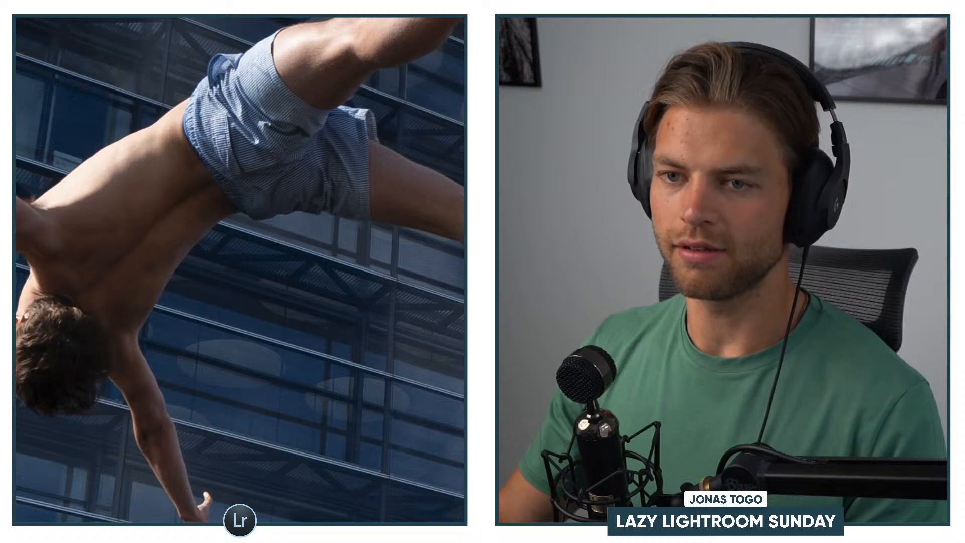
scroll(112, 257, down, 3)
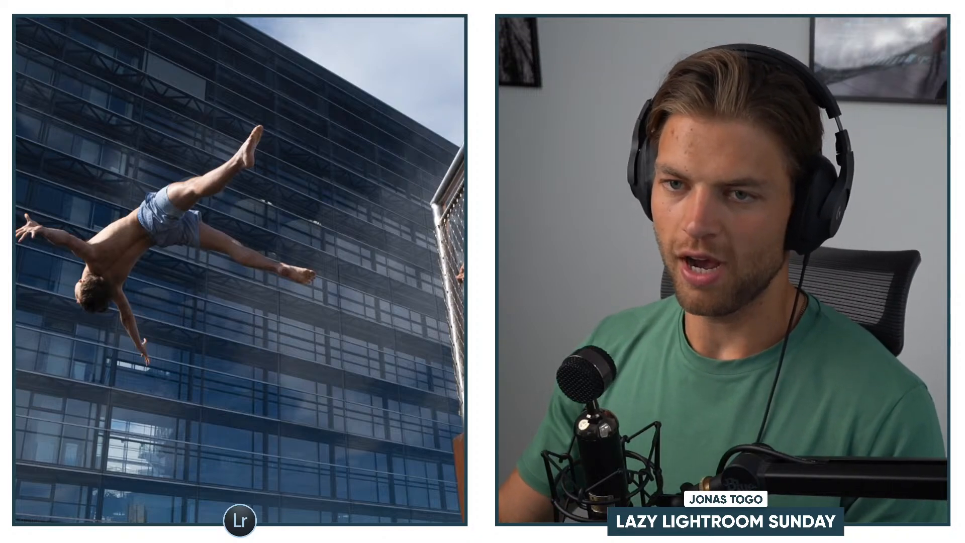
scroll(232, 163, down, 3)
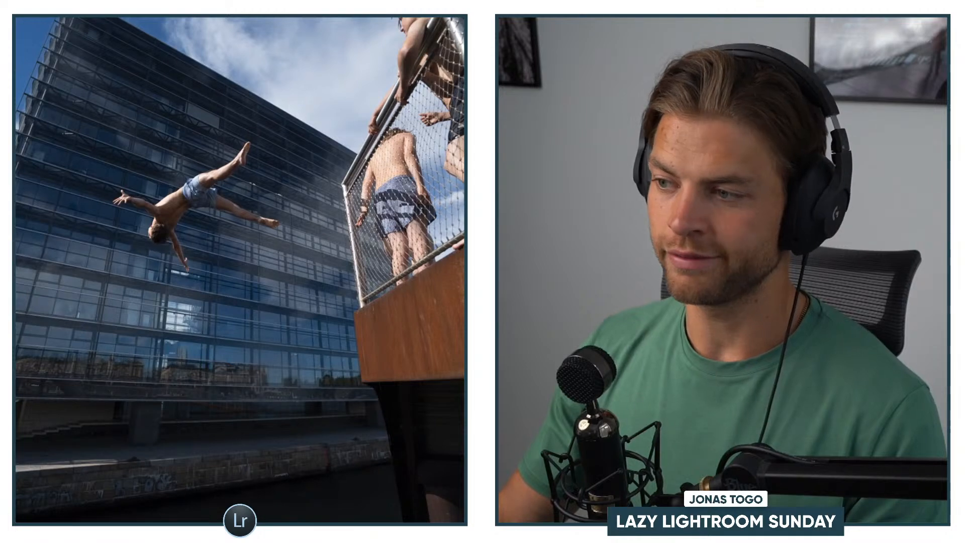
key(backslash)
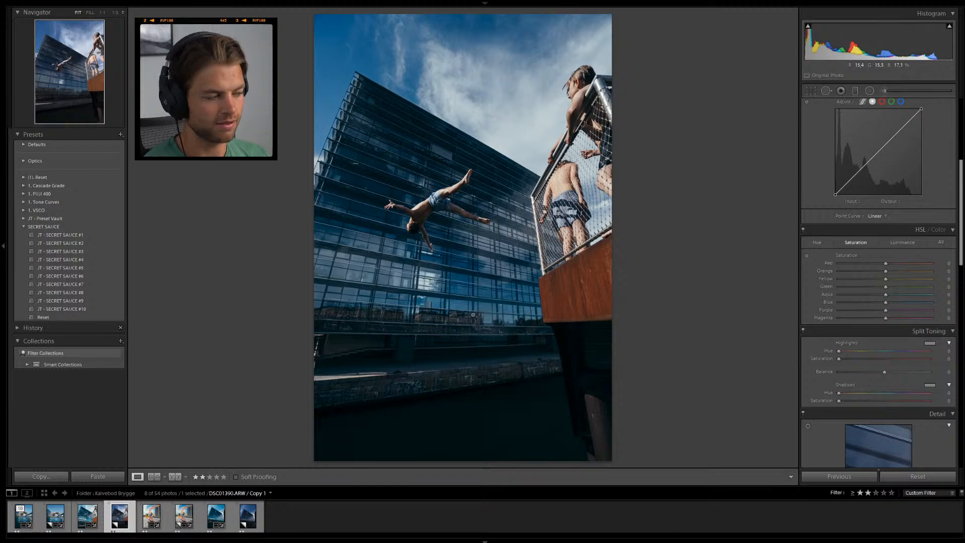
Reset the glass-building diver photo with the Reset preset and sync the develop settings of the backflip photo onto it
click(43, 317)
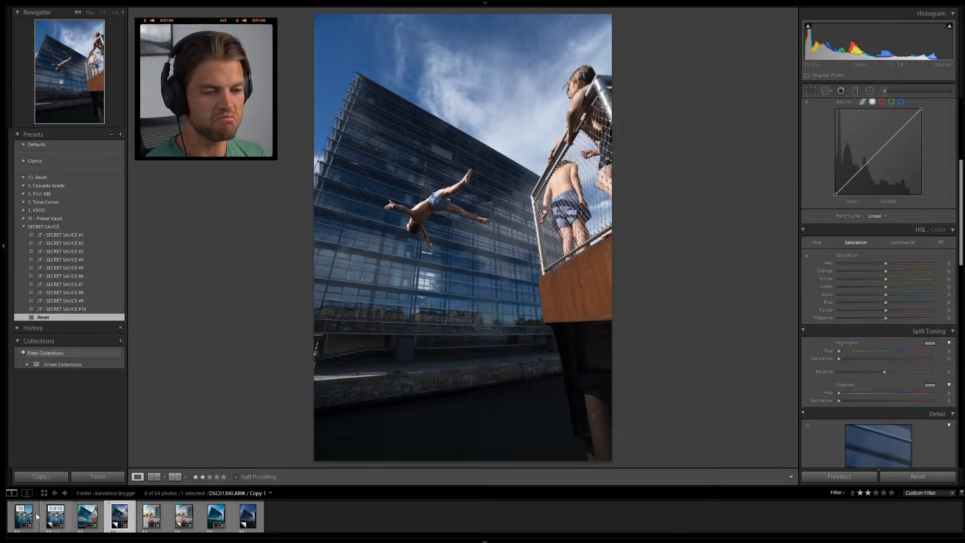
click(55, 523)
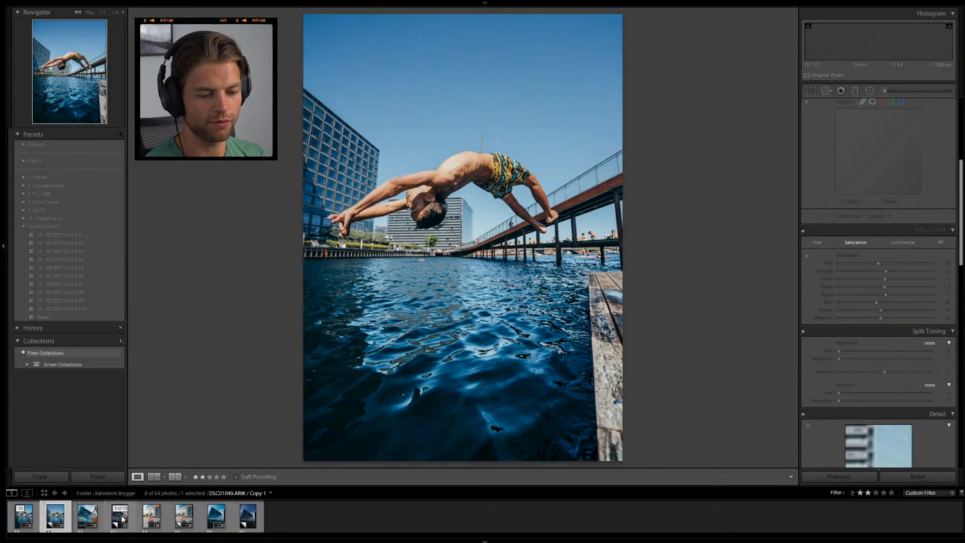
ctrl+click(120, 518)
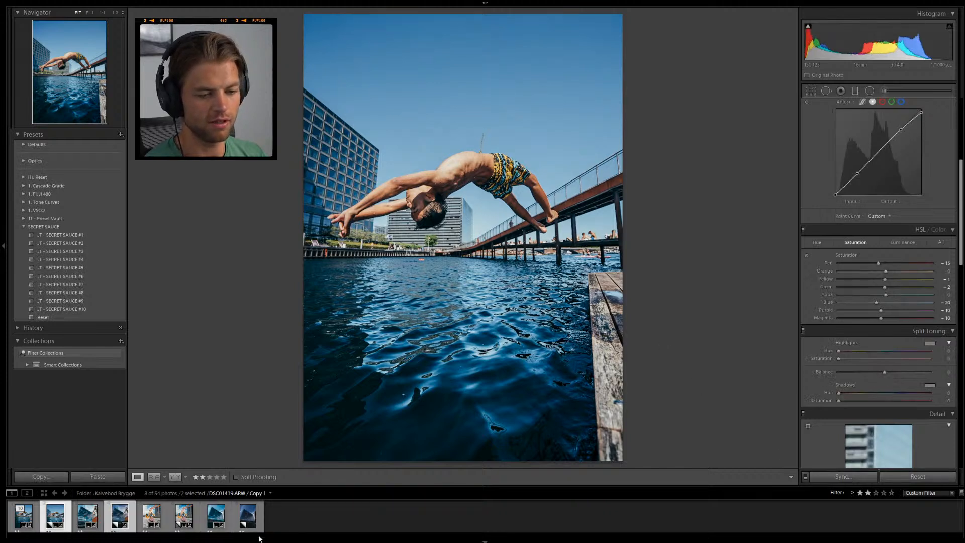
click(118, 523)
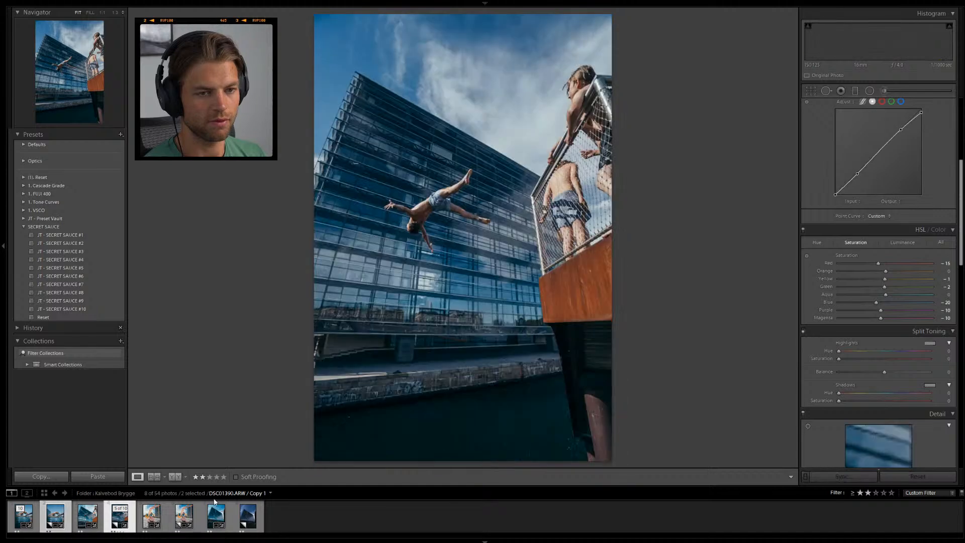
click(316, 513)
click(121, 518)
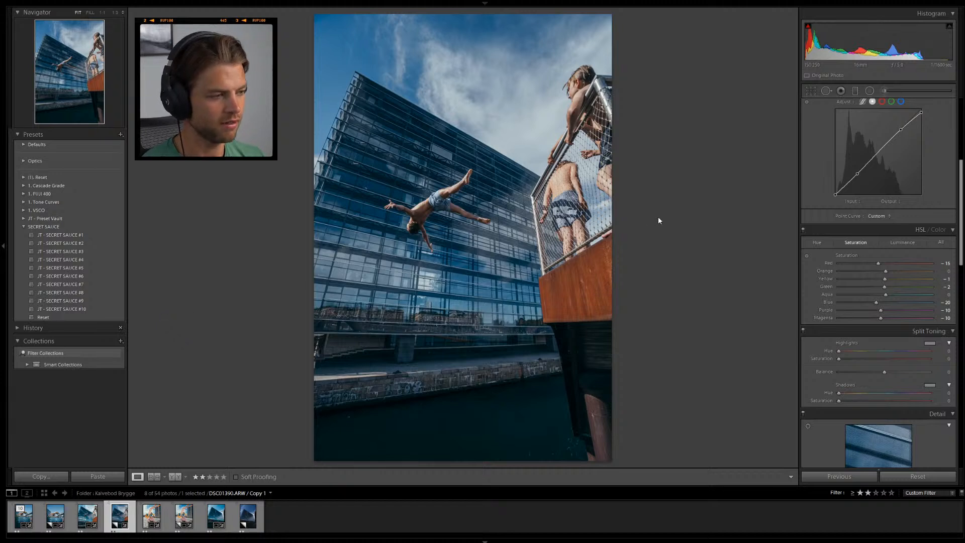
Enable lens profile corrections on the glass-building diver photo and lower its grain amount to about 5
scroll(852, 348, down, 5)
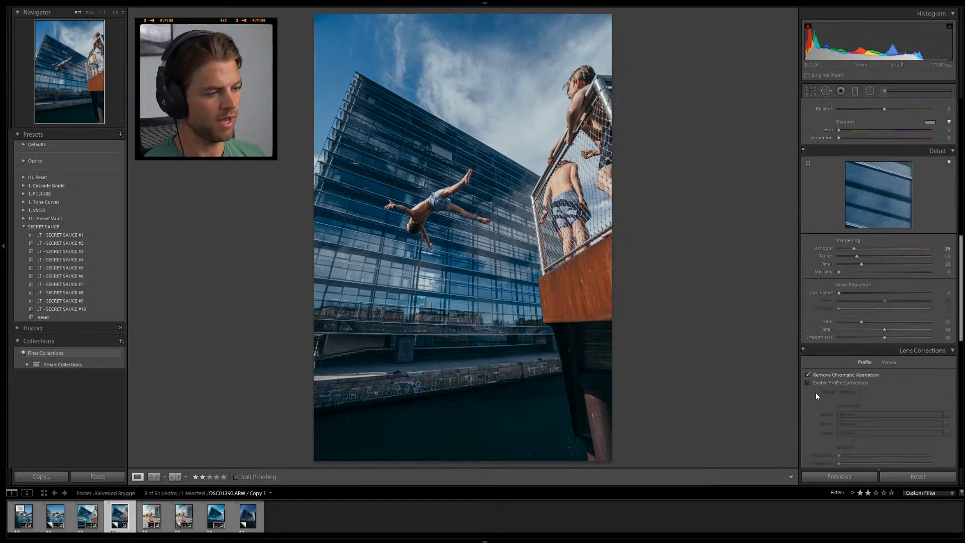
click(808, 382)
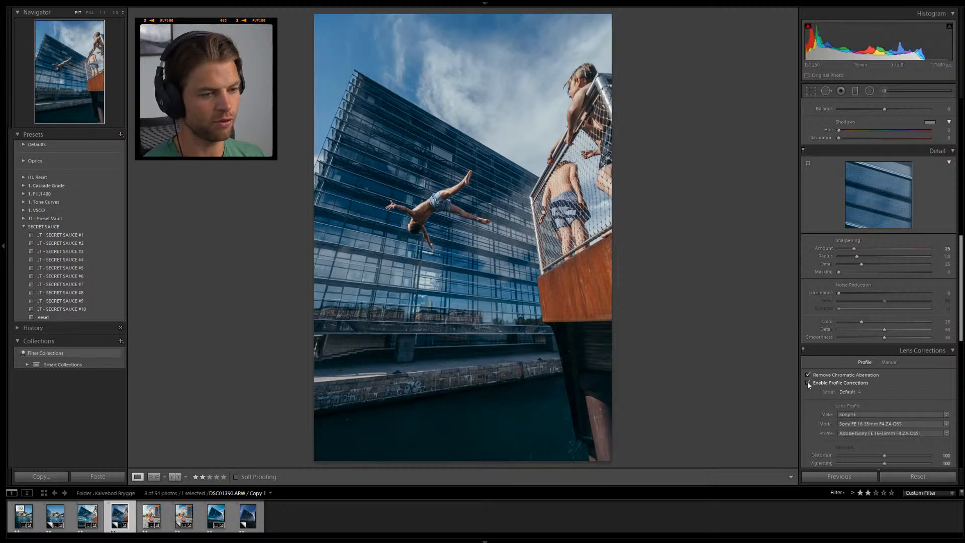
scroll(821, 444, down, 7)
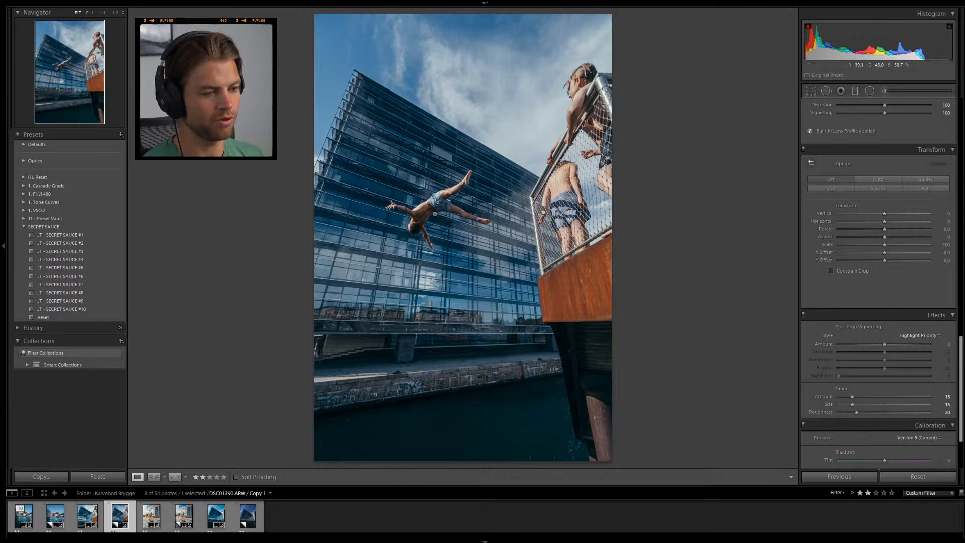
click(842, 397)
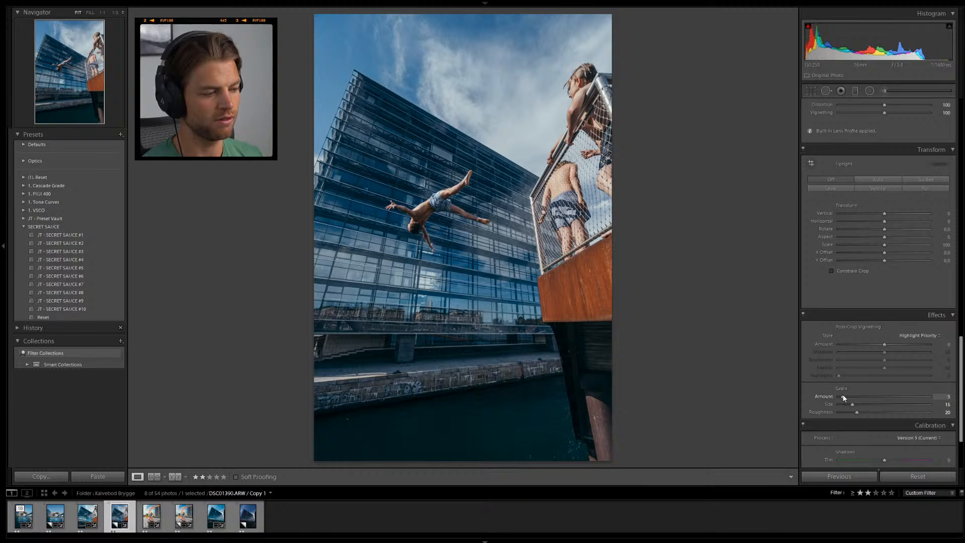
Try pulling down the darks on the tone curve and switching the point curve to Medium Contrast, and undo both
scroll(808, 397, up, 10)
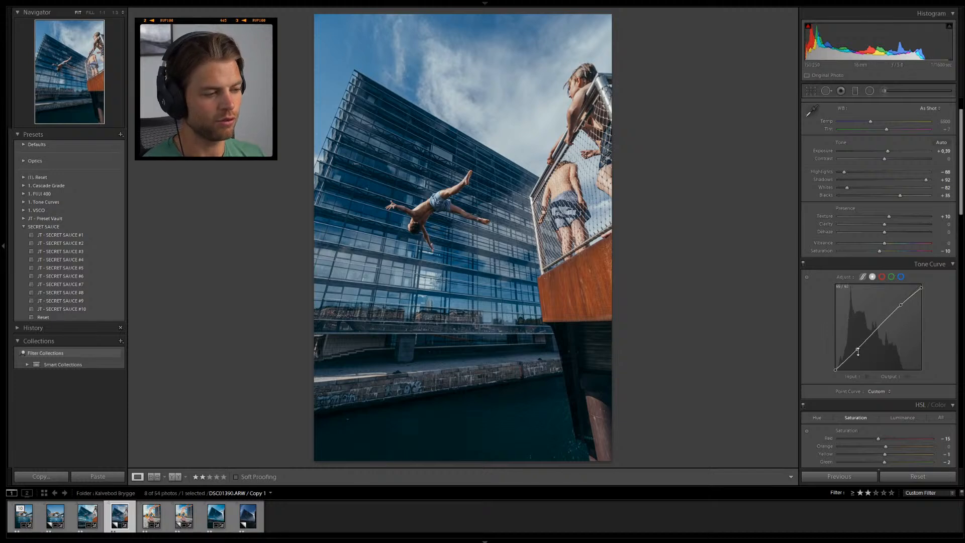
drag(857, 350, 867, 354)
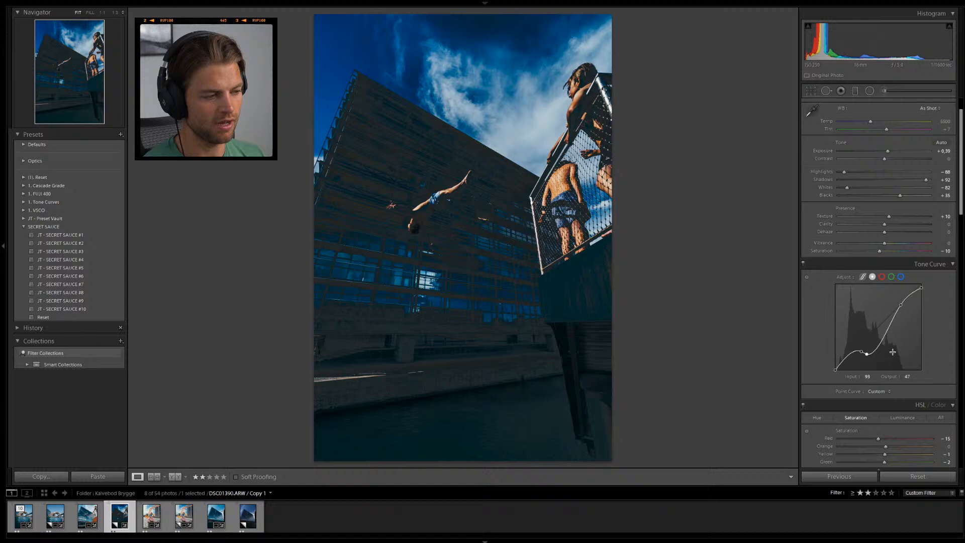
double_click(867, 354)
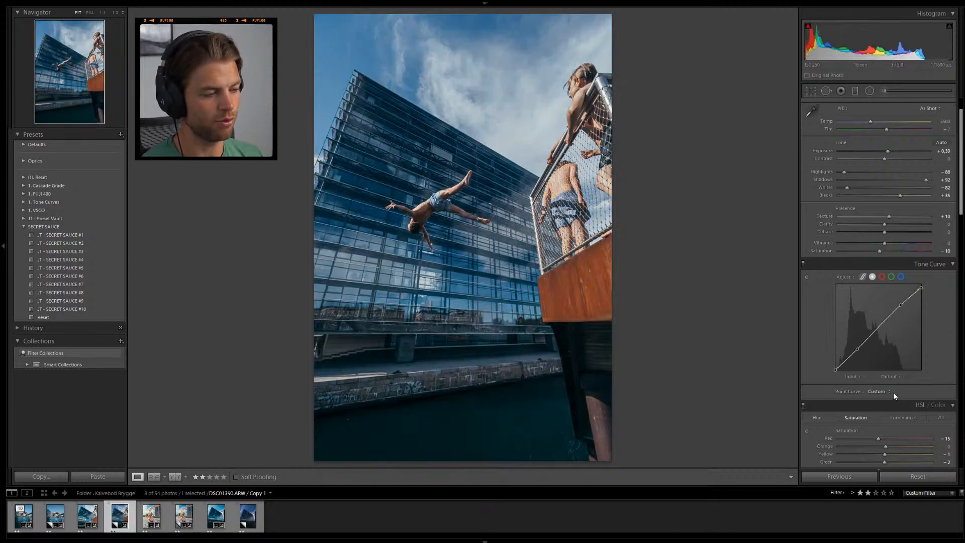
click(873, 409)
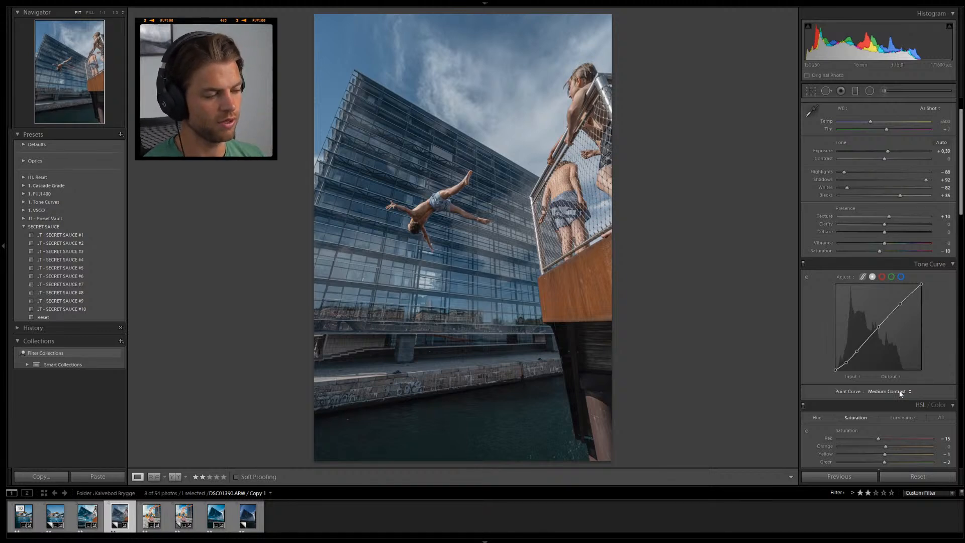
key(ctrl+z)
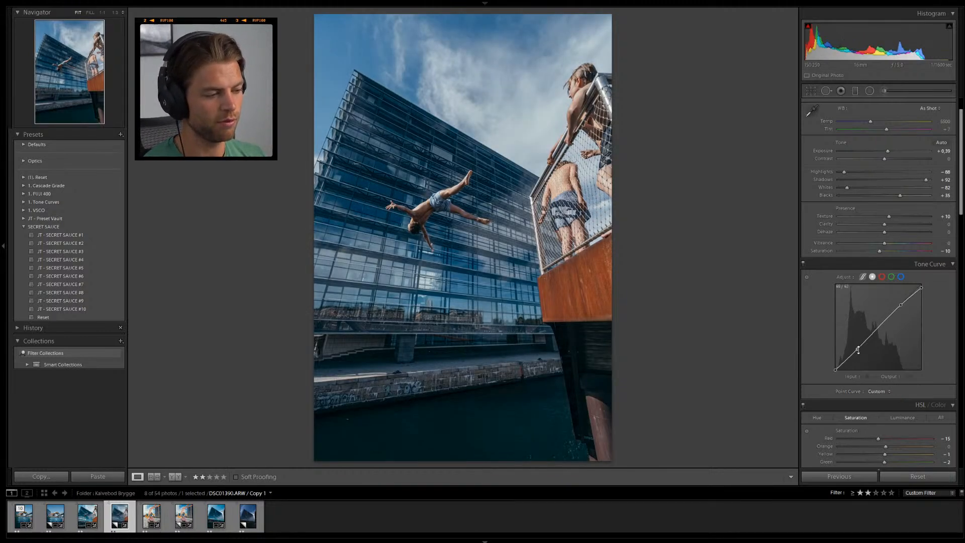
Adjust the tone curve's shadow point to input 67, output 60, and set Clarity to +14 and Dehaze to −14
drag(857, 349, 858, 350)
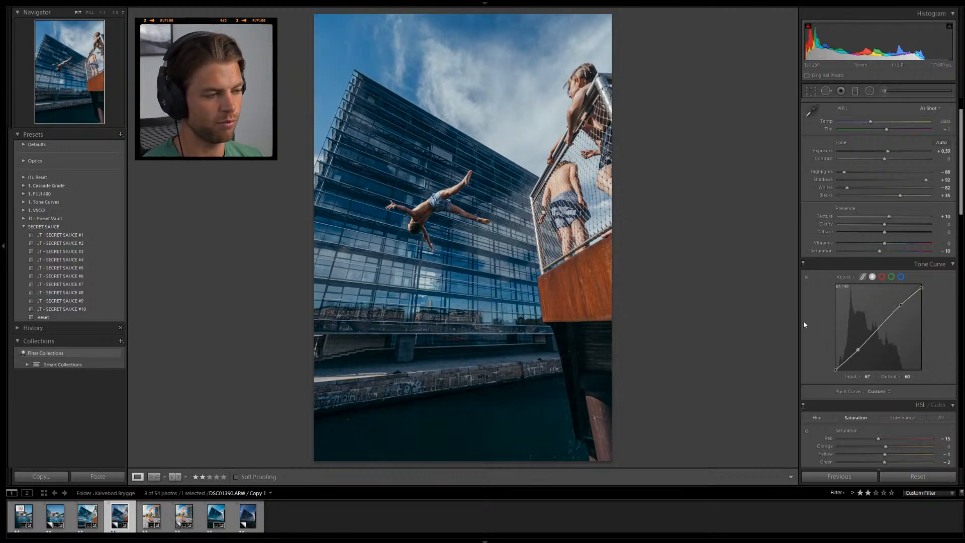
scroll(821, 355, up, 1)
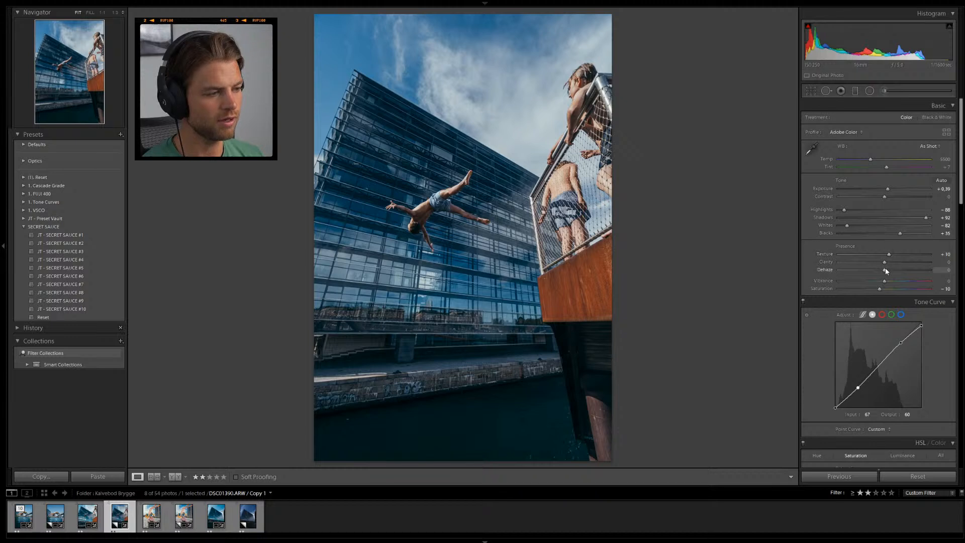
drag(888, 264, 866, 271)
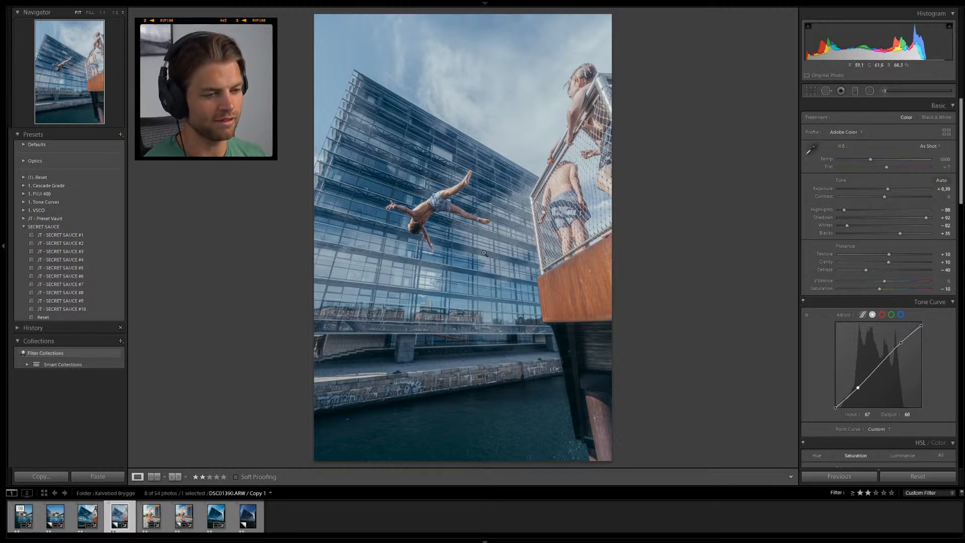
key(ctrl+z)
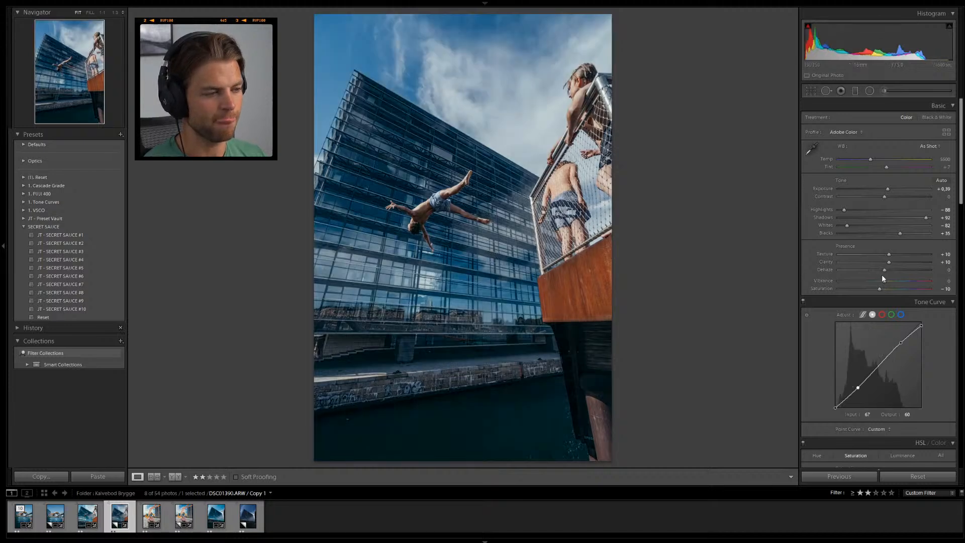
drag(885, 271, 878, 272)
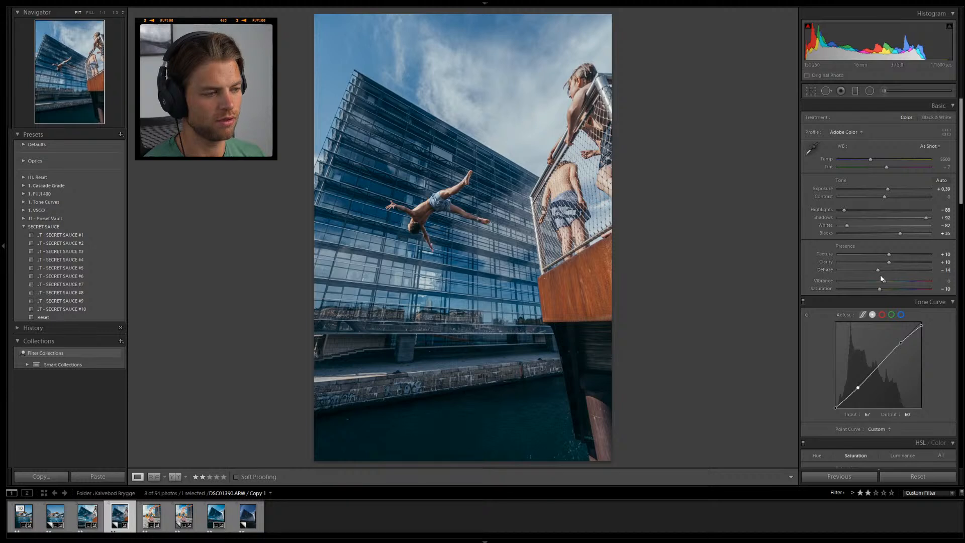
click(891, 262)
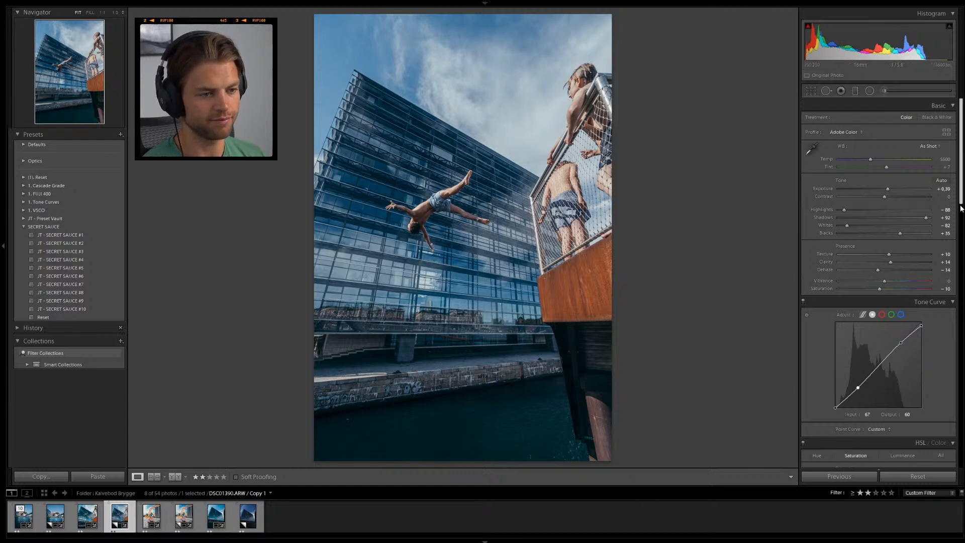
Set up a new adjustment brush from zeroed values with Clarity 33, Contrast 13, Highlights −14, Blacks −6 and Shadows 19
click(884, 91)
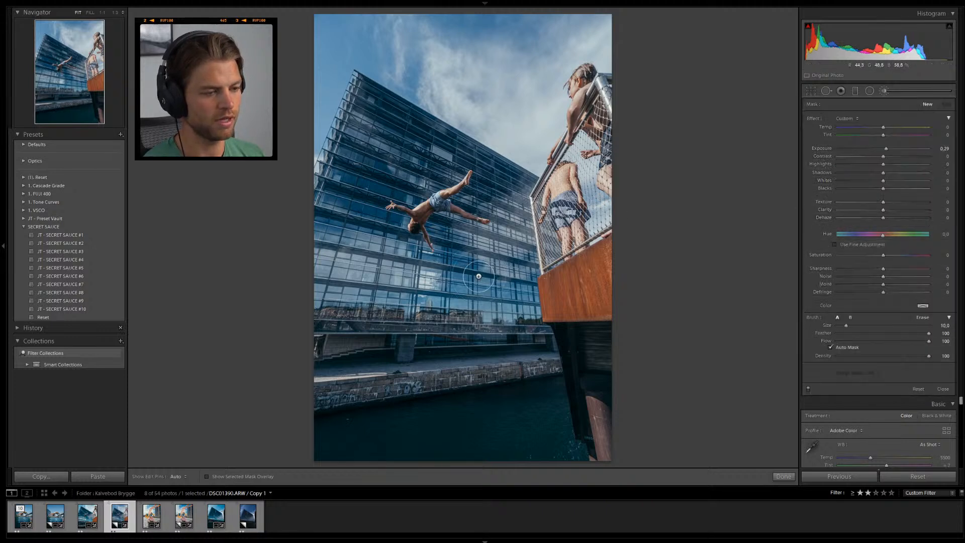
double_click(814, 118)
drag(883, 210, 897, 209)
click(889, 157)
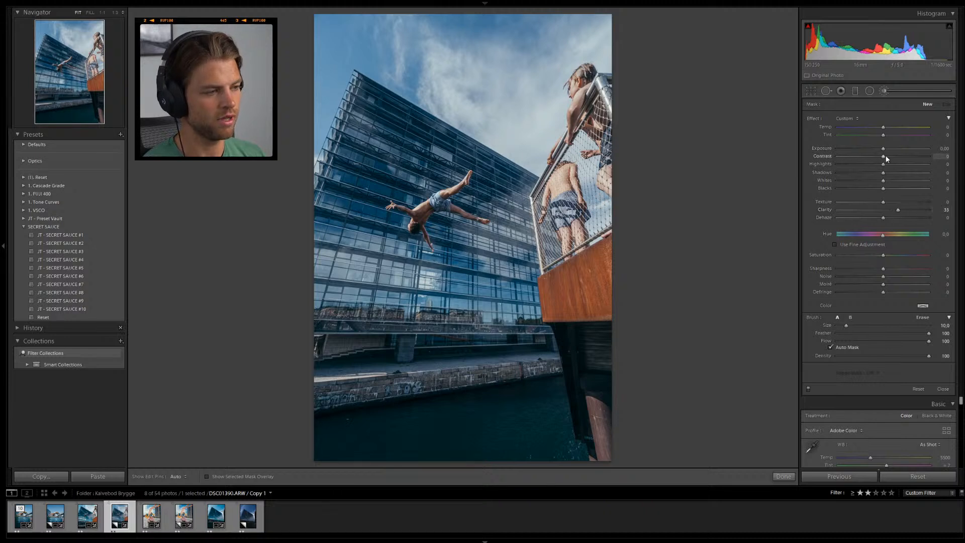
click(876, 164)
click(880, 189)
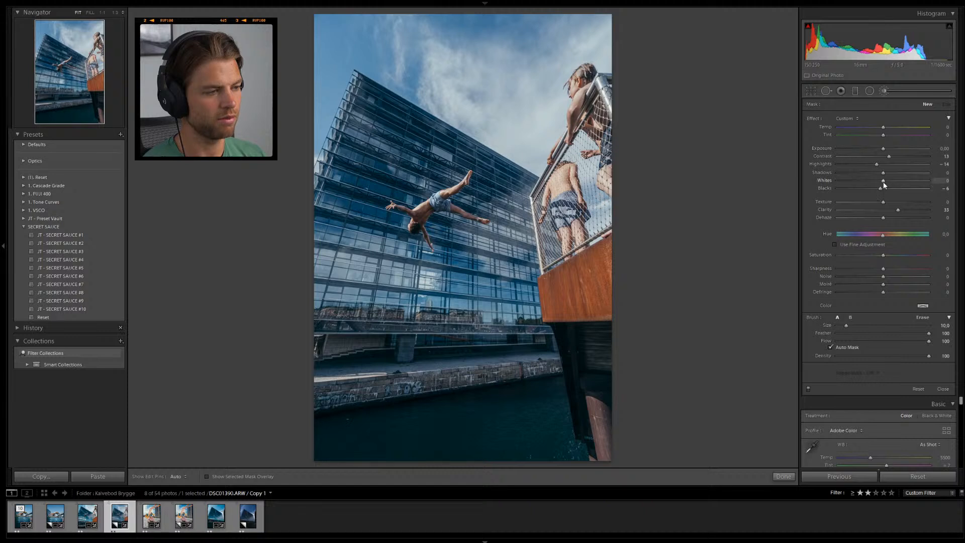
drag(883, 173, 891, 173)
Paint the adjustment over the glass facade and the water at brush size 11, and check the coverage with the mask overlay
key(h)
key(bracketright)
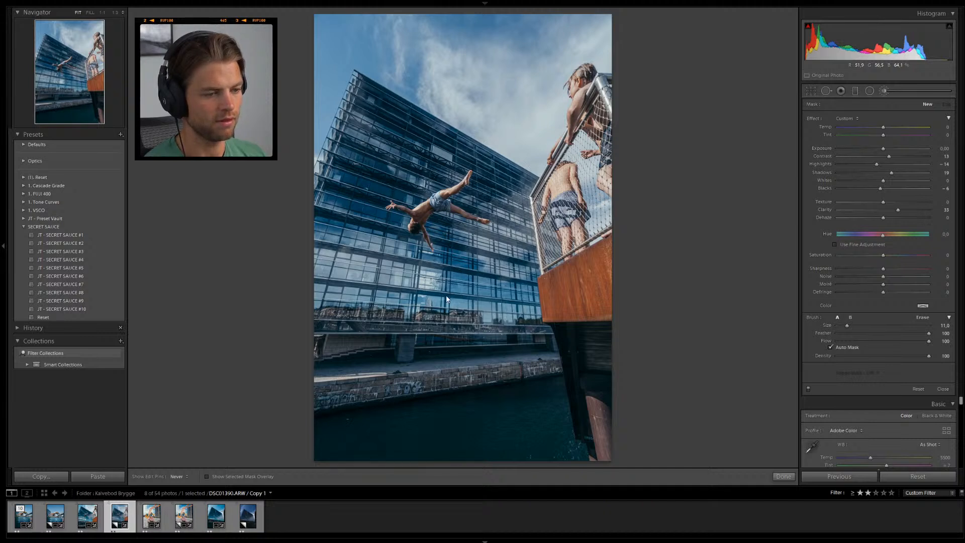
drag(516, 470, 405, 463)
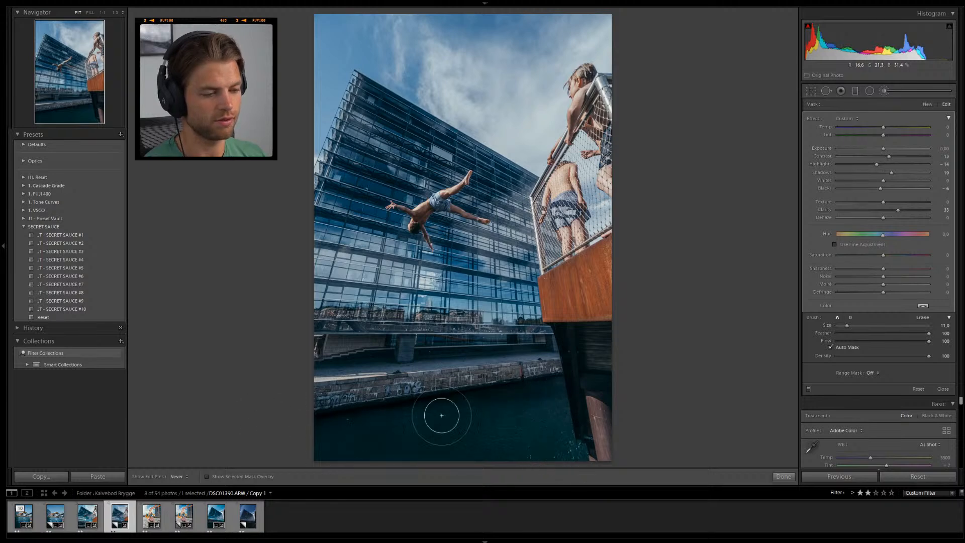
key(o)
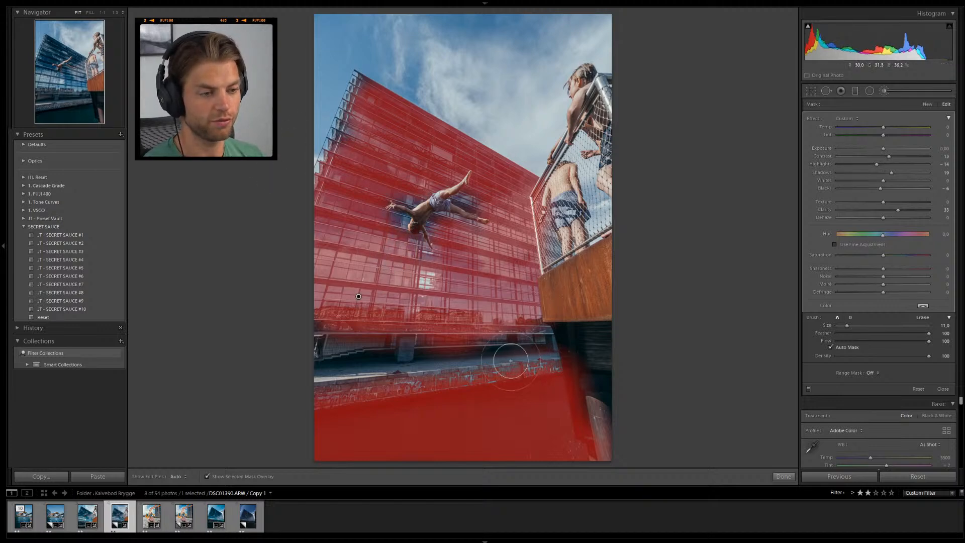
key(o)
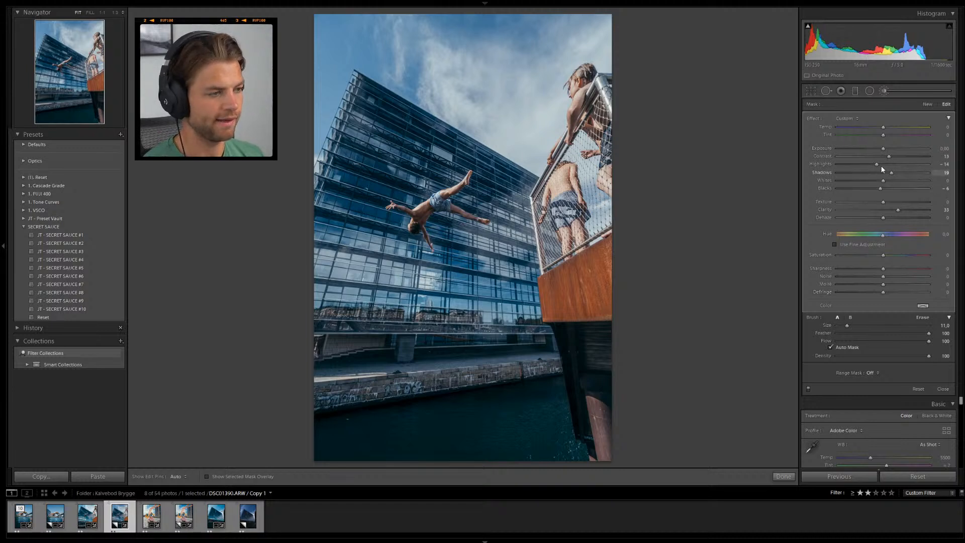
Refine the brushed area with Exposure 0.16, Texture 17, Dehaze −1, Shadows 79, Whites 6 and Blacks −10
drag(884, 150, 884, 149)
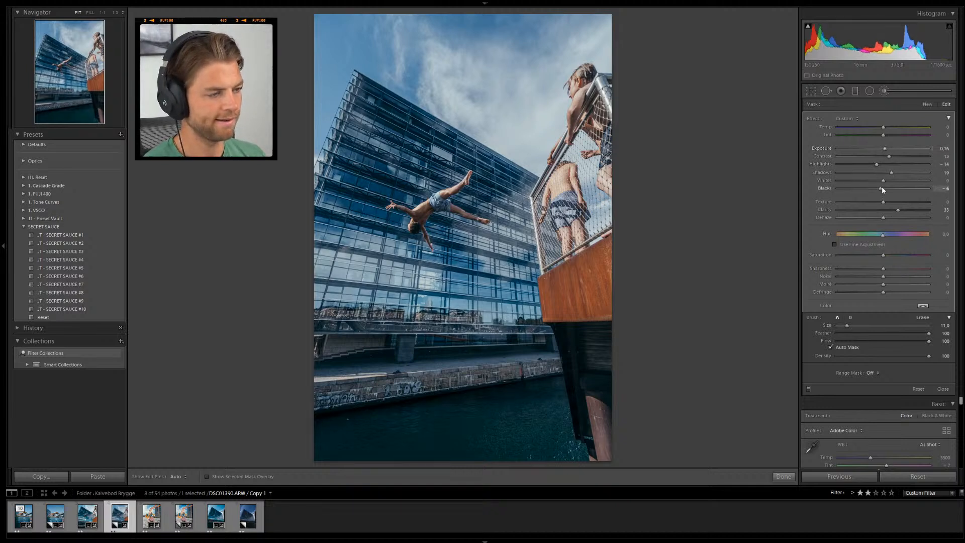
drag(884, 202, 882, 220)
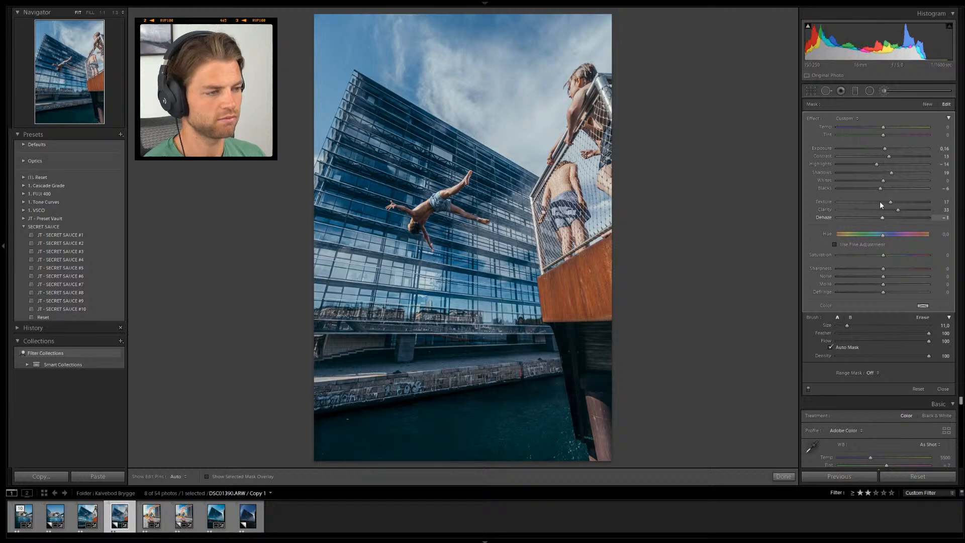
drag(887, 172, 918, 173)
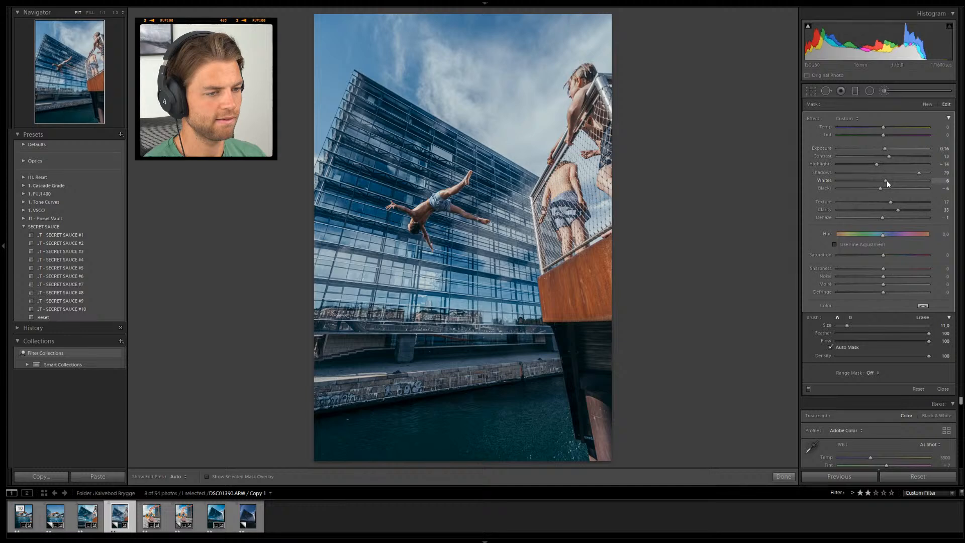
drag(880, 188, 879, 187)
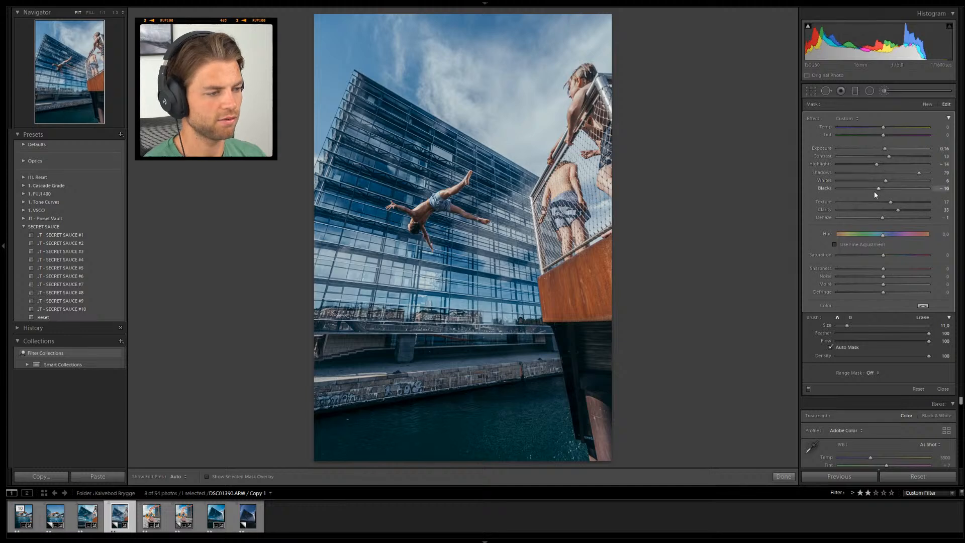
Compare the photo with and without the brush adjustment, finish brushing, and examine the diver, facade and quay up close
click(808, 389)
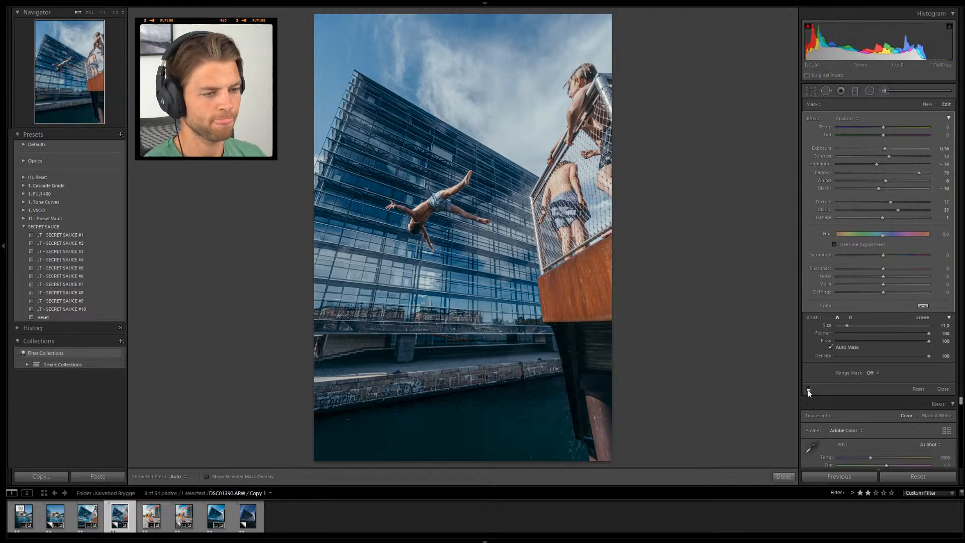
click(807, 391)
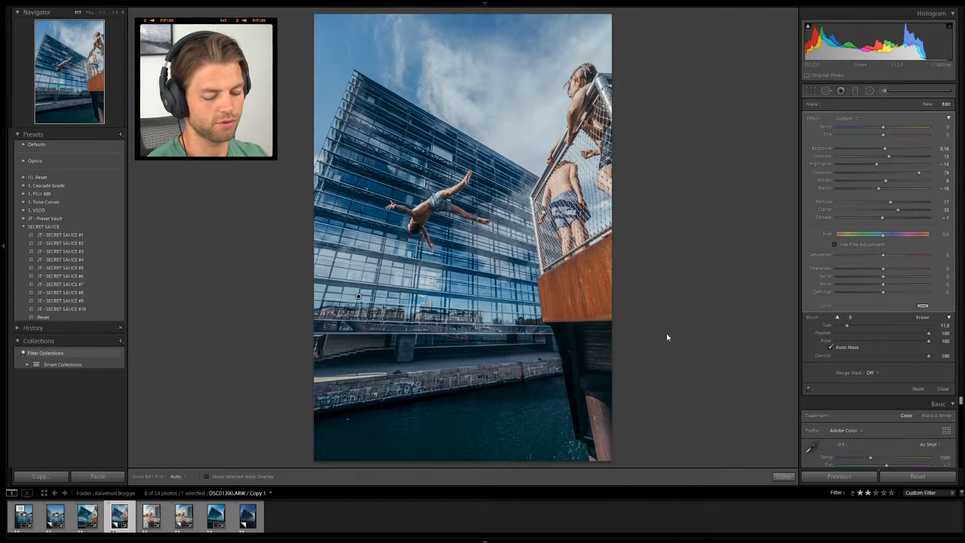
click(783, 476)
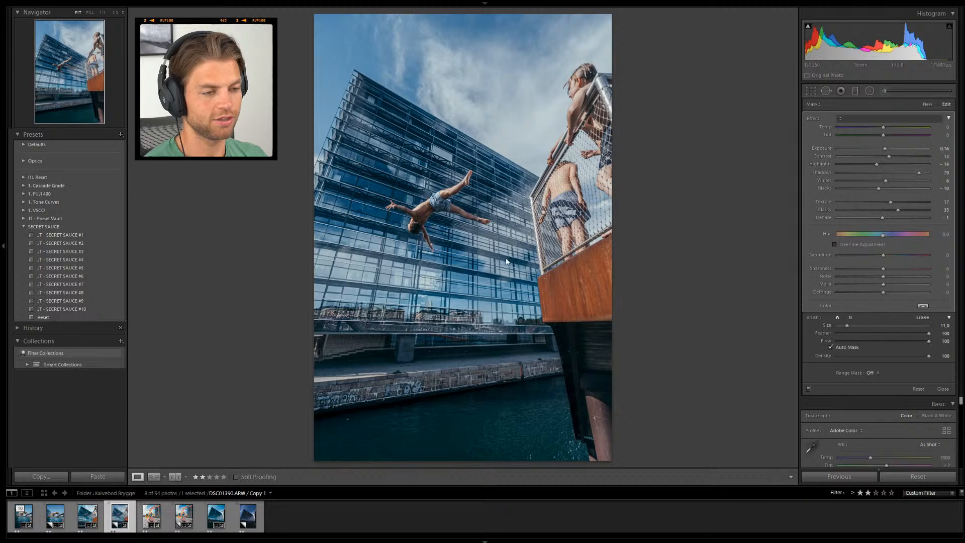
click(476, 205)
drag(475, 259, 499, 179)
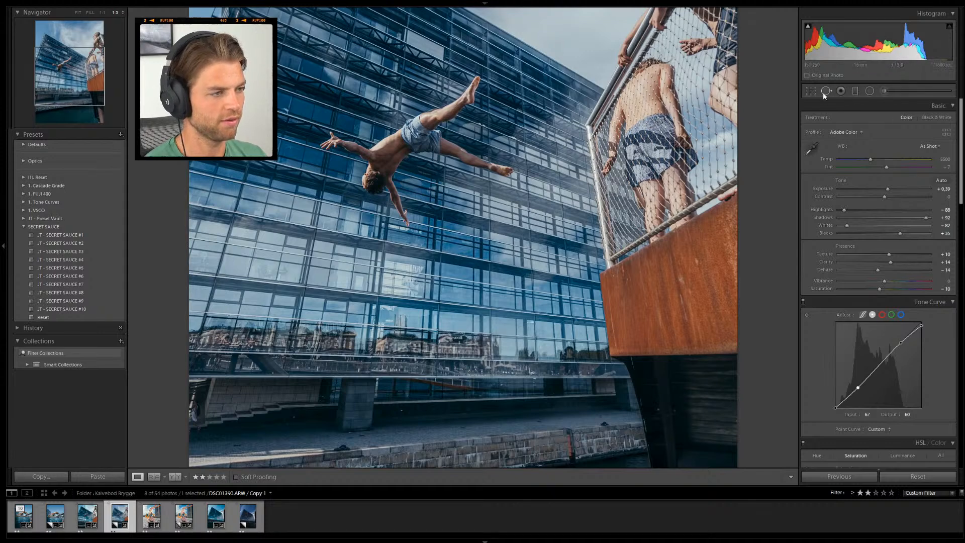
click(870, 91)
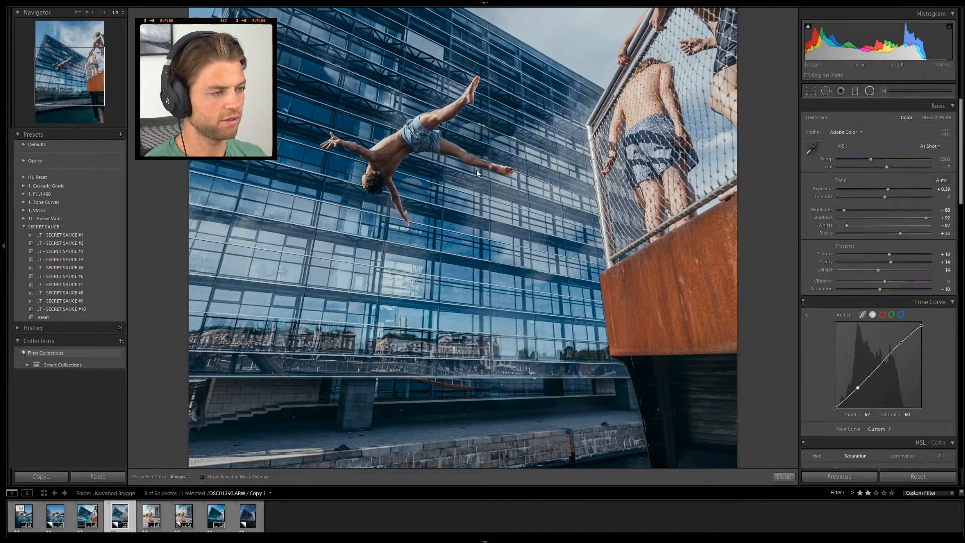
mouse_move(461, 109)
mouse_down()
mouse_move(395, 165)
mouse_move(437, 186)
mouse_move(425, 200)
mouse_move(402, 208)
mouse_move(369, 189)
mouse_up()
drag(448, 137, 382, 189)
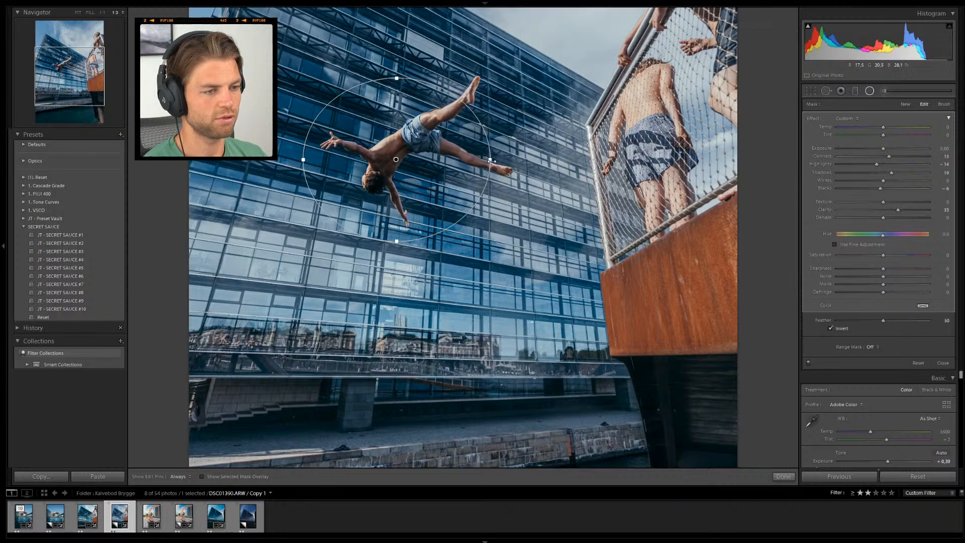
mouse_move(515, 160)
mouse_down()
mouse_move(535, 162)
mouse_move(528, 131)
mouse_up()
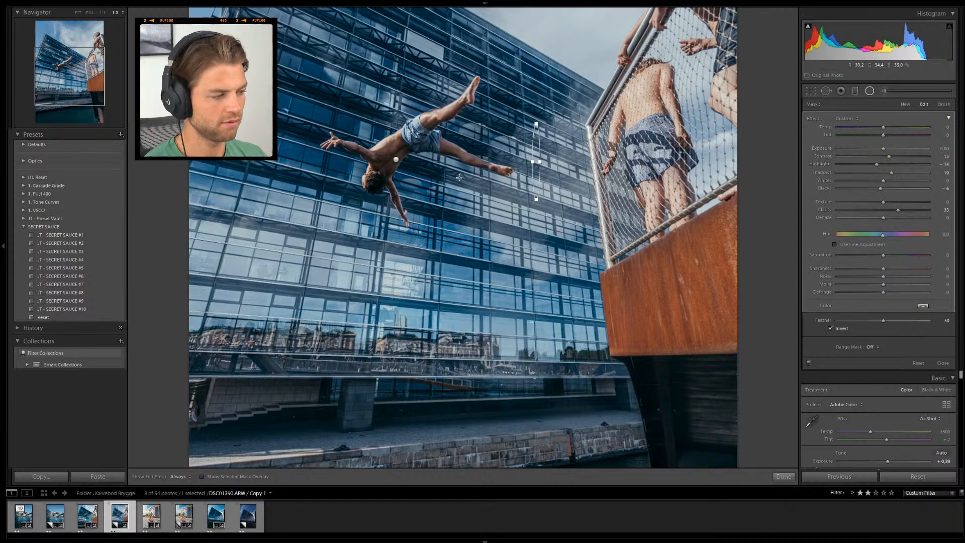
key(Delete)
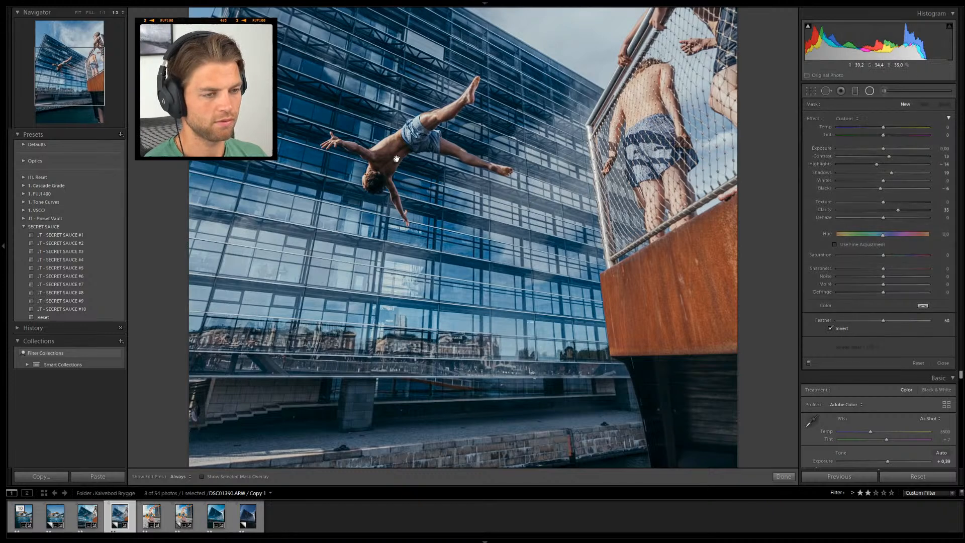
Draw a tilted elliptical radial filter around the diver, invert it to affect the surroundings, and set its feather to 30
drag(397, 160, 393, 188)
drag(539, 142, 528, 121)
drag(438, 159, 466, 150)
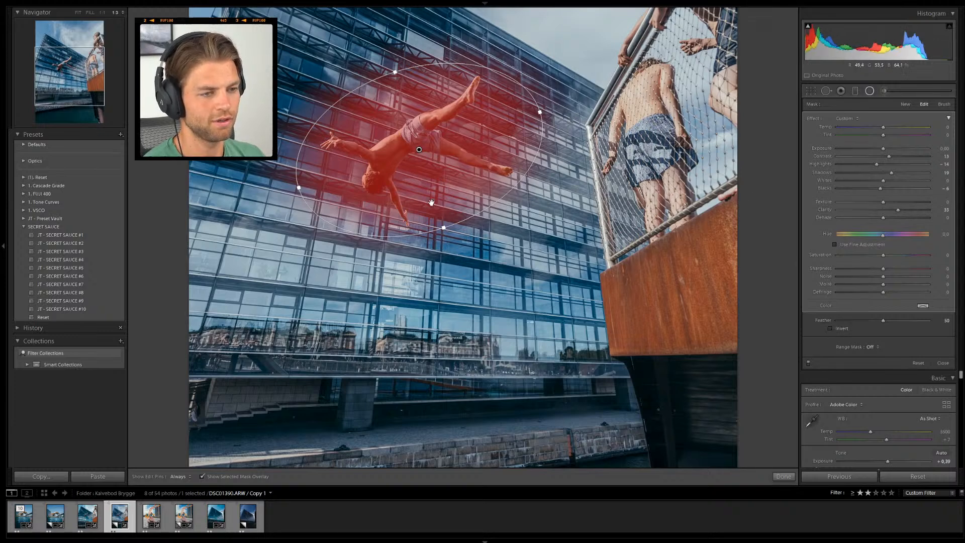
key(apostrophe)
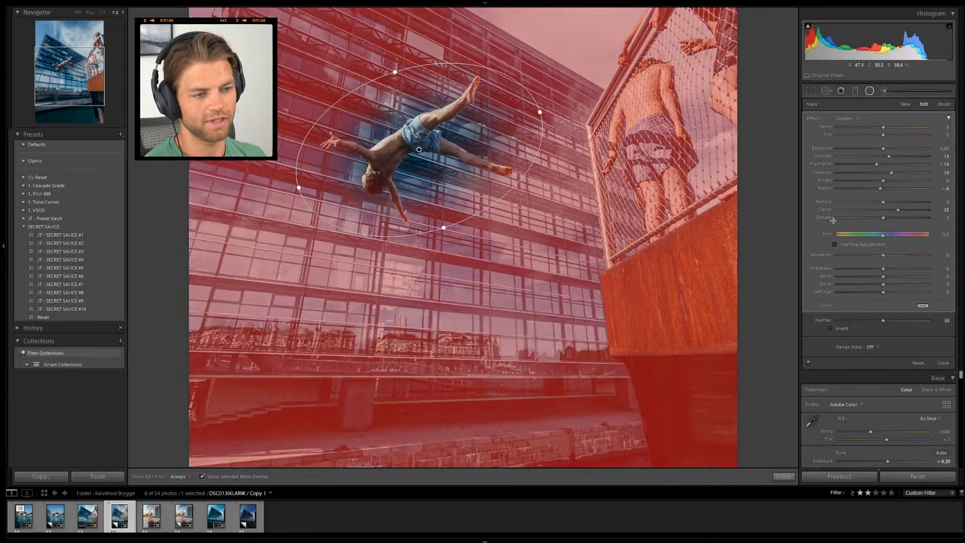
drag(883, 320, 871, 321)
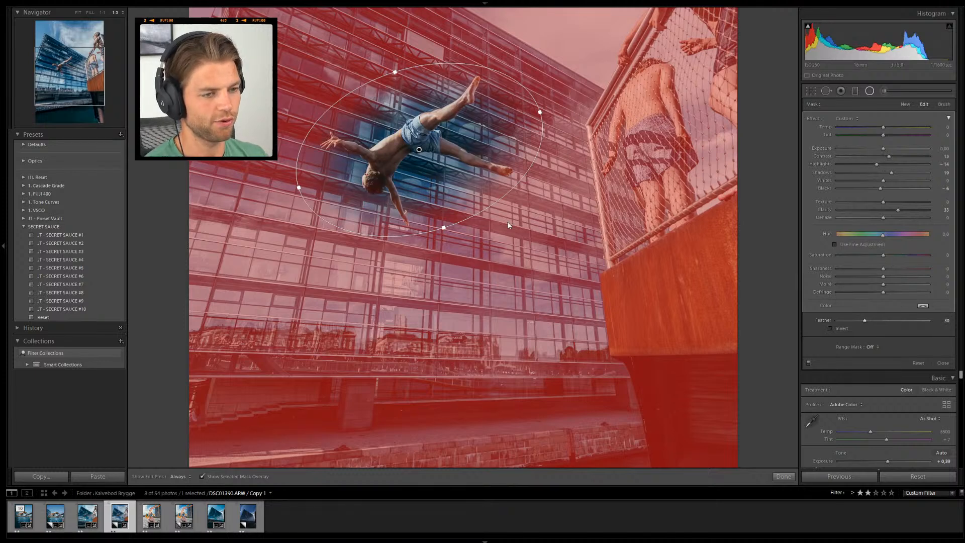
click(783, 476)
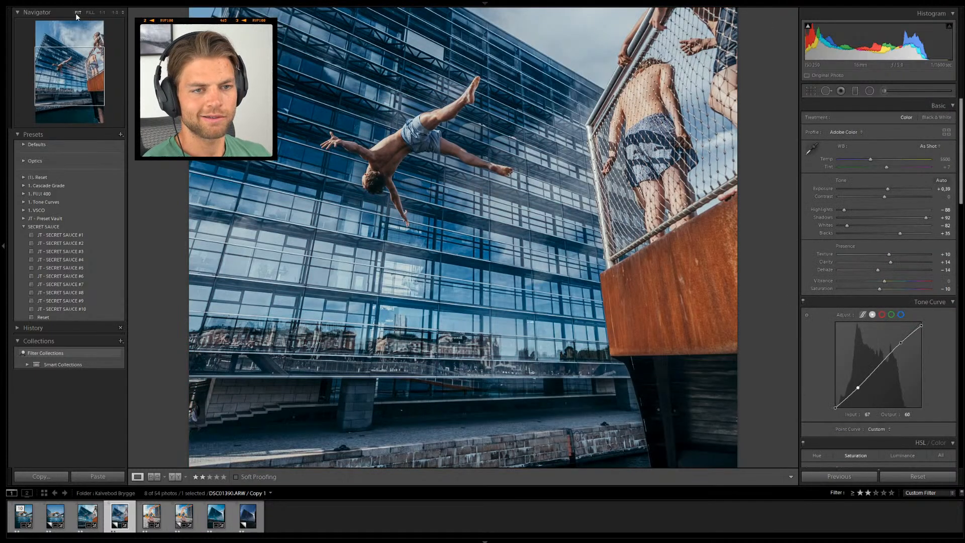
Show the whole photo and reselect the diver's radial filter with its mask overlay hidden
click(77, 13)
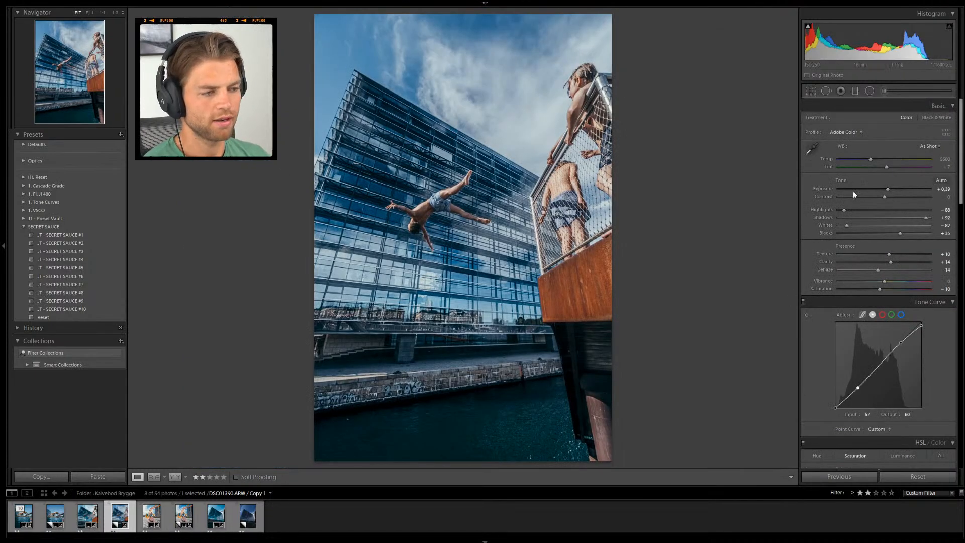
click(871, 91)
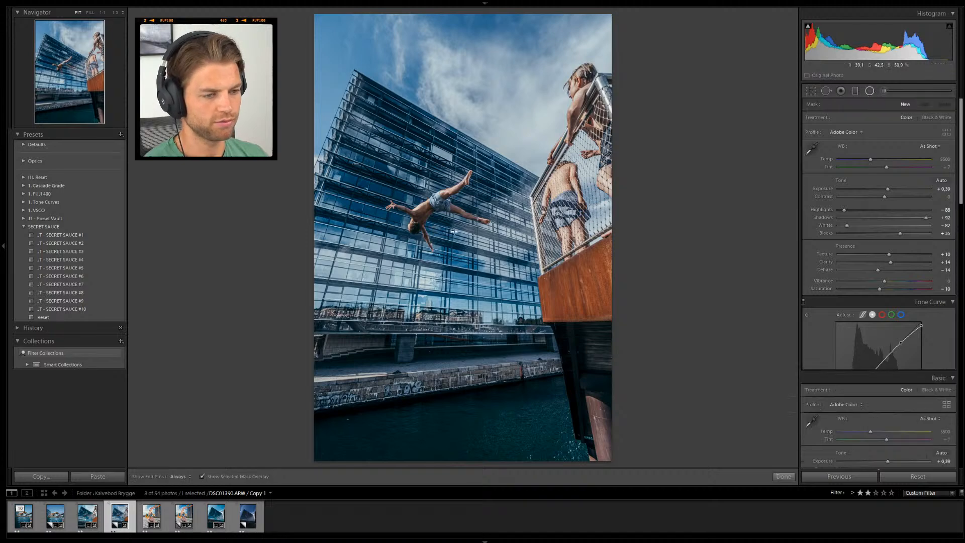
click(438, 210)
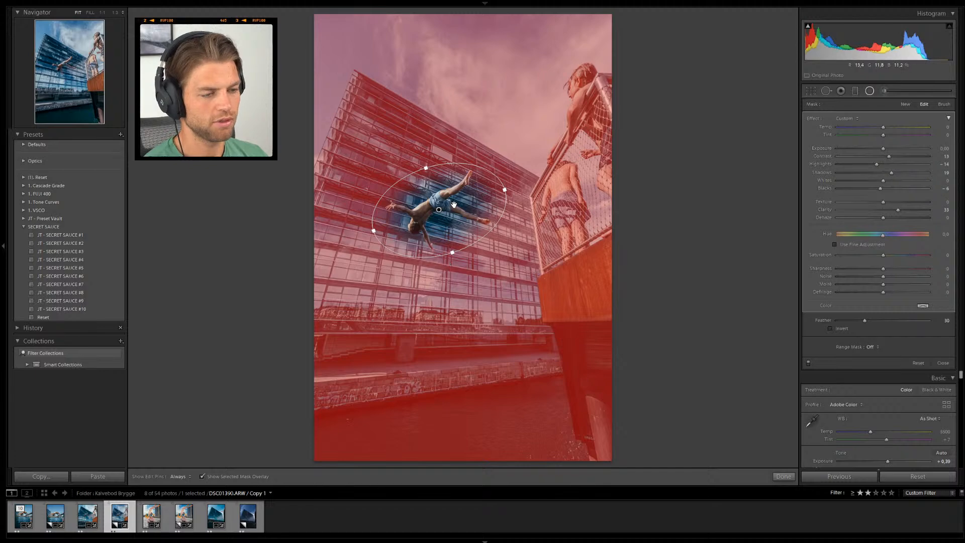
key(o)
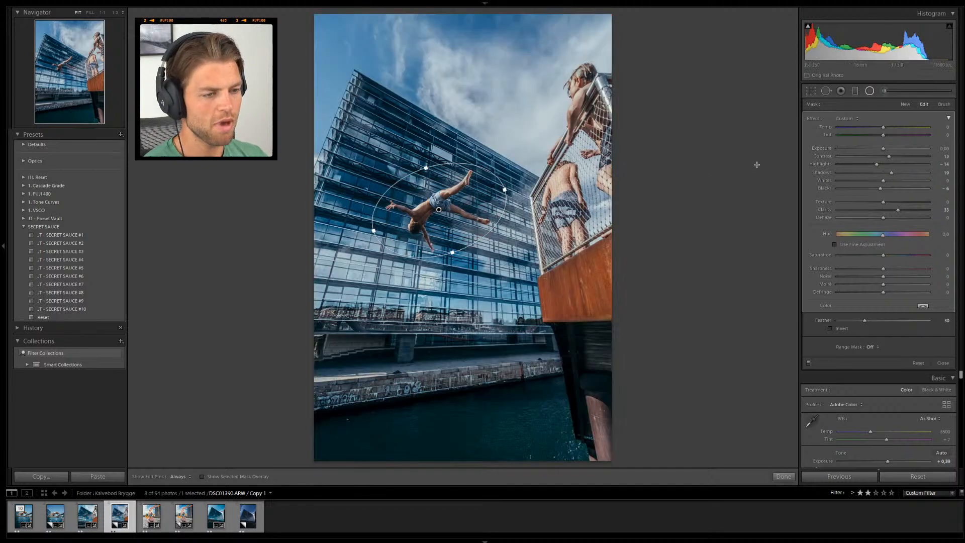
Try zeroed filter settings around the diver with Exposure −0.13, Contrast 14, Highlights −21, Sharpness 12 and Dehaze 14
double_click(812, 116)
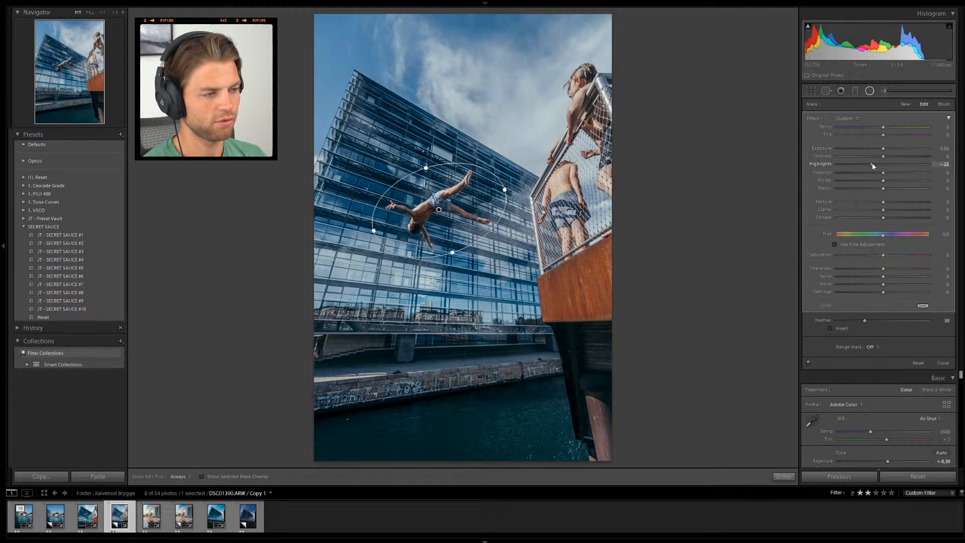
drag(883, 155, 882, 148)
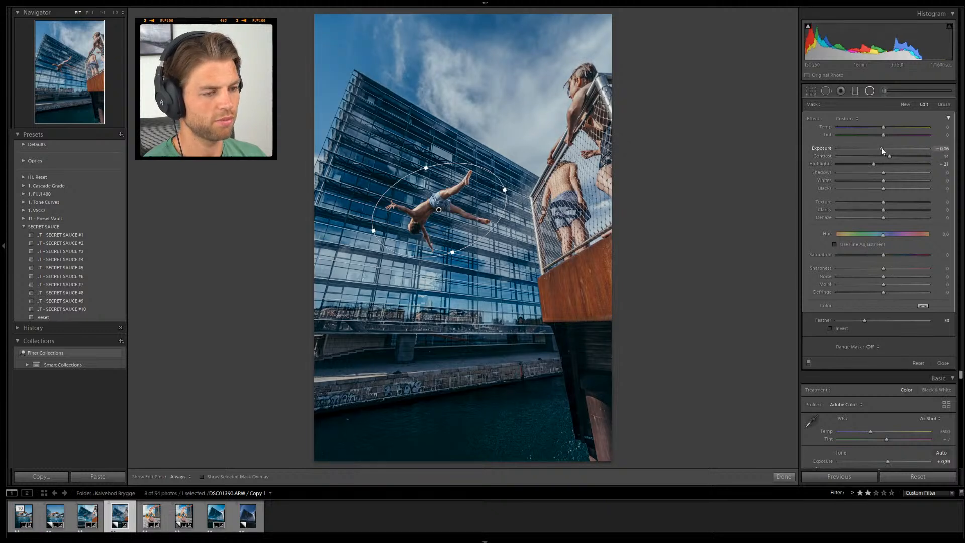
drag(881, 148, 882, 148)
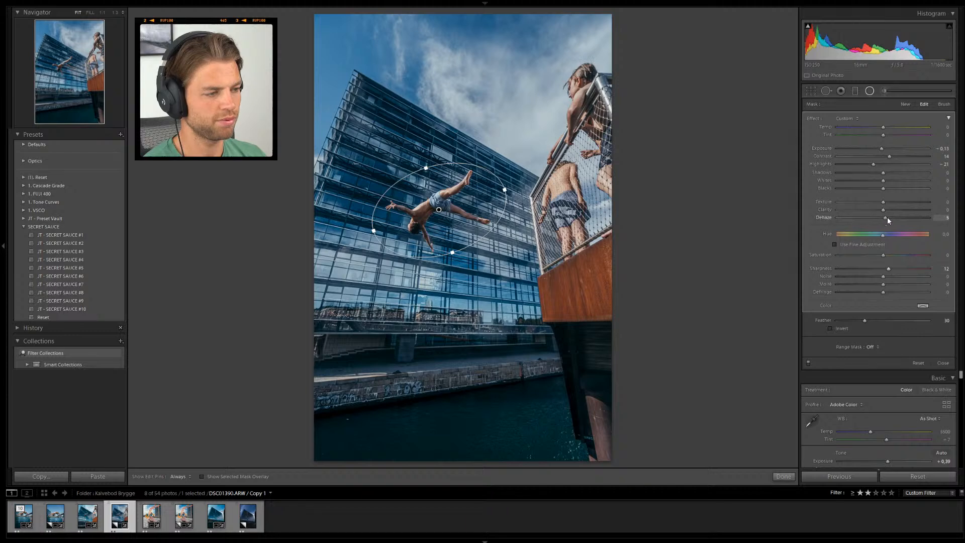
drag(883, 217, 887, 217)
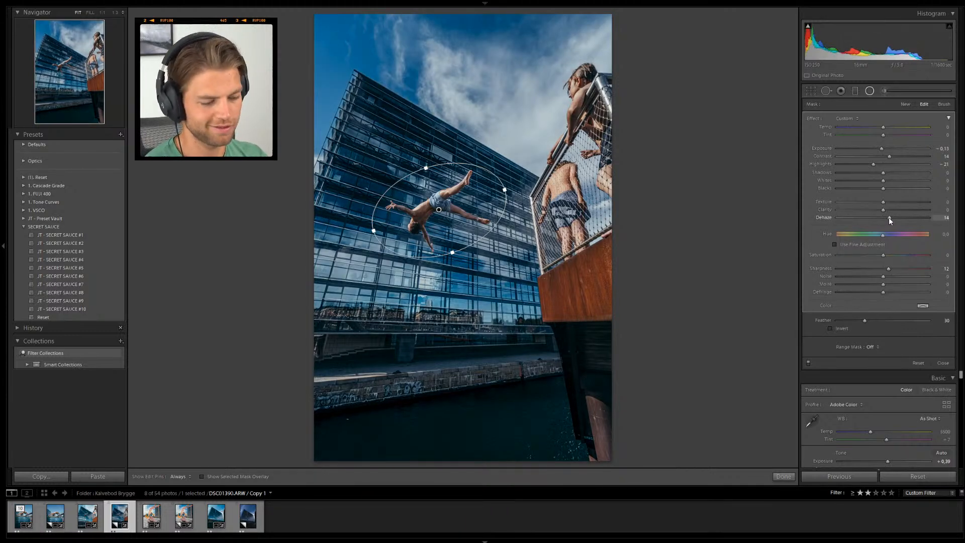
Invert the radial filter onto the diver, zero its settings, and apply Exposure 0.23, Shadows 17 and a slight Clarity increase
key(ctrl+z)
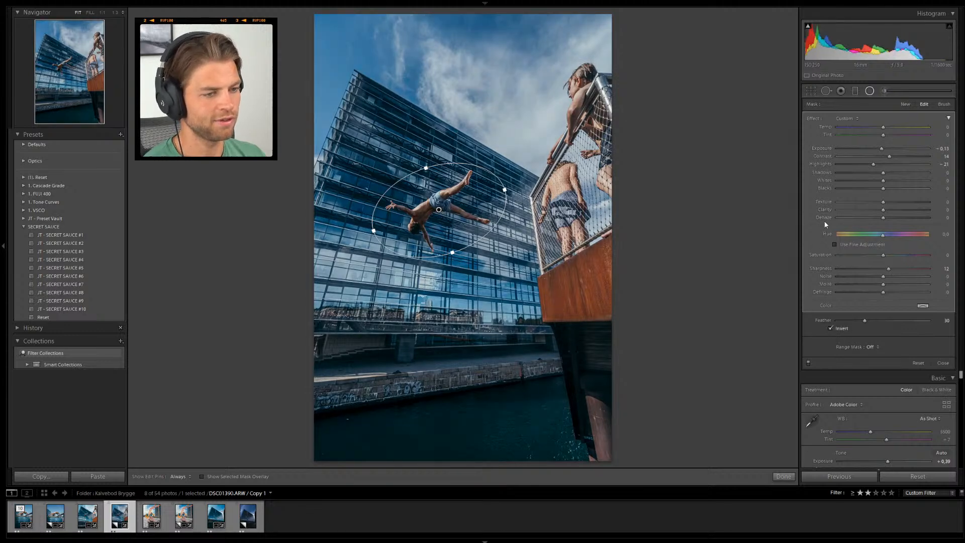
double_click(815, 118)
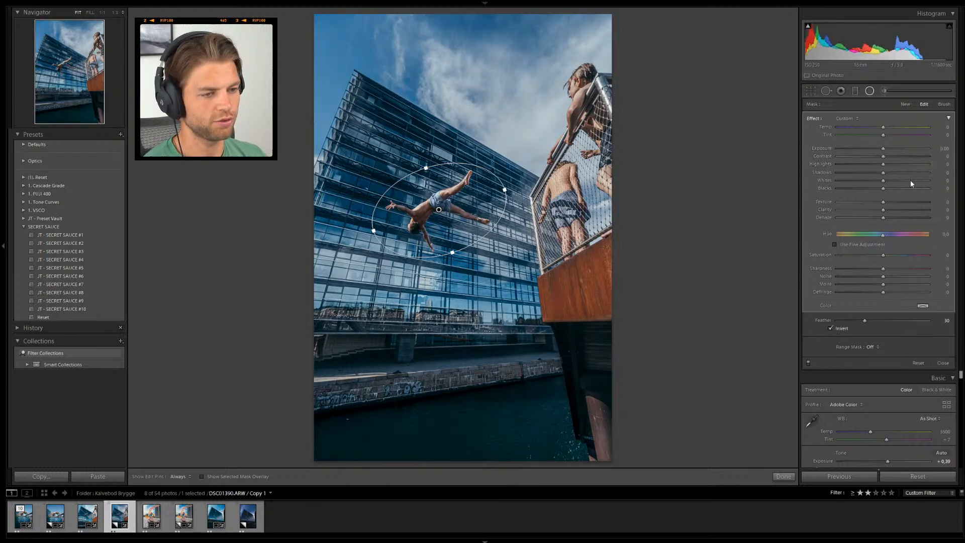
drag(883, 149, 889, 149)
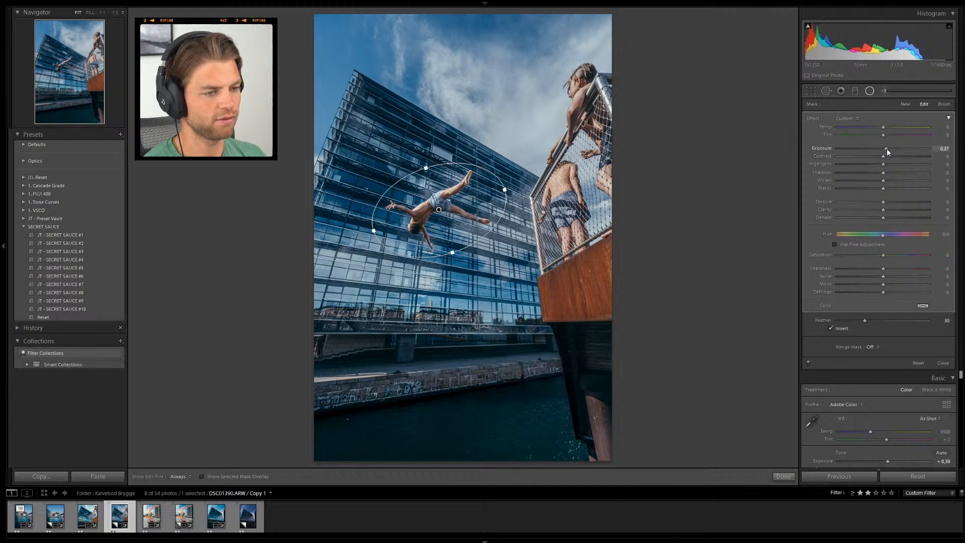
drag(883, 173, 892, 173)
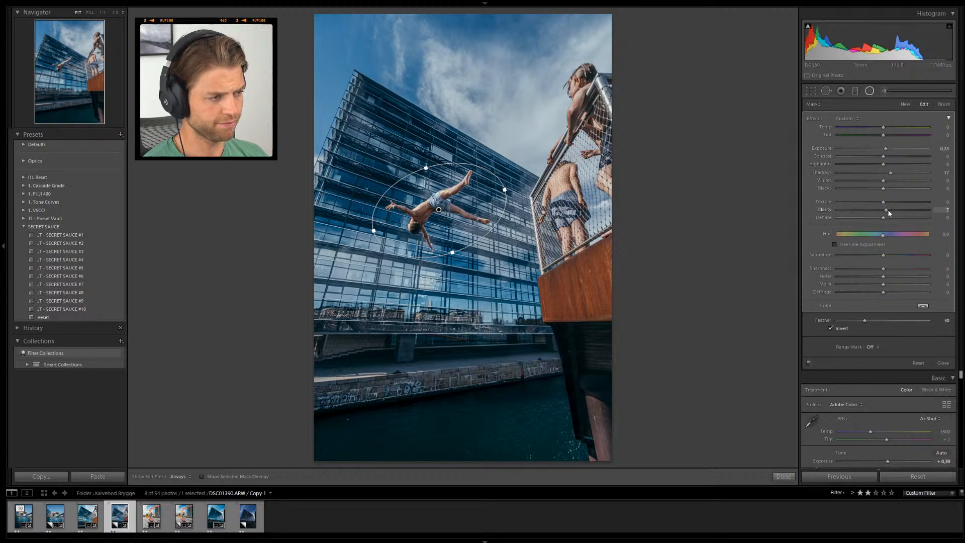
drag(888, 209, 891, 209)
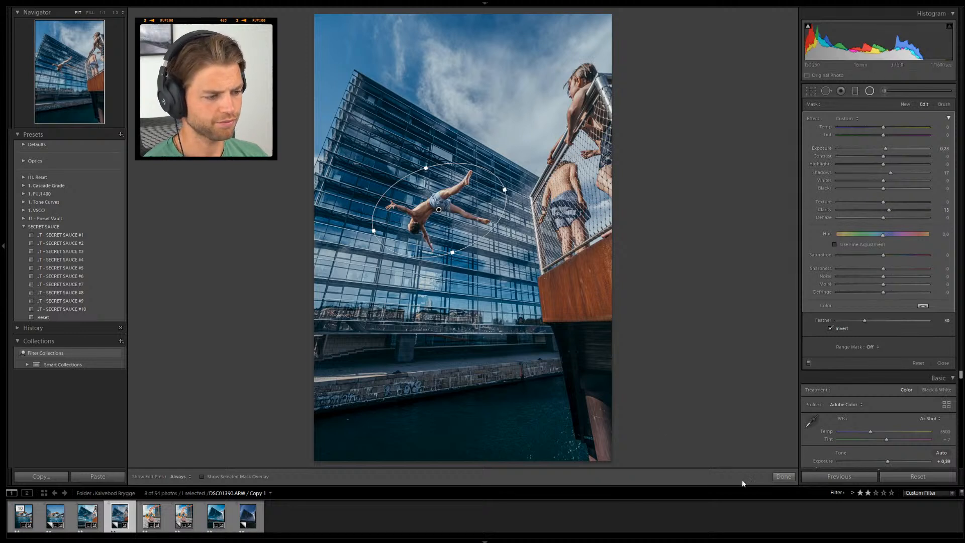
click(780, 476)
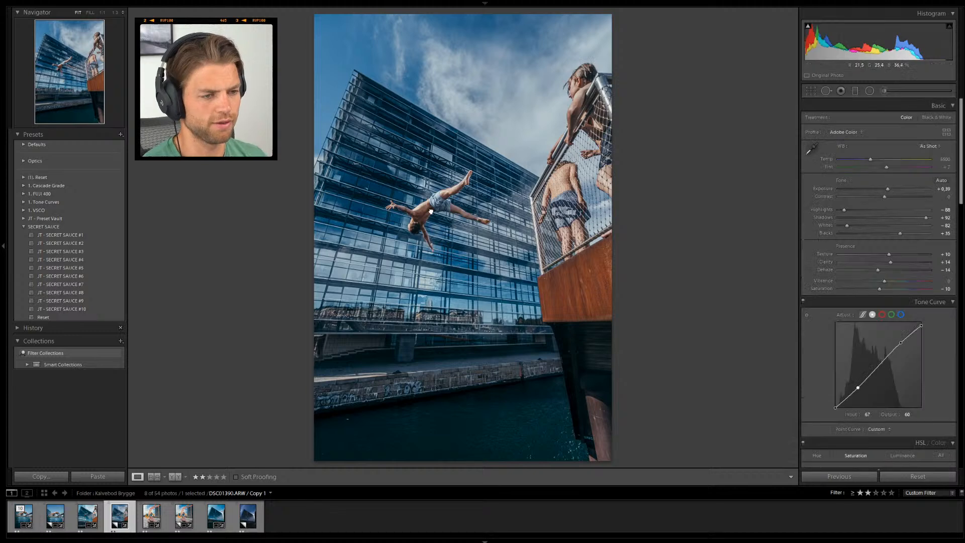
Inspect the diver up close, and set the photo's blue saturation to −10
click(452, 230)
drag(453, 230, 451, 209)
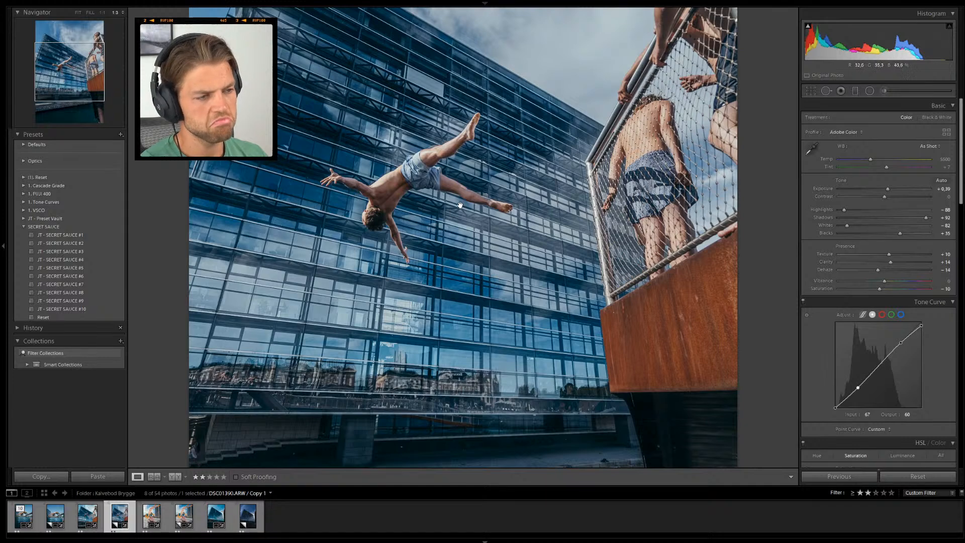
click(451, 185)
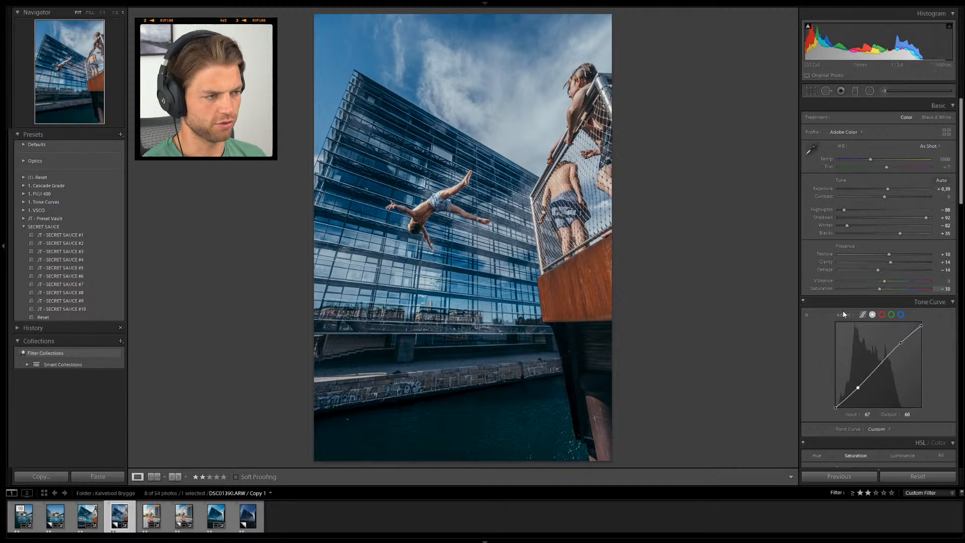
scroll(842, 309, down, 5)
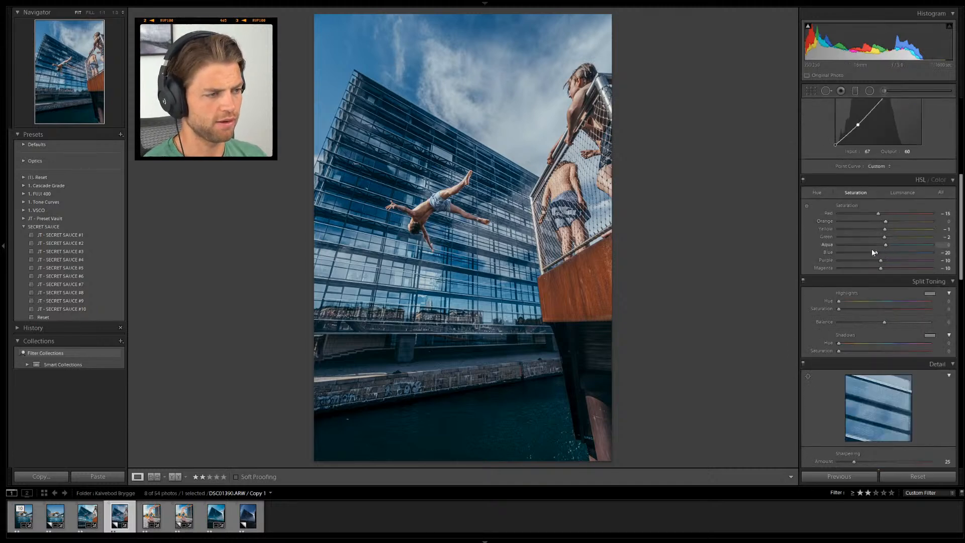
double_click(826, 252)
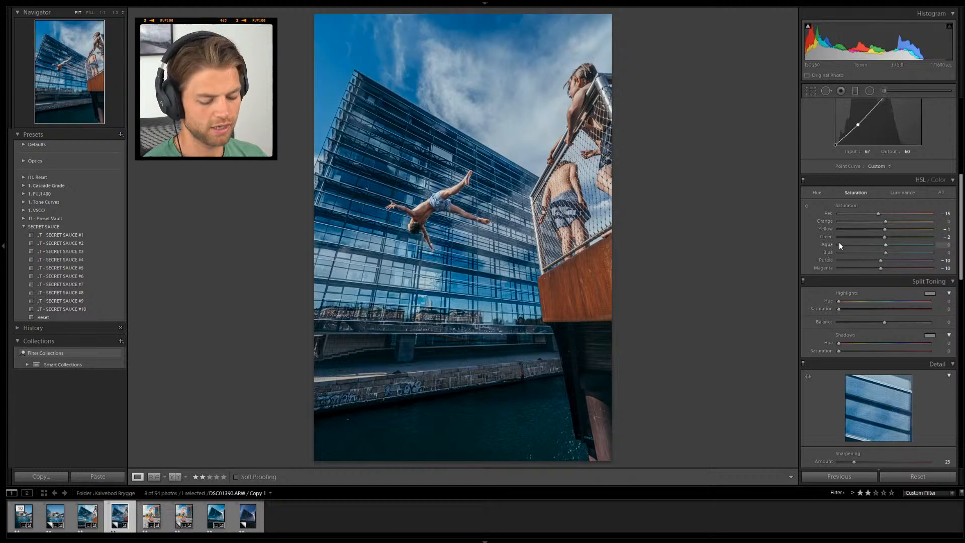
drag(877, 252, 882, 255)
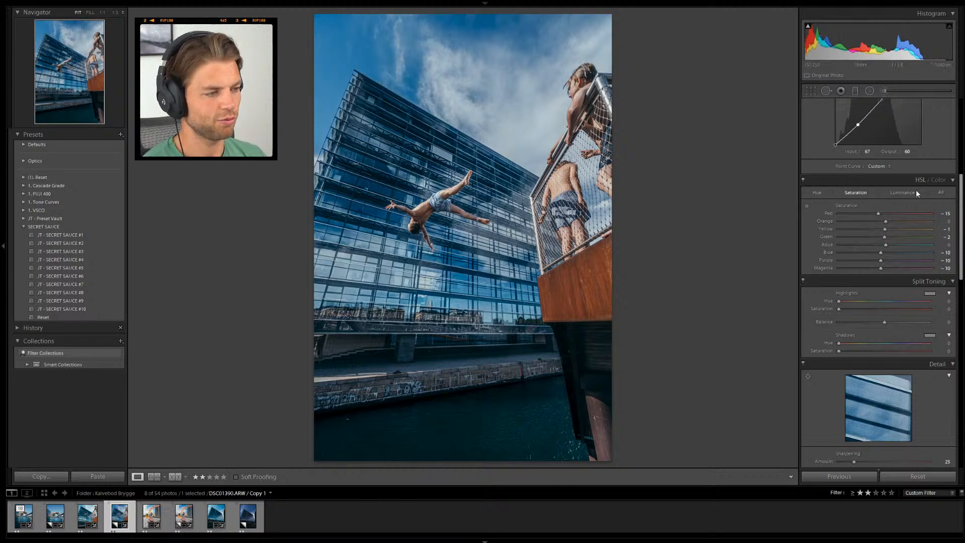
Set the orange hue to −1 and compare the edit with the original photo
click(819, 192)
drag(894, 221, 861, 222)
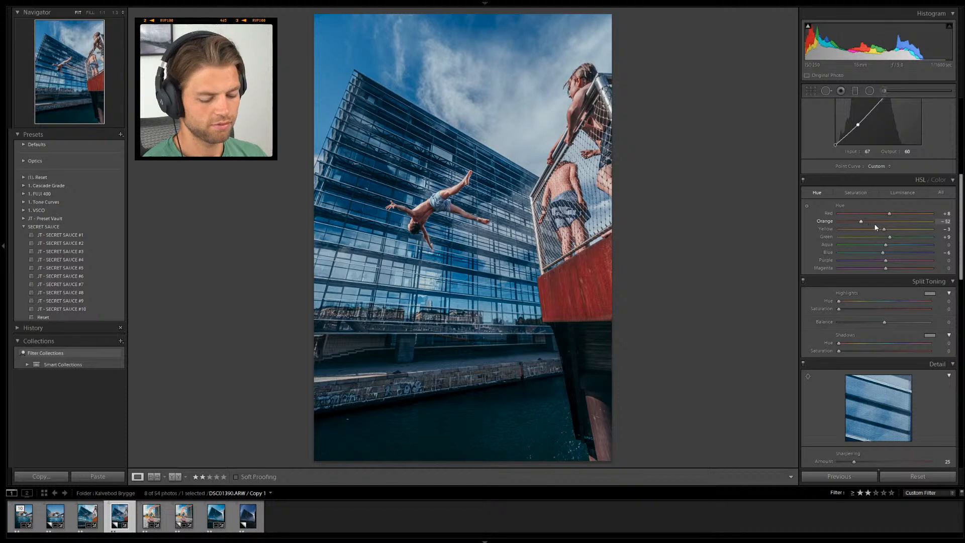
drag(887, 223, 885, 224)
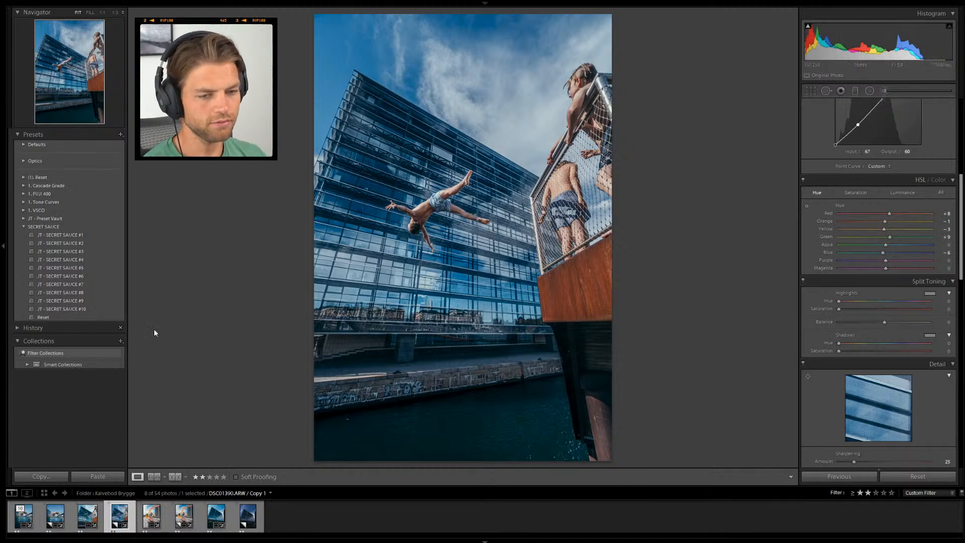
click(116, 318)
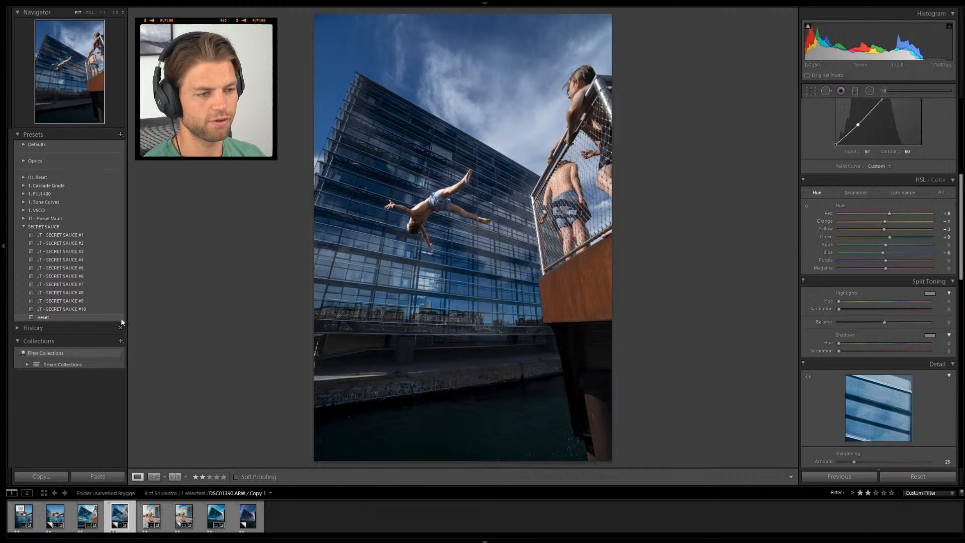
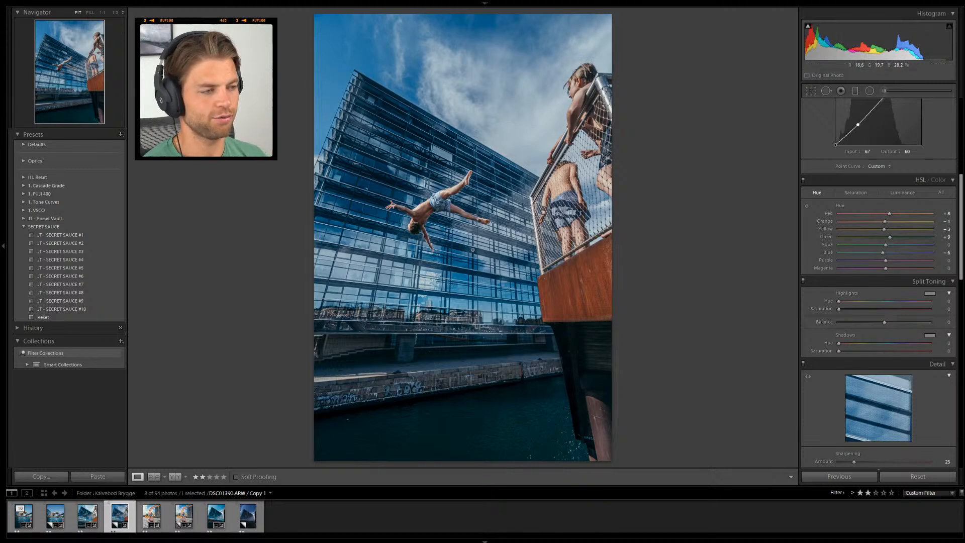
Try a square 1 x 1 crop tightly framed around the diver against the glass facade
key(q)
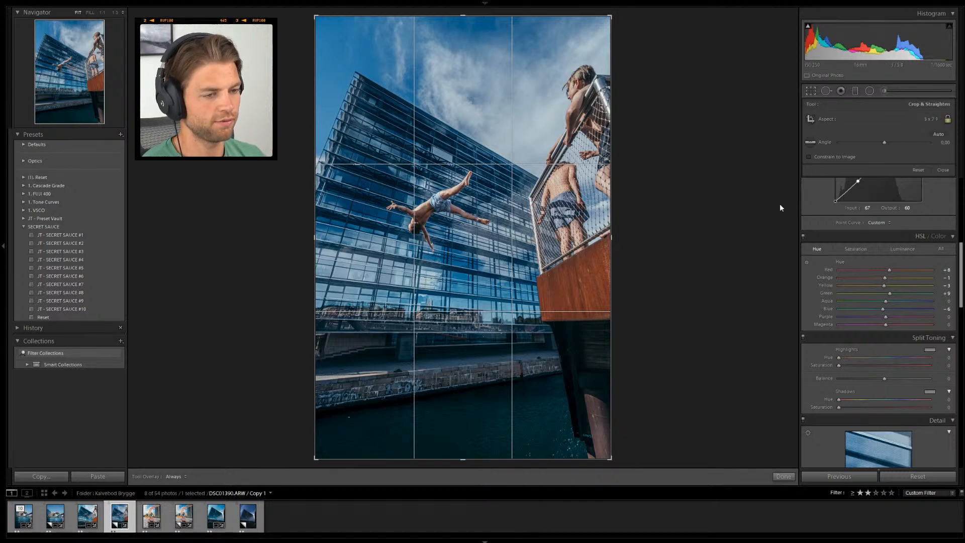
drag(611, 237, 533, 237)
drag(393, 237, 402, 236)
mouse_move(524, 236)
mouse_down()
mouse_move(538, 237)
mouse_move(530, 237)
mouse_up()
drag(458, 242, 430, 243)
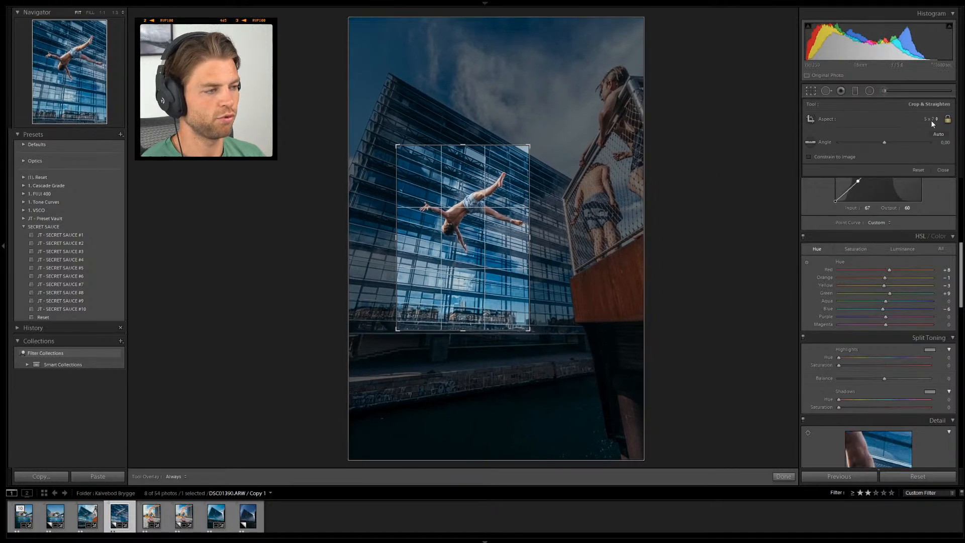
key(ctrl+z)
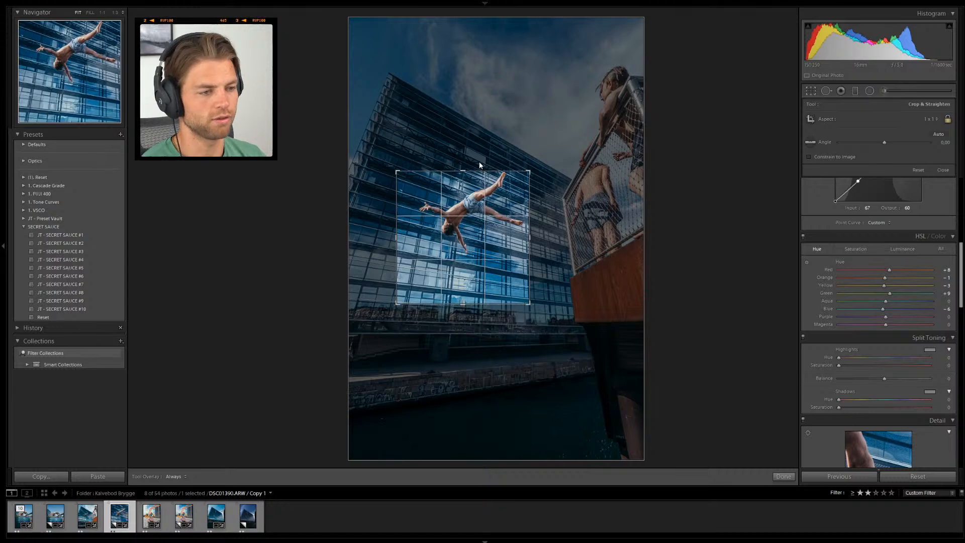
drag(462, 165, 463, 162)
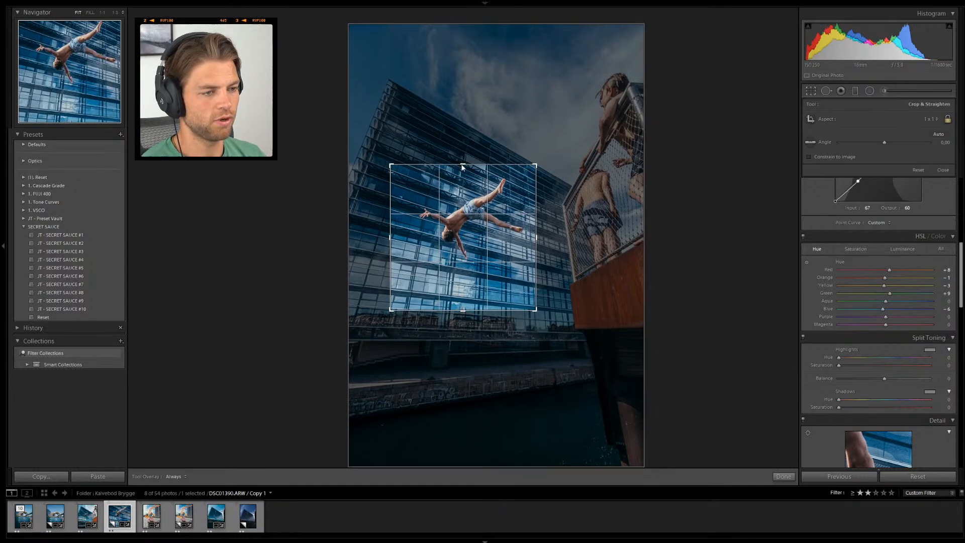
key(Return)
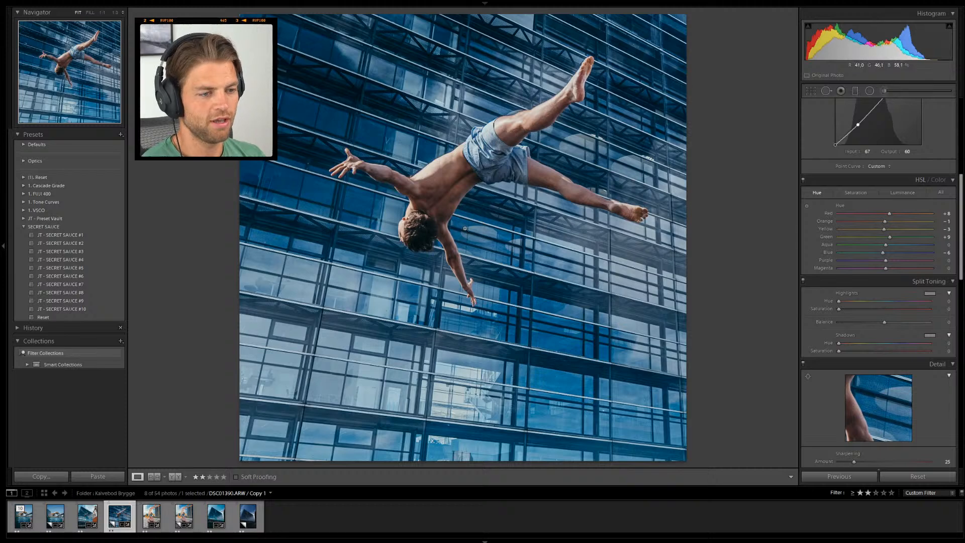
Try a vertical 16 x 9 crop around the diver that includes a strip of sky above the building
key(r)
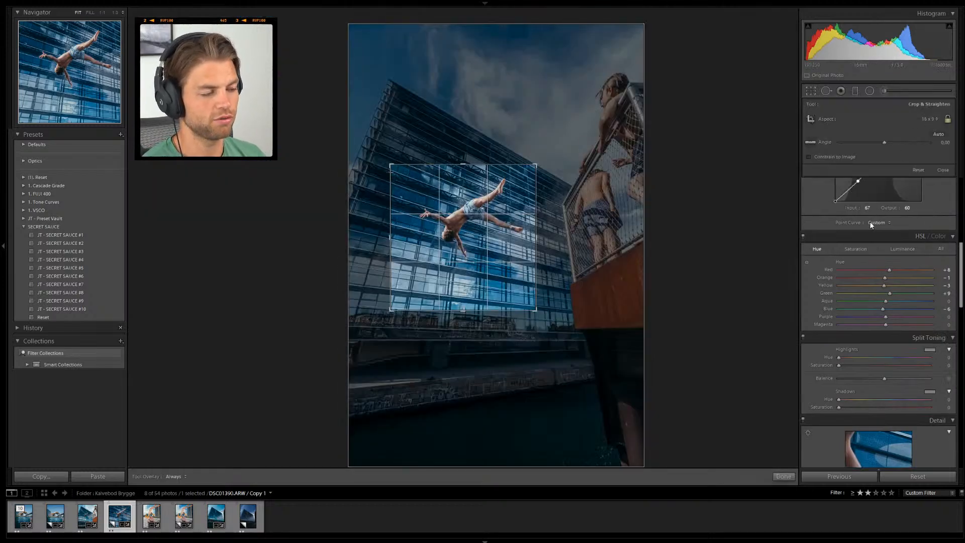
drag(465, 162, 466, 136)
drag(465, 335, 465, 345)
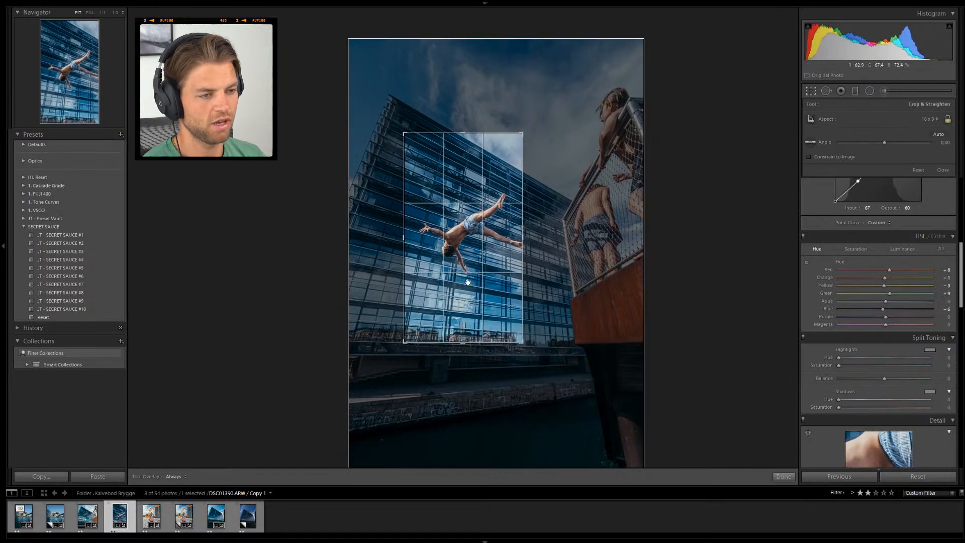
drag(522, 133, 541, 117)
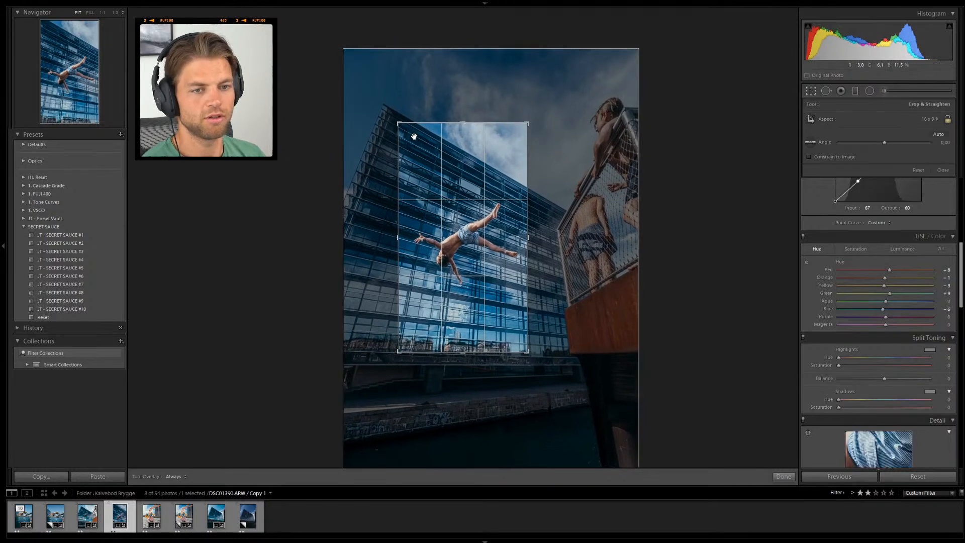
drag(399, 123, 405, 128)
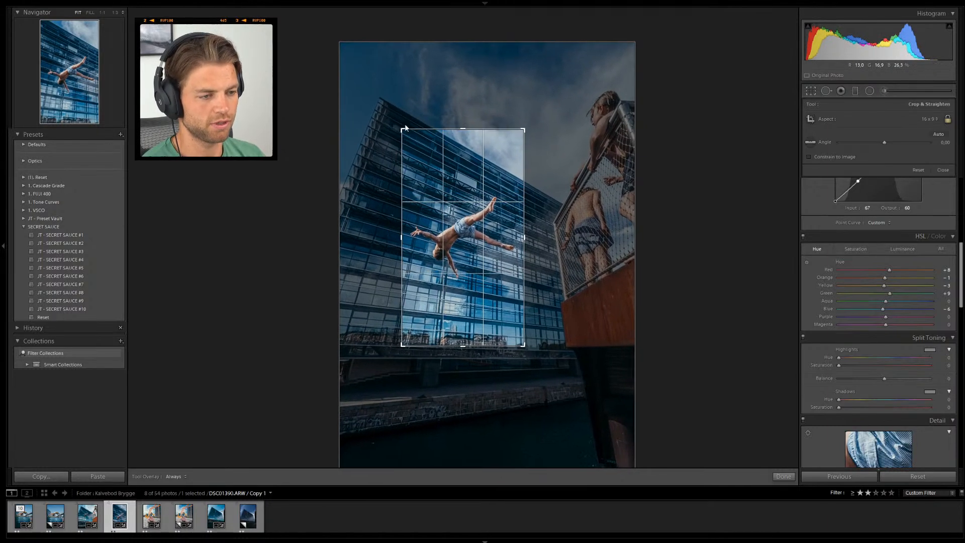
key(Return)
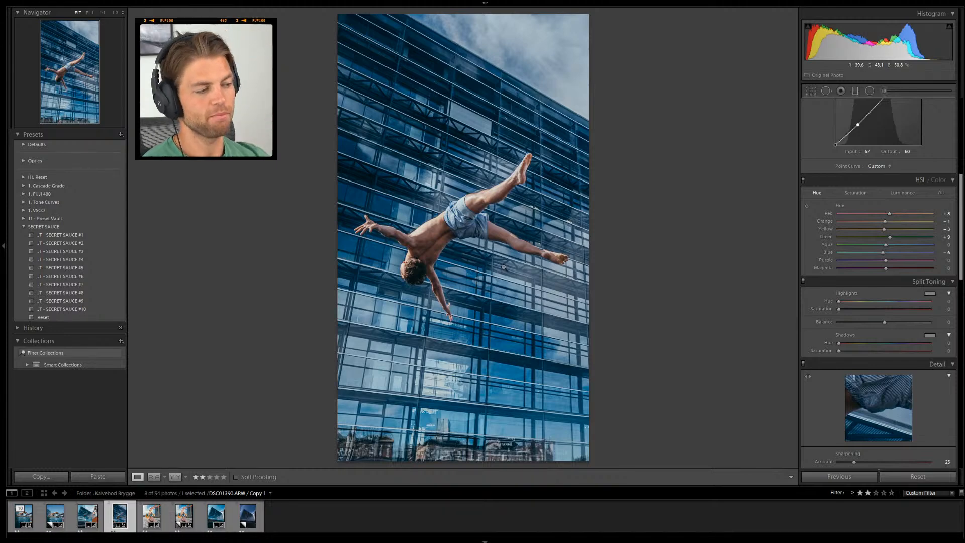
Check the vertical crop's framing and straighten the photo to an angle of −1.40
key(r)
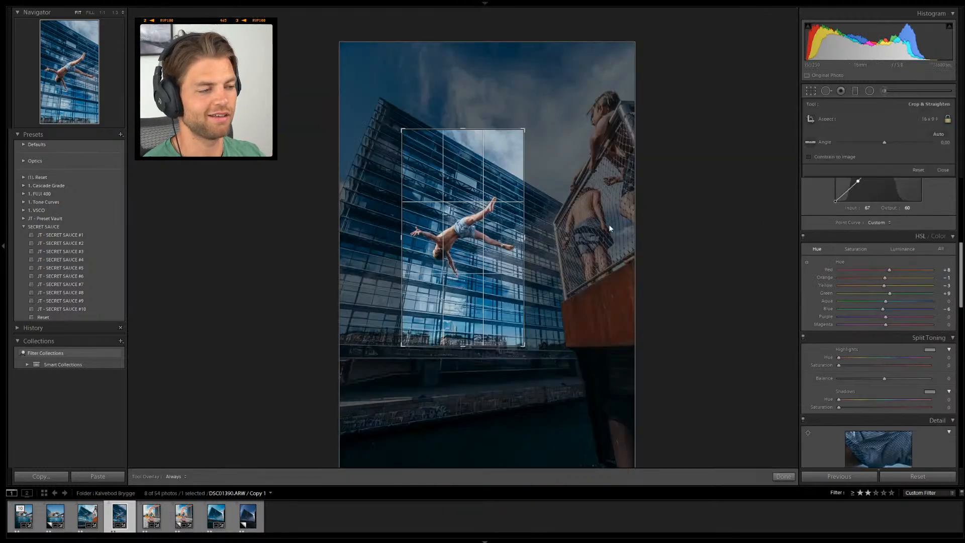
key(r)
key(r)
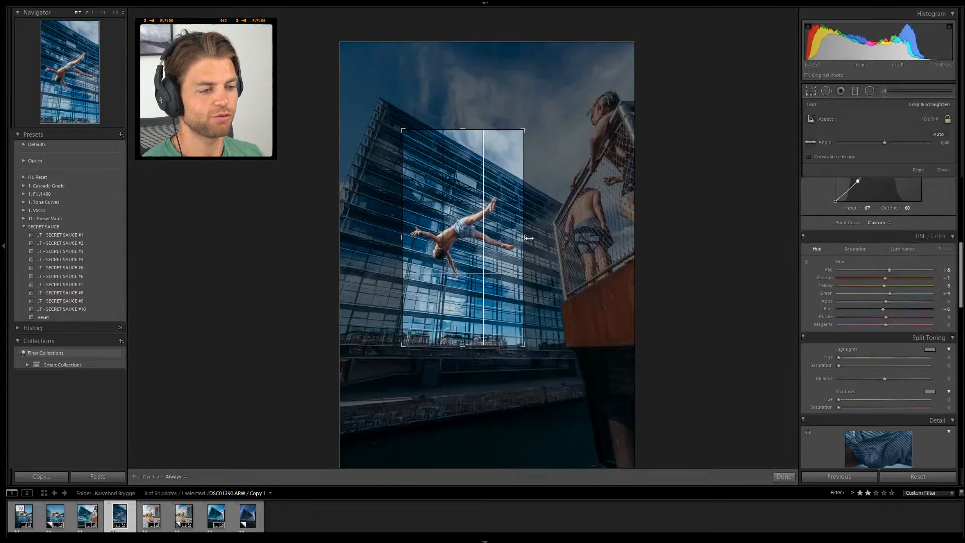
key(r)
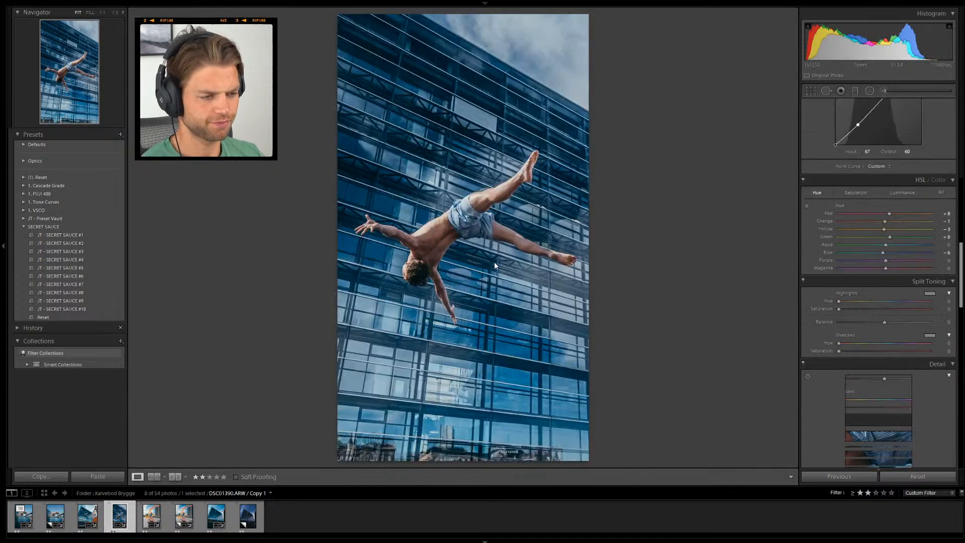
key(r)
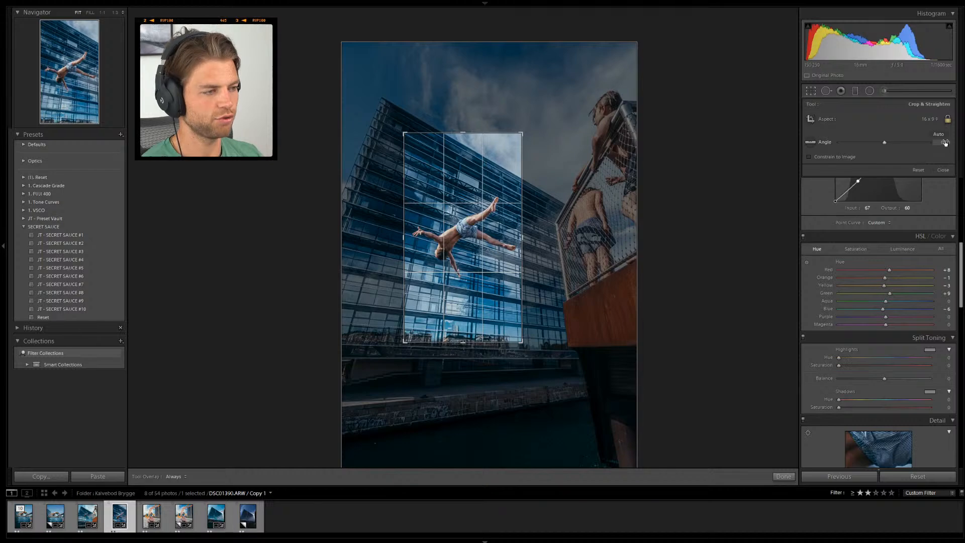
drag(572, 209, 572, 207)
key(r)
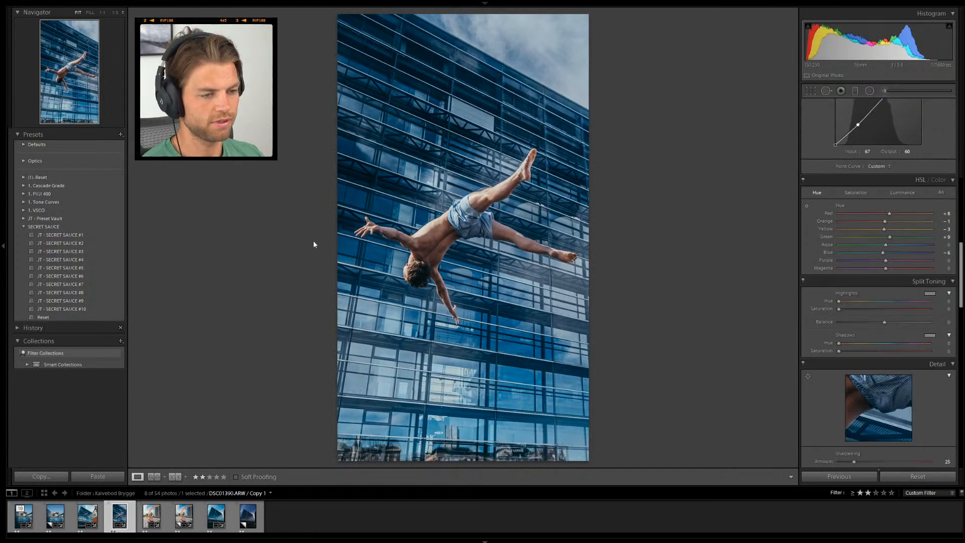
Try resizing the straightened vertical 16 x 9 crop to balance the diver with the sky and facade
key(r)
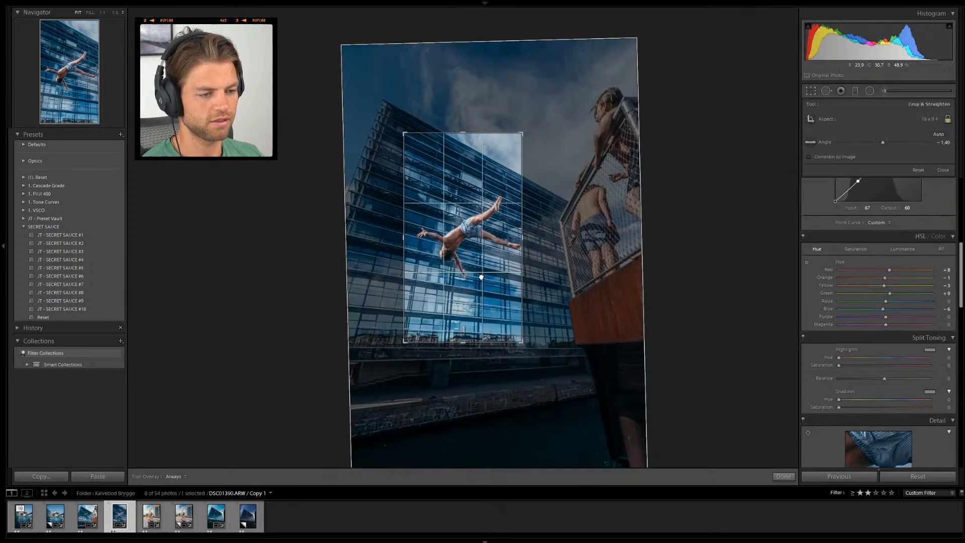
drag(526, 133, 532, 126)
key(r)
key(r)
drag(528, 131, 532, 125)
key(r)
key(r)
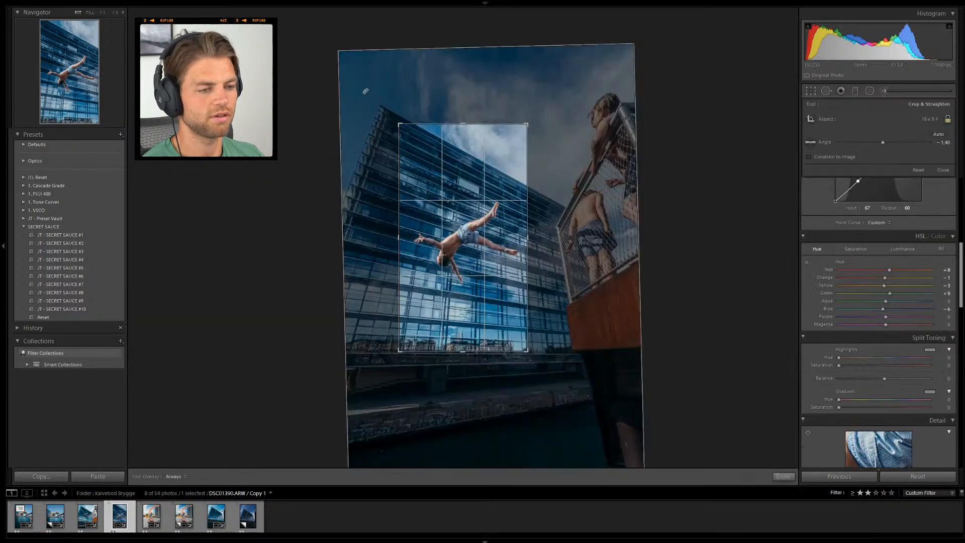
drag(399, 123, 401, 125)
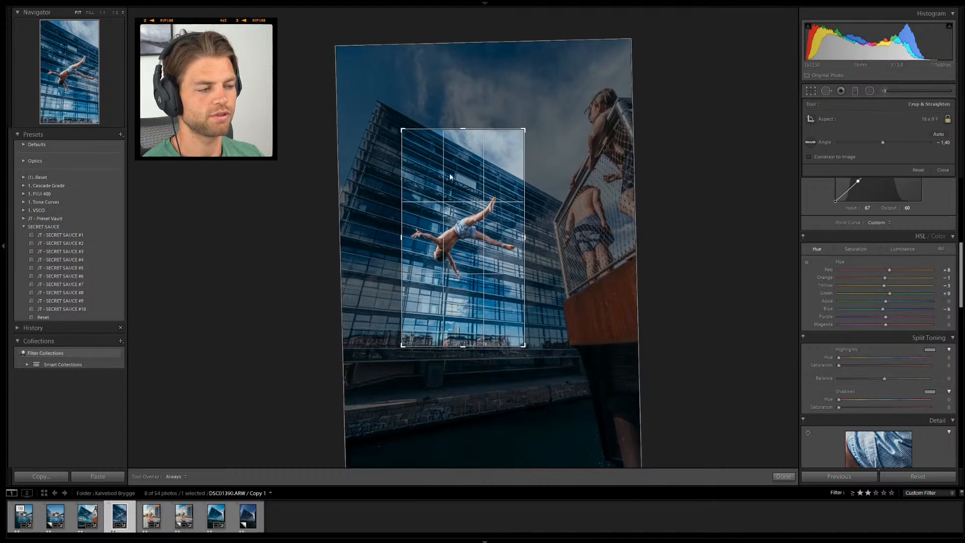
key(r)
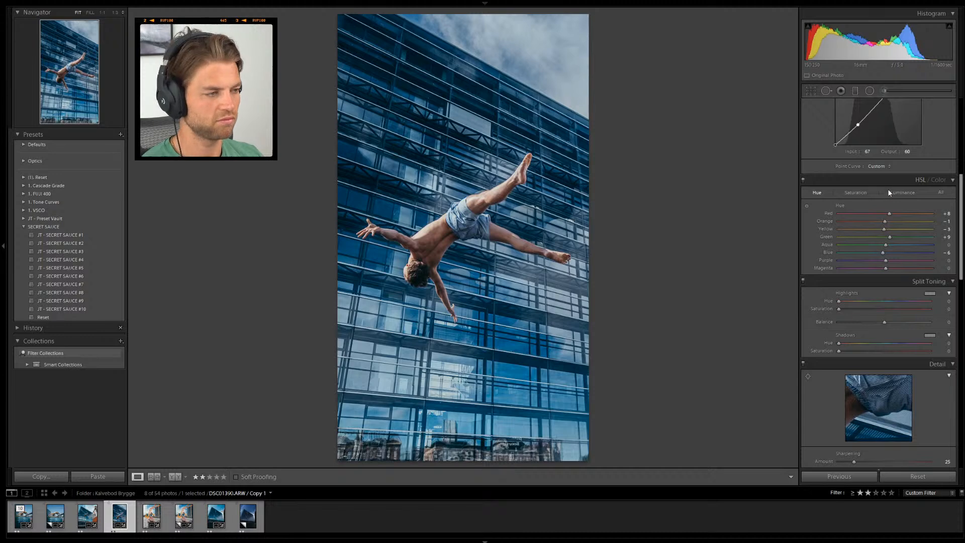
Apply automatic straightening to the cropped photo
key(r)
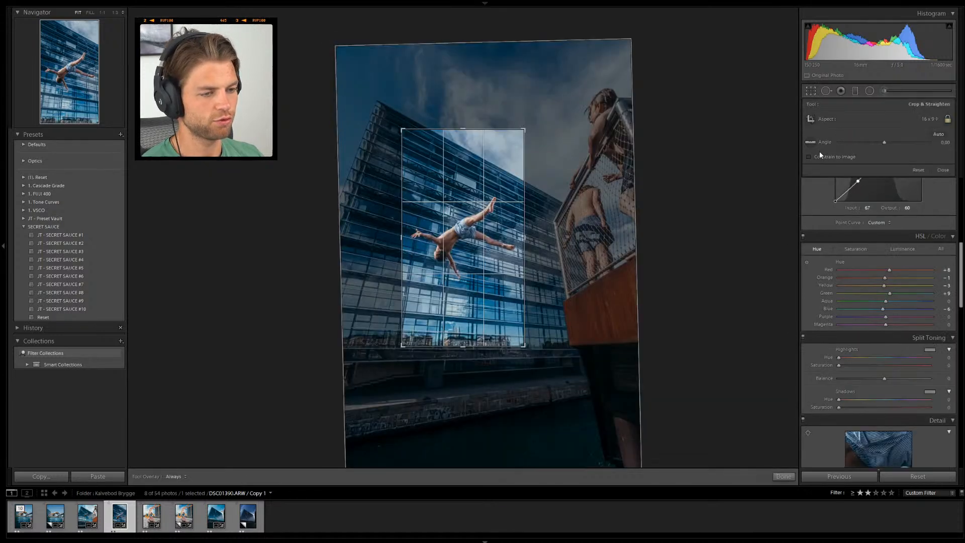
click(935, 134)
key(r)
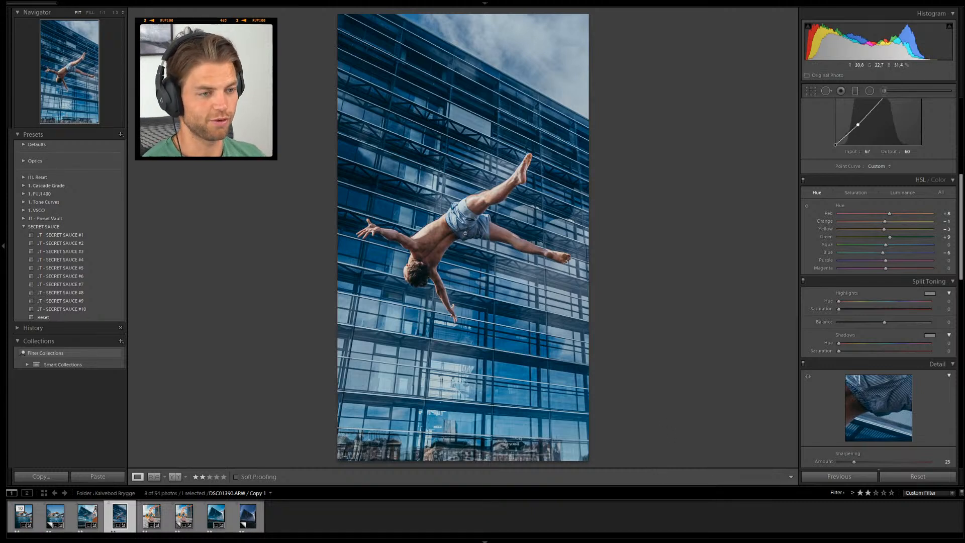
Change the crop to 5 x 7 and enlarge it to take in the whole building, the quay and the onlookers on the platform
key(r)
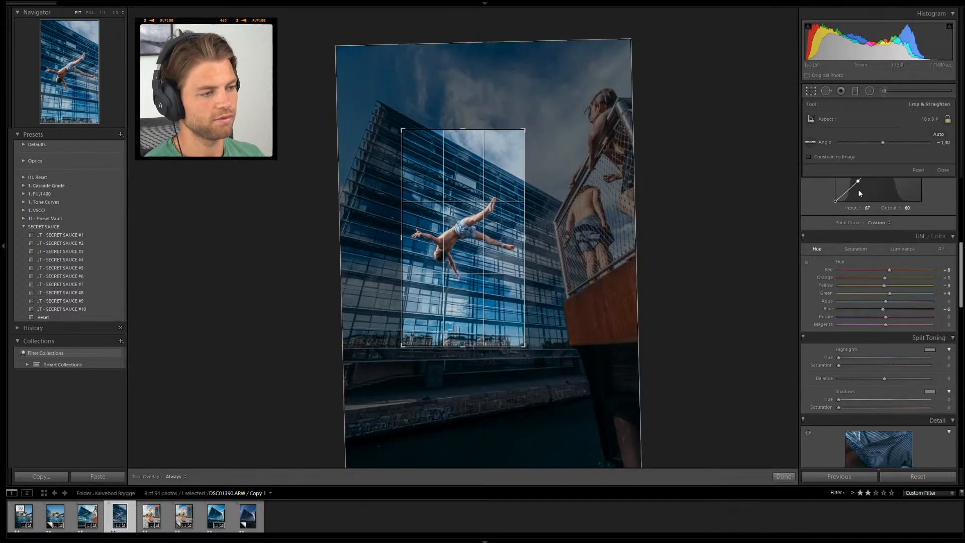
click(467, 348)
drag(463, 323, 496, 387)
drag(571, 90, 640, 26)
drag(327, 429, 307, 453)
drag(379, 401, 381, 398)
key(Return)
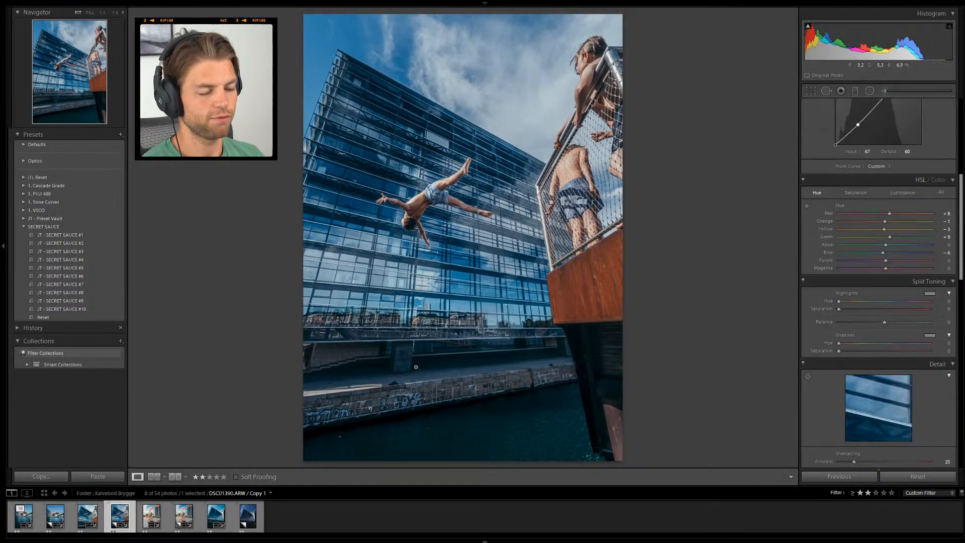
Try a tighter 5 x 7 crop on the diver and building that leaves out the onlookers
key(r)
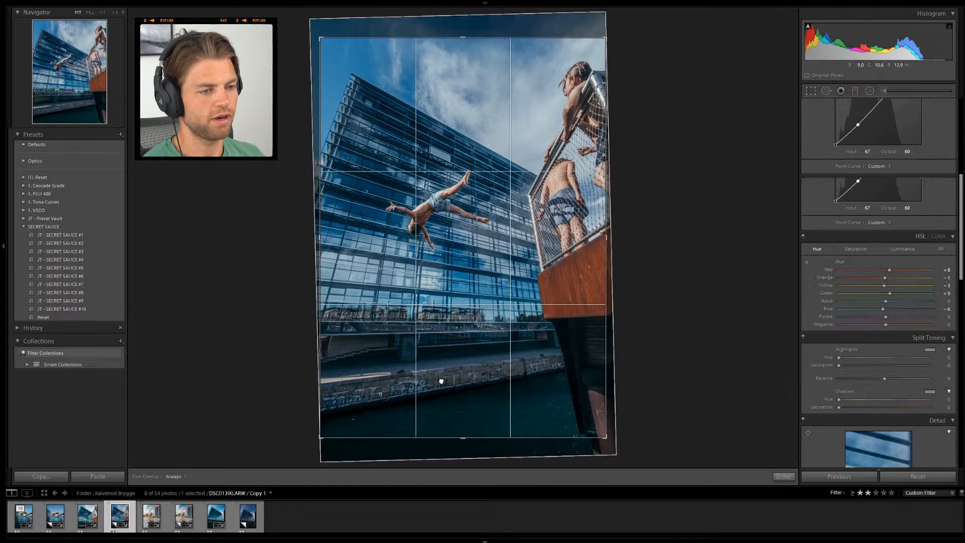
key(r)
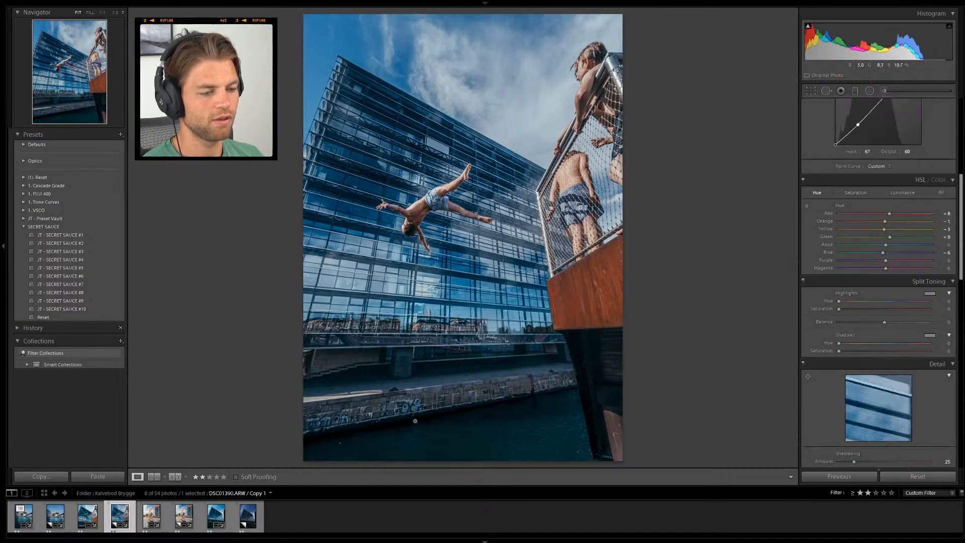
key(r)
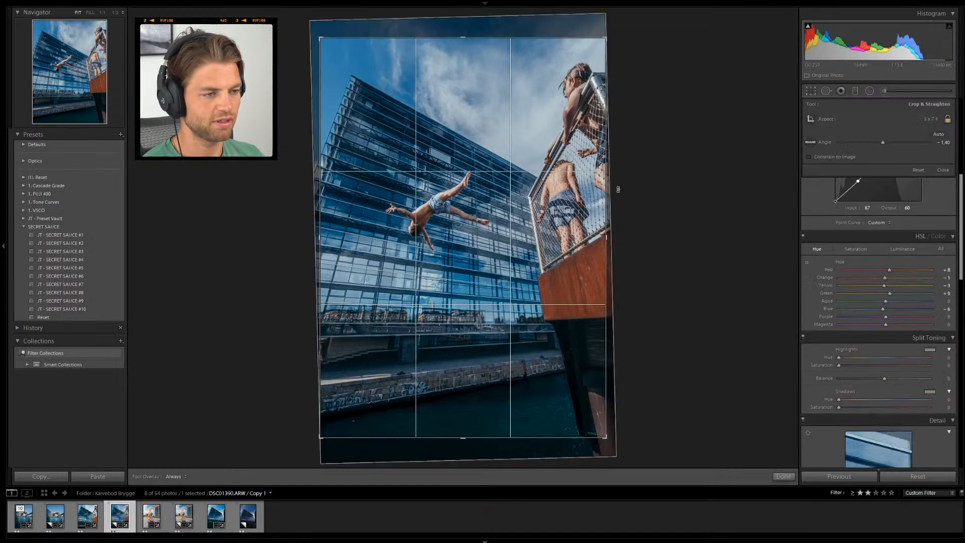
drag(608, 235, 574, 237)
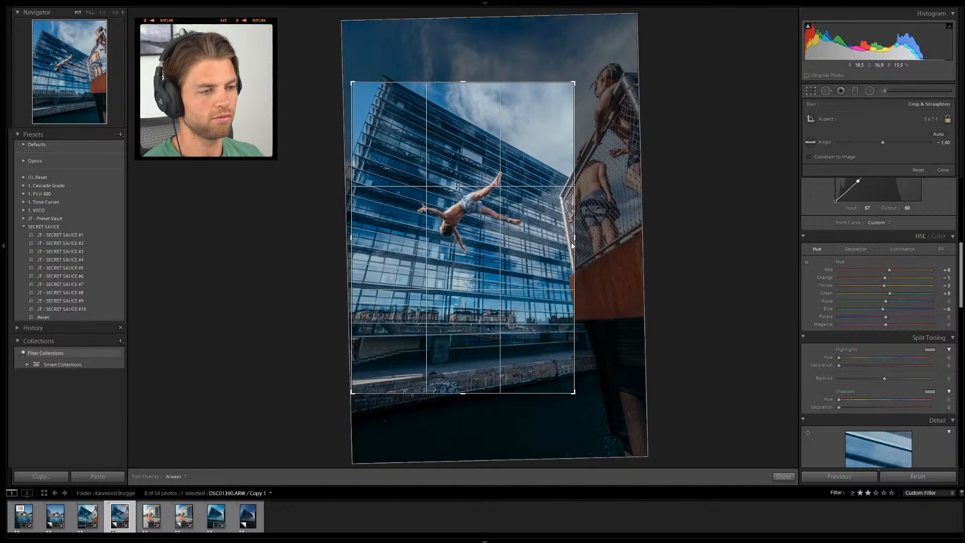
key(Return)
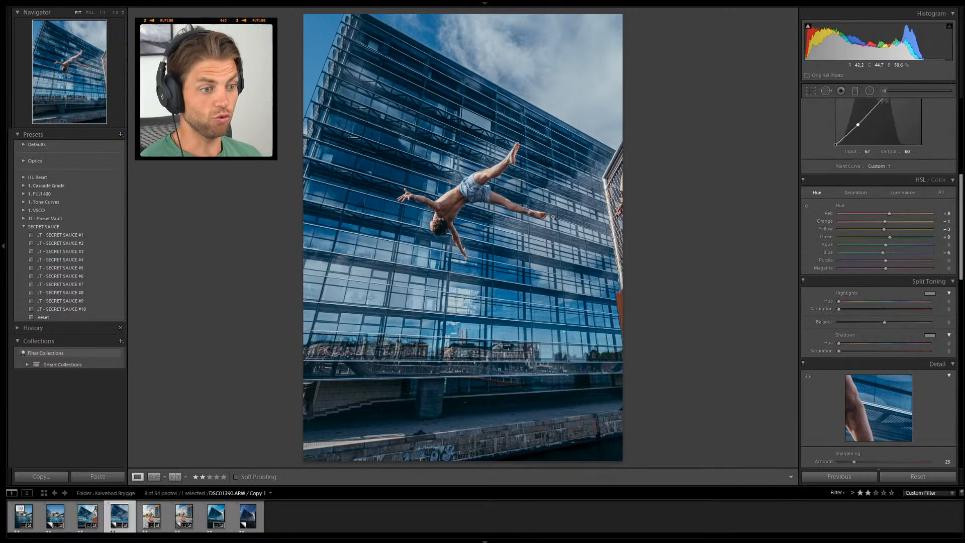
Return to the wide 5 x 7 crop with the onlookers and shift the framing slightly to show more sky
key(r)
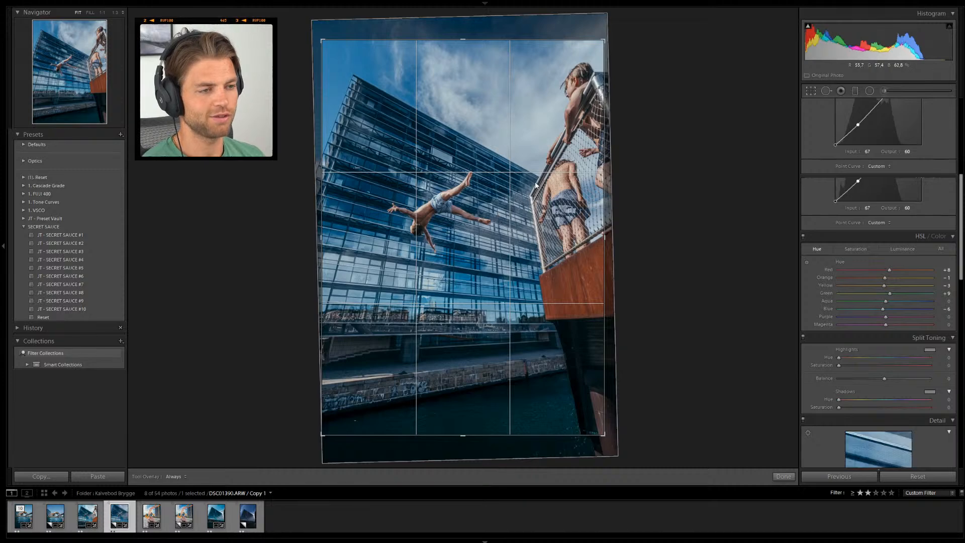
key(r)
key(r)
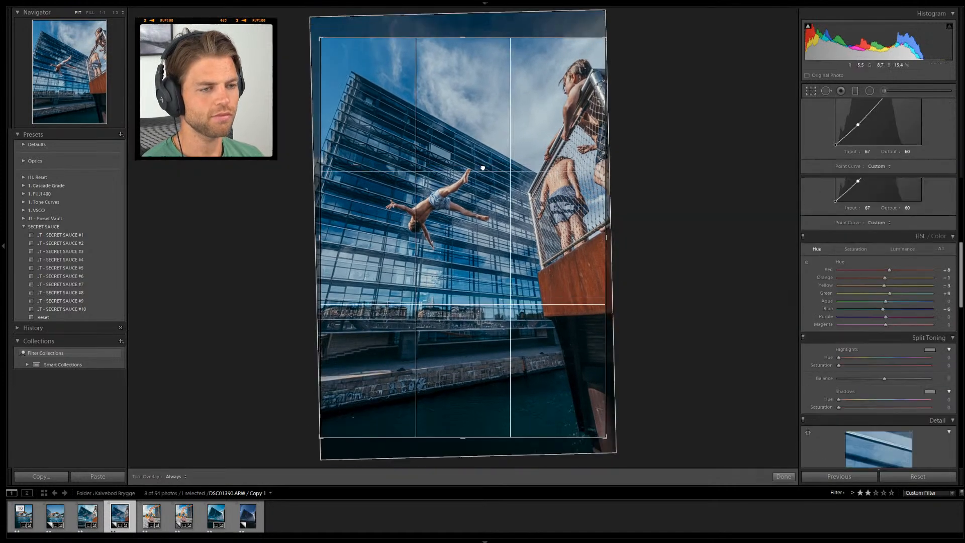
key(r)
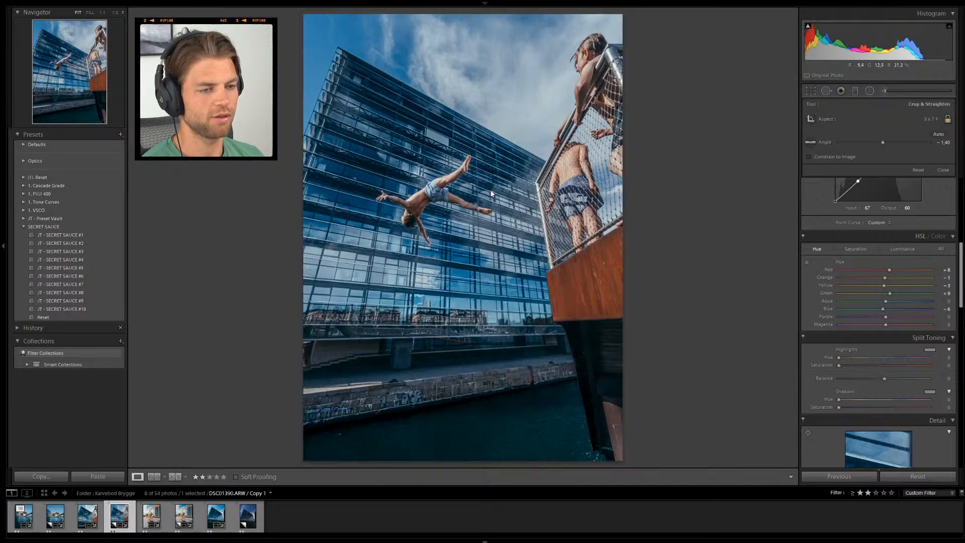
key(r)
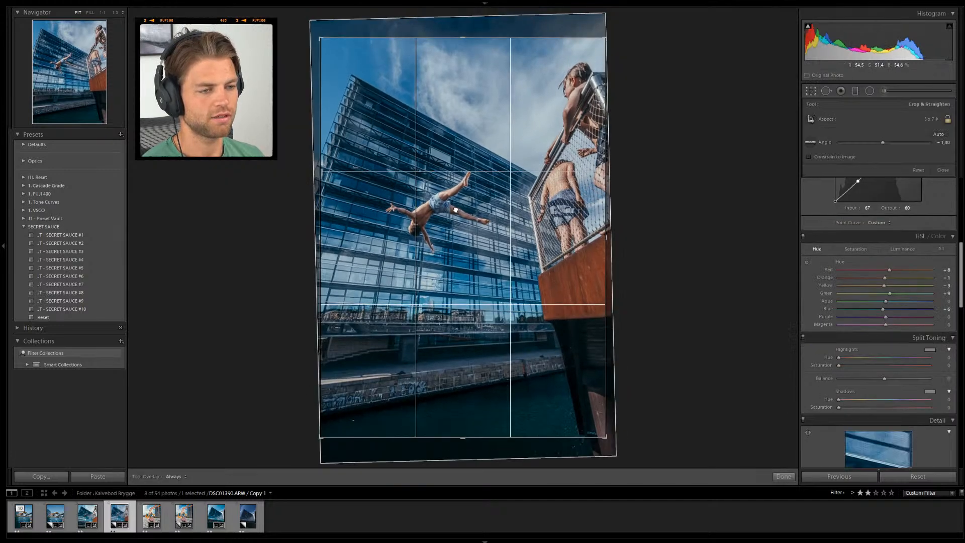
key(r)
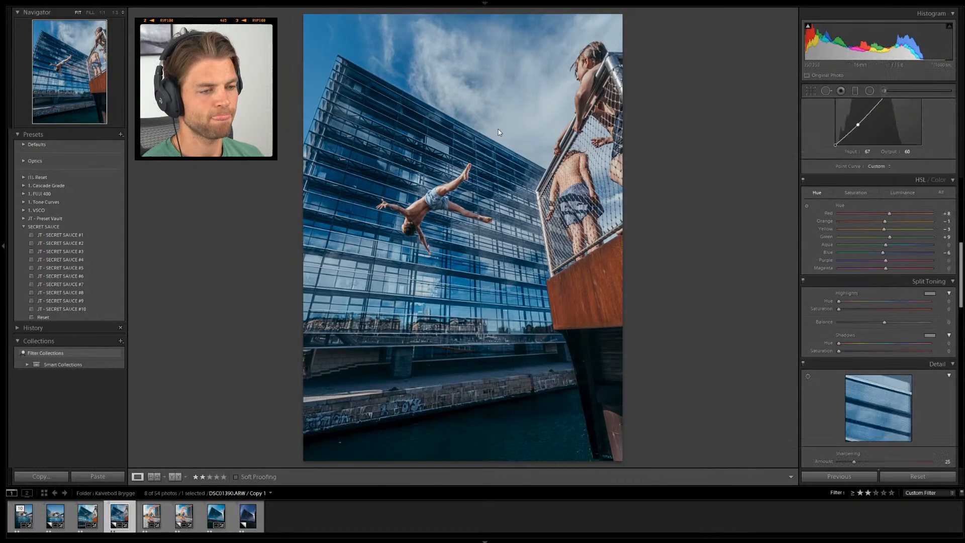
Raise the photo's overall Exposure to +0.70
scroll(874, 282, up, 5)
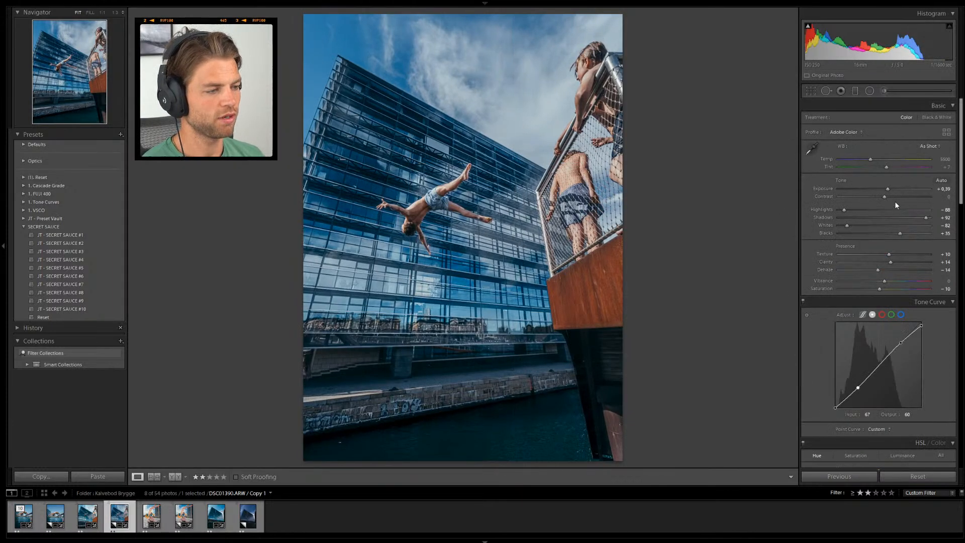
drag(889, 188, 890, 189)
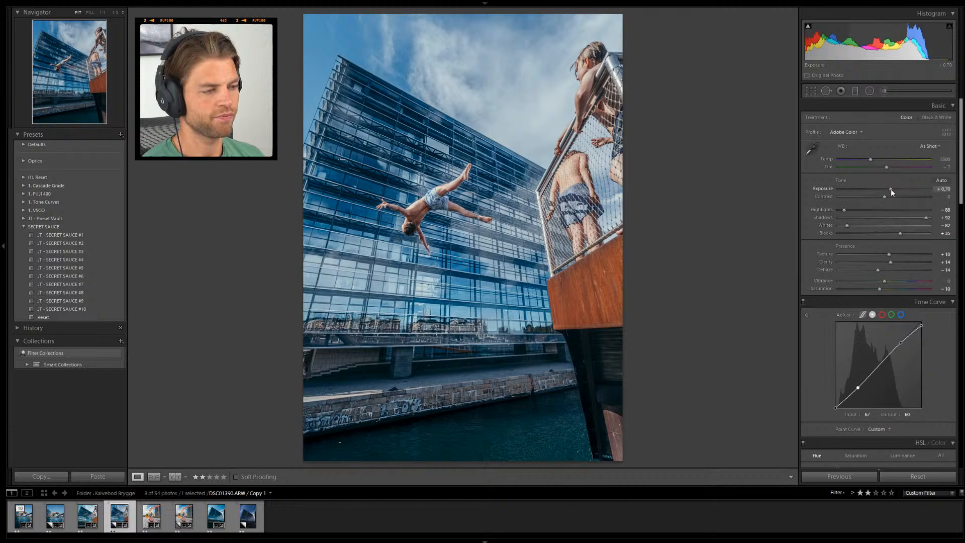
Fine-tune the onlookers photo's overall Exposure down to +0.57
drag(891, 189, 890, 188)
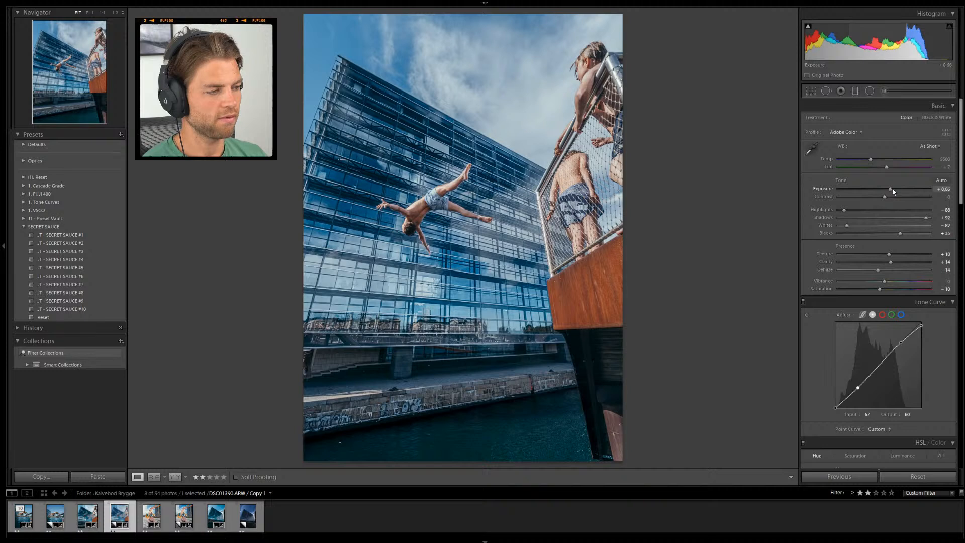
drag(890, 189, 890, 188)
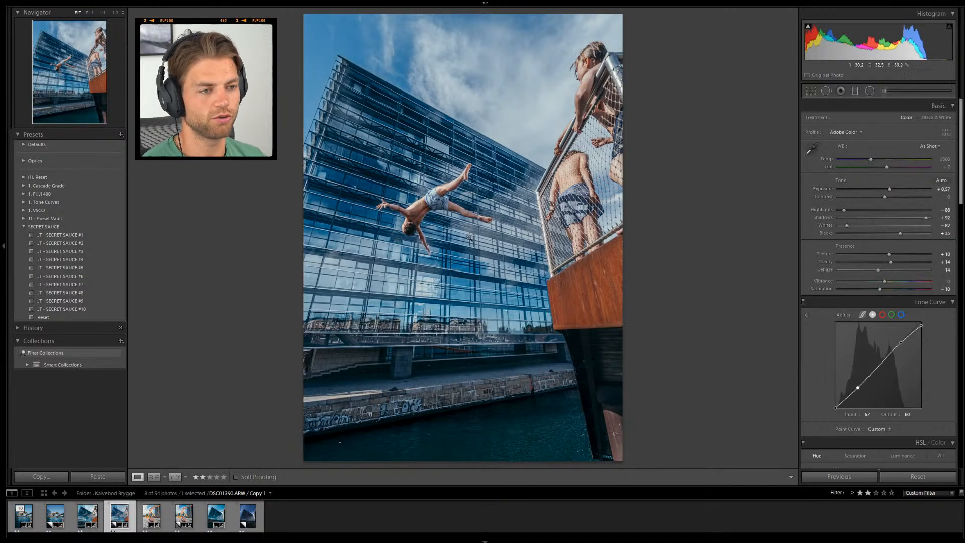
click(454, 199)
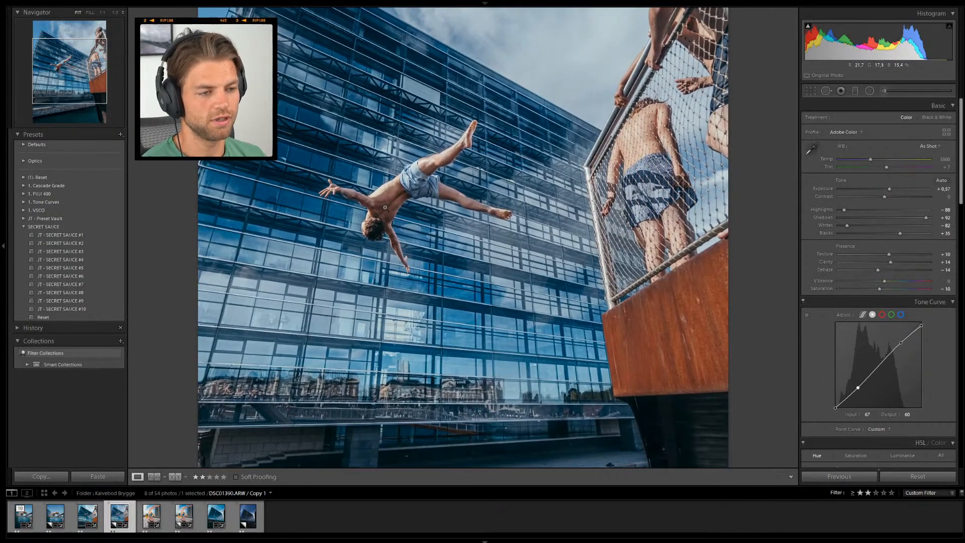
click(617, 211)
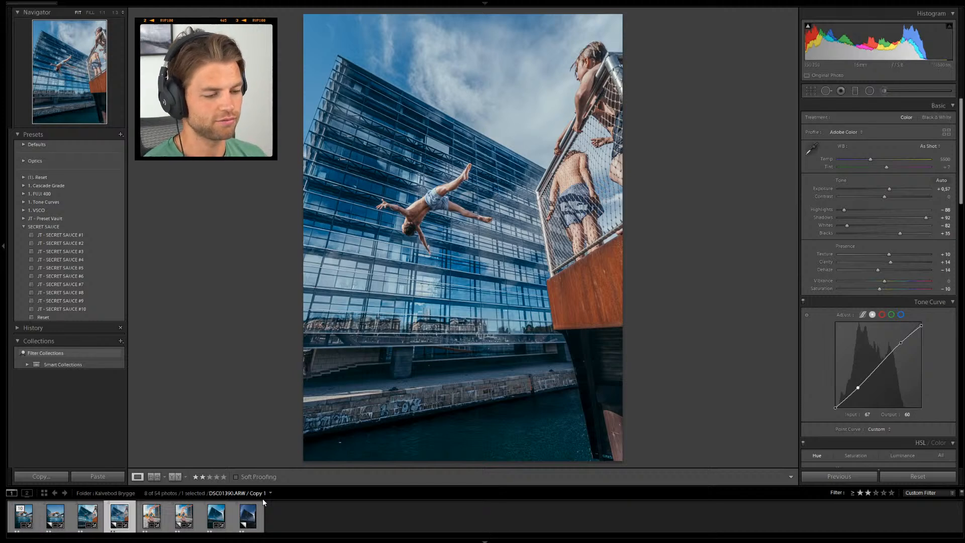
Sync the onlookers photo's edit settings to the photo of the diver leaping off the platform, and reset that photo's Dehaze to 0
click(247, 515)
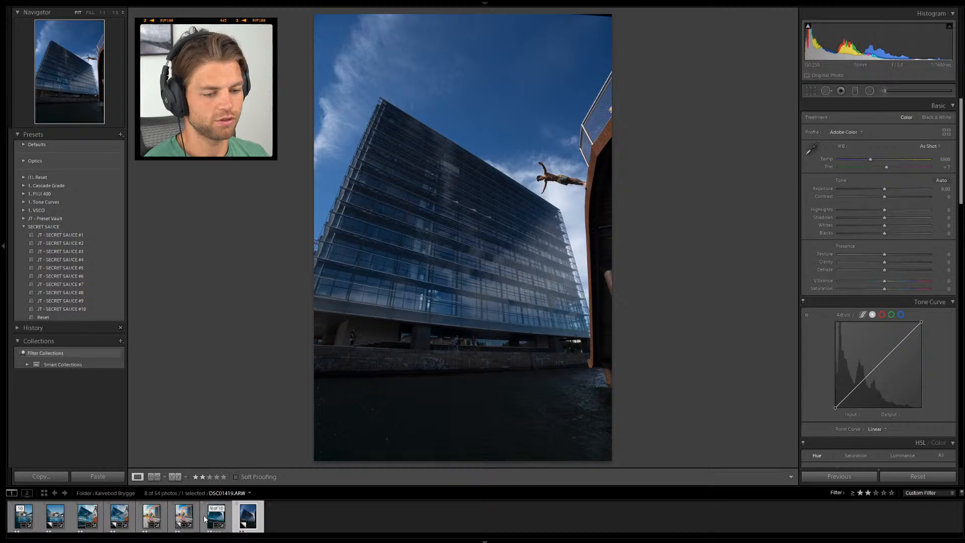
click(120, 520)
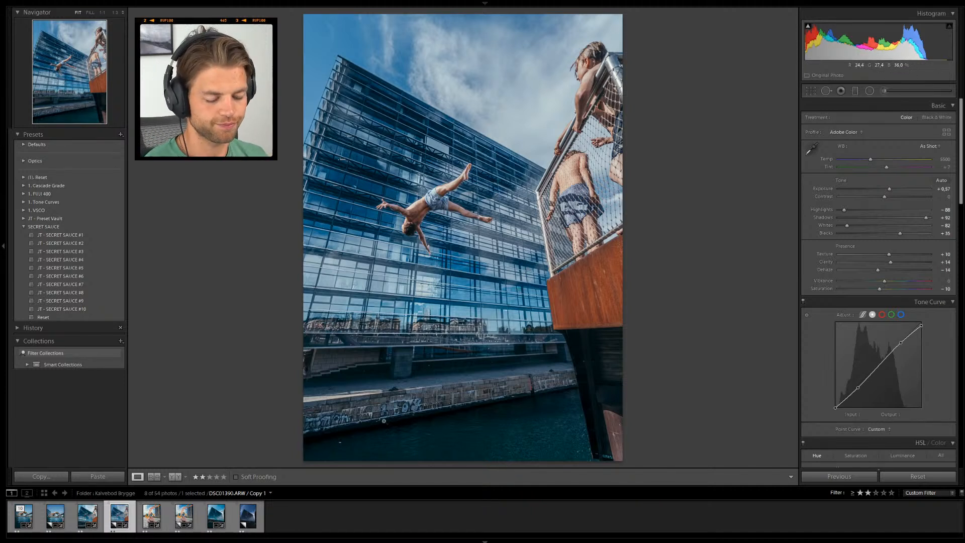
click(247, 515)
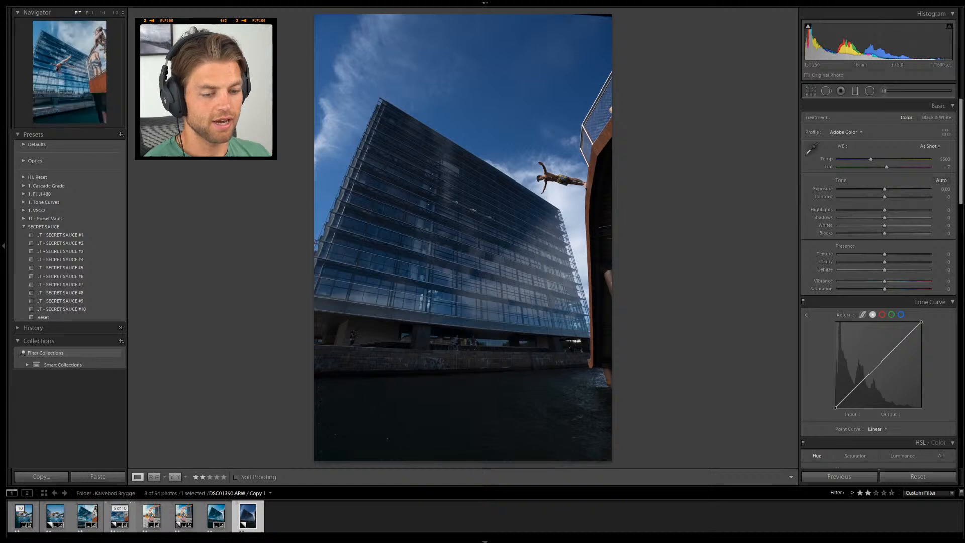
click(117, 520)
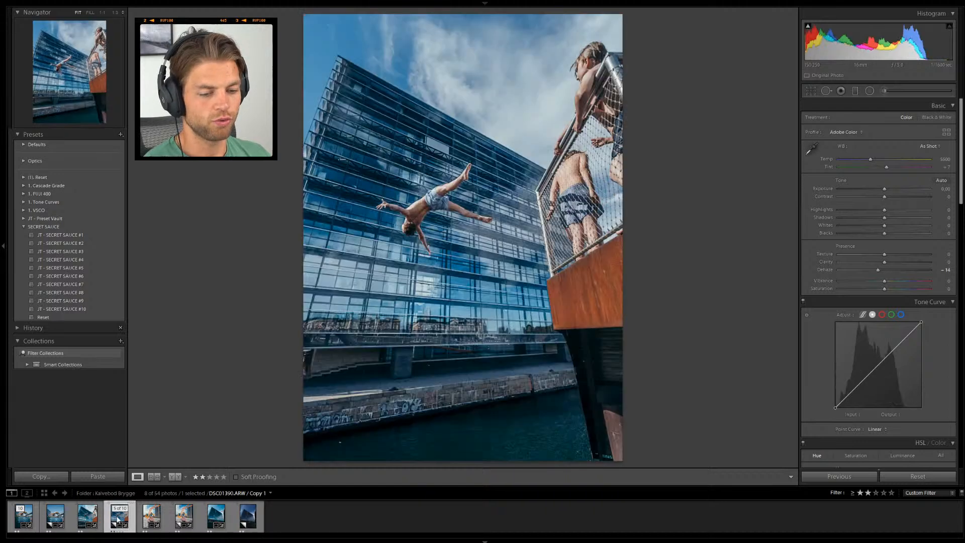
ctrl+click(251, 523)
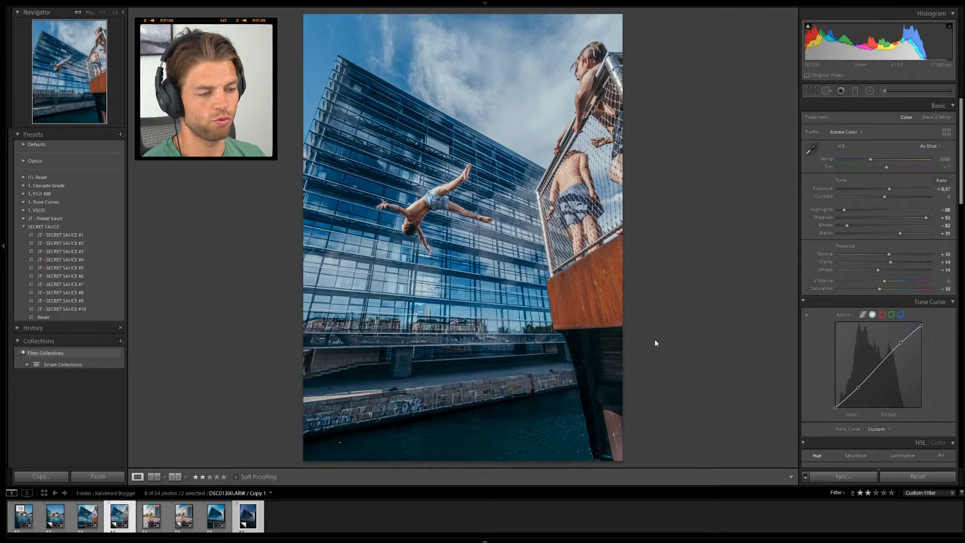
click(250, 515)
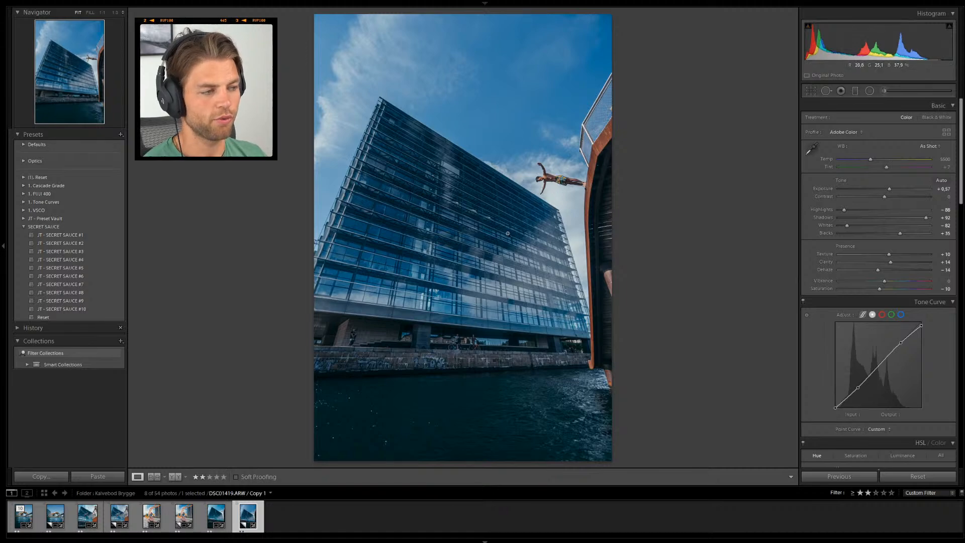
mouse_move(88, 317)
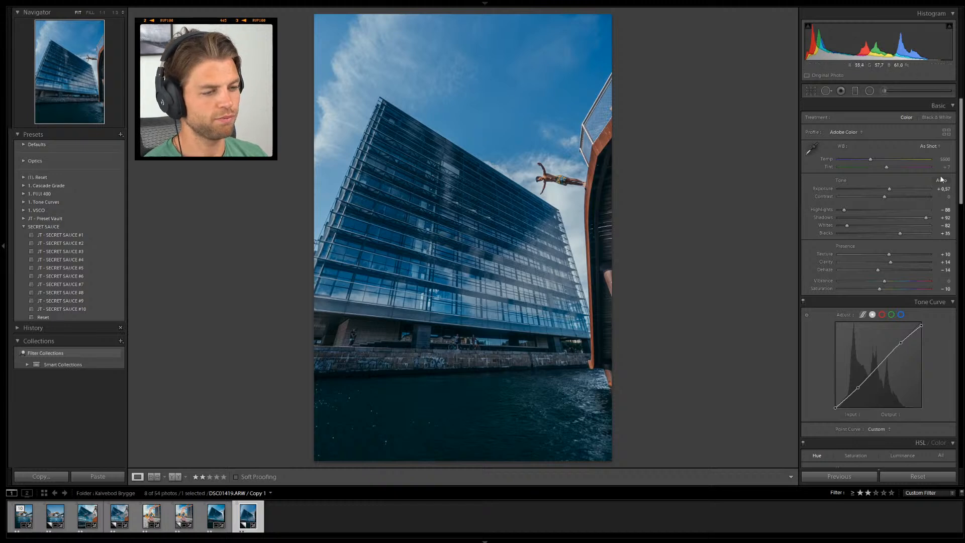
double_click(825, 270)
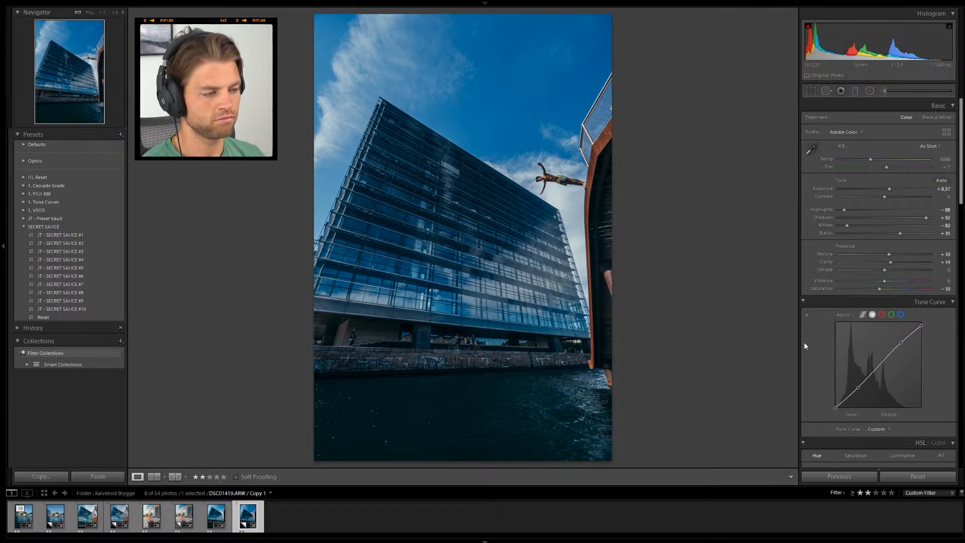
Brush an adjustment over the water with Temp -8, Exposure 0.34, Whites 8, Blacks -4, Clarity 30 and Dehaze -7
click(884, 91)
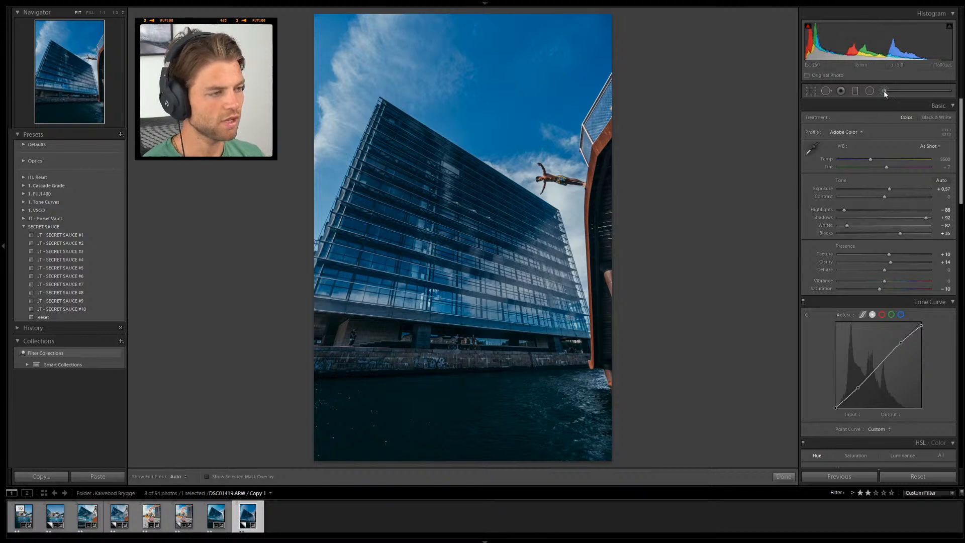
key(h)
scroll(382, 442, down, 1)
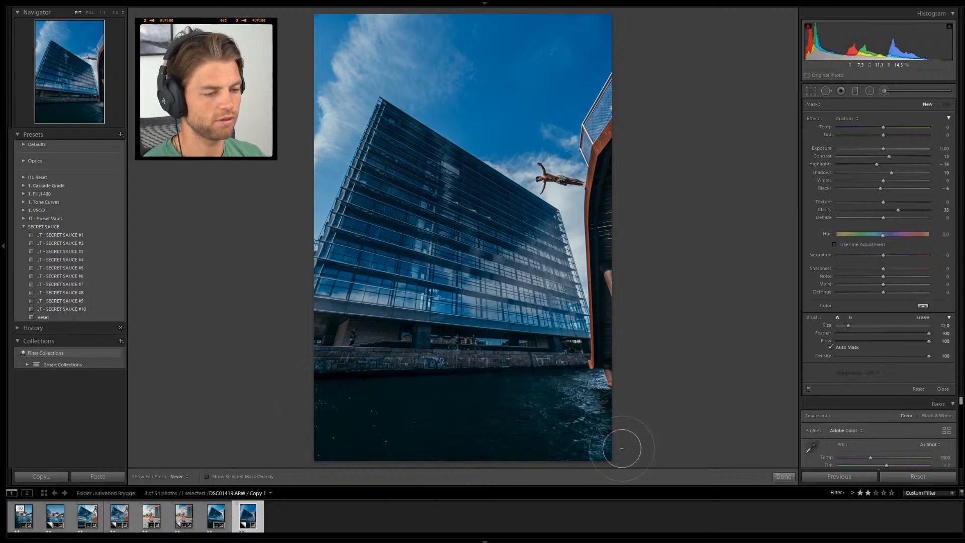
key(h)
double_click(813, 118)
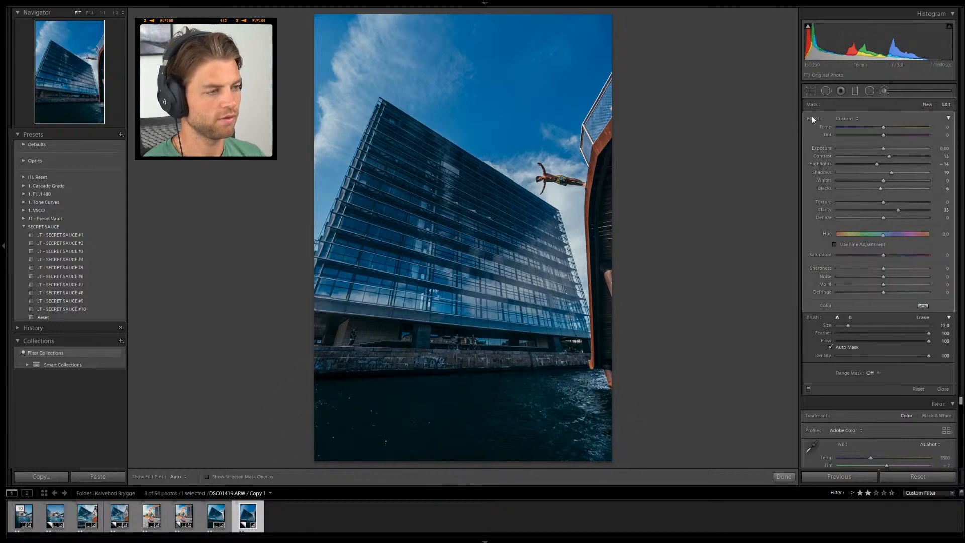
drag(885, 209, 898, 210)
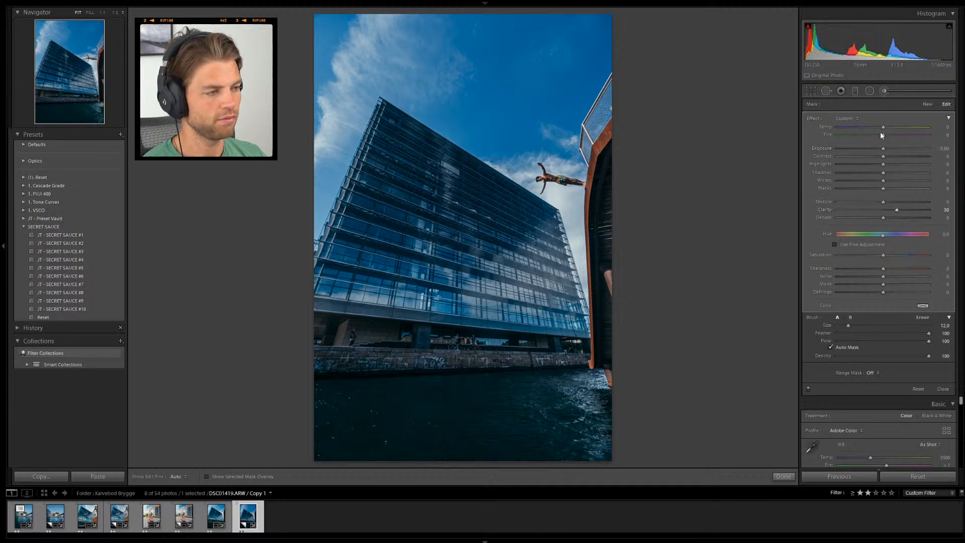
drag(881, 126, 887, 149)
drag(883, 183, 879, 217)
Extend the brush mask over the building's glass facade, the sky and the platform's edge, adapting the brush size to each area
mouse_move(380, 281)
mouse_down()
mouse_move(393, 263)
mouse_move(481, 238)
mouse_move(418, 229)
mouse_move(374, 262)
mouse_move(378, 231)
mouse_move(340, 281)
mouse_move(344, 238)
mouse_move(373, 170)
mouse_move(388, 158)
mouse_move(385, 207)
mouse_move(400, 154)
mouse_move(432, 199)
mouse_move(393, 221)
mouse_move(391, 235)
mouse_move(403, 179)
mouse_move(384, 127)
mouse_move(498, 203)
mouse_move(449, 230)
mouse_move(494, 235)
mouse_move(538, 220)
mouse_move(442, 163)
mouse_move(511, 217)
mouse_move(427, 150)
mouse_move(434, 235)
mouse_move(477, 247)
mouse_move(508, 243)
mouse_move(524, 227)
mouse_move(489, 297)
mouse_move(547, 294)
mouse_move(551, 284)
mouse_move(569, 300)
mouse_move(545, 231)
mouse_move(559, 312)
mouse_move(470, 300)
mouse_move(512, 277)
mouse_move(331, 282)
mouse_up()
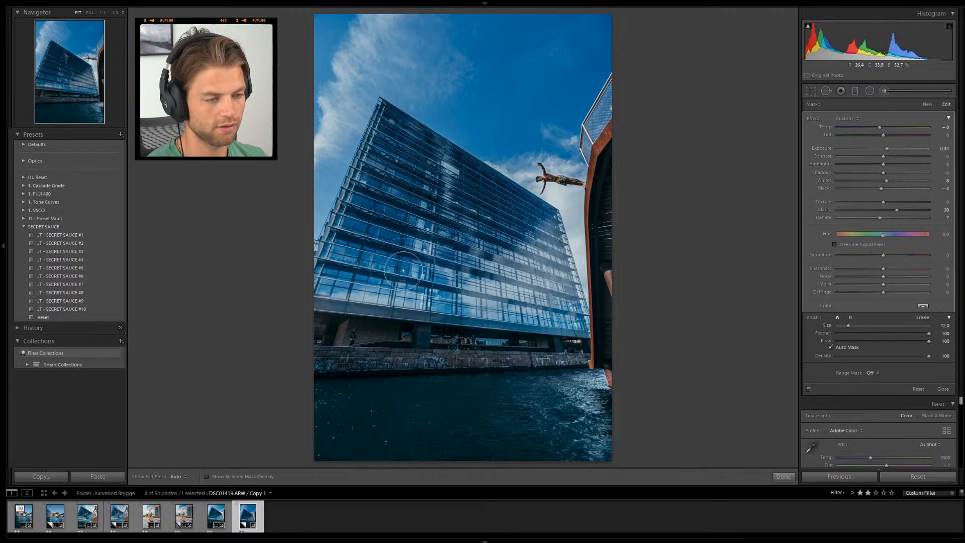
key(o)
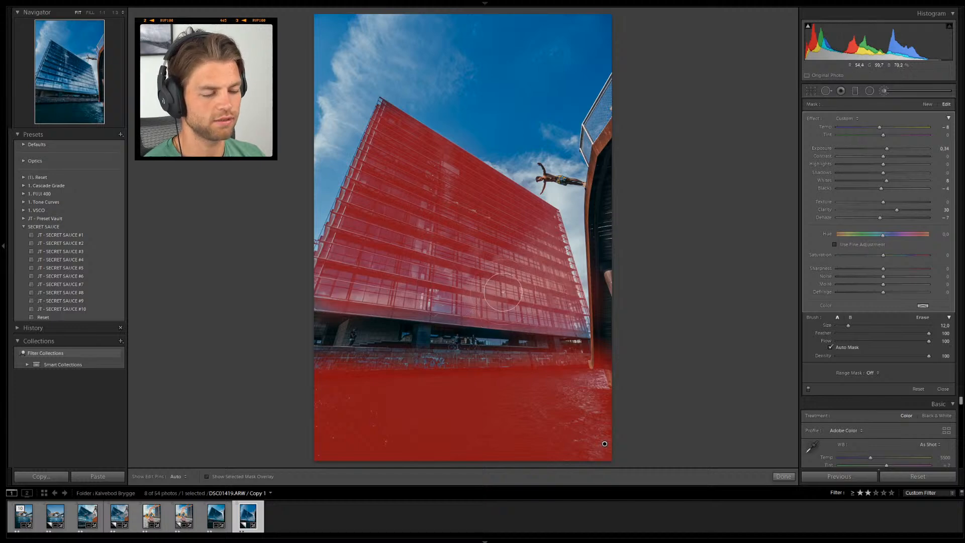
key(o)
scroll(402, 109, up, 5)
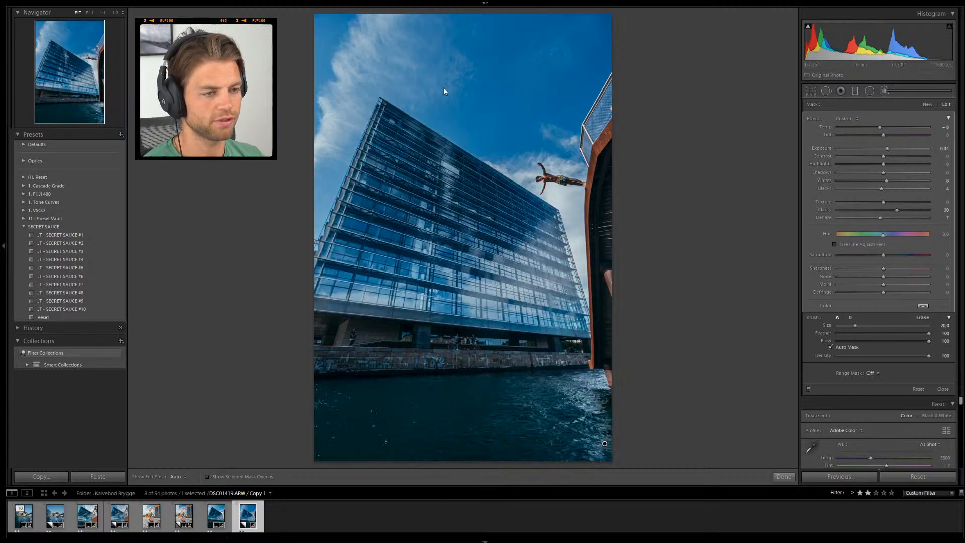
mouse_move(557, 69)
mouse_down()
mouse_move(431, 60)
mouse_move(474, 52)
mouse_move(296, 49)
mouse_move(673, 51)
mouse_move(631, 49)
mouse_move(580, 84)
mouse_move(571, 110)
mouse_move(536, 122)
mouse_move(471, 102)
mouse_move(575, 140)
mouse_move(501, 119)
mouse_move(560, 136)
mouse_move(438, 51)
mouse_move(359, 45)
mouse_move(263, 236)
mouse_up()
scroll(588, 204, down, 6)
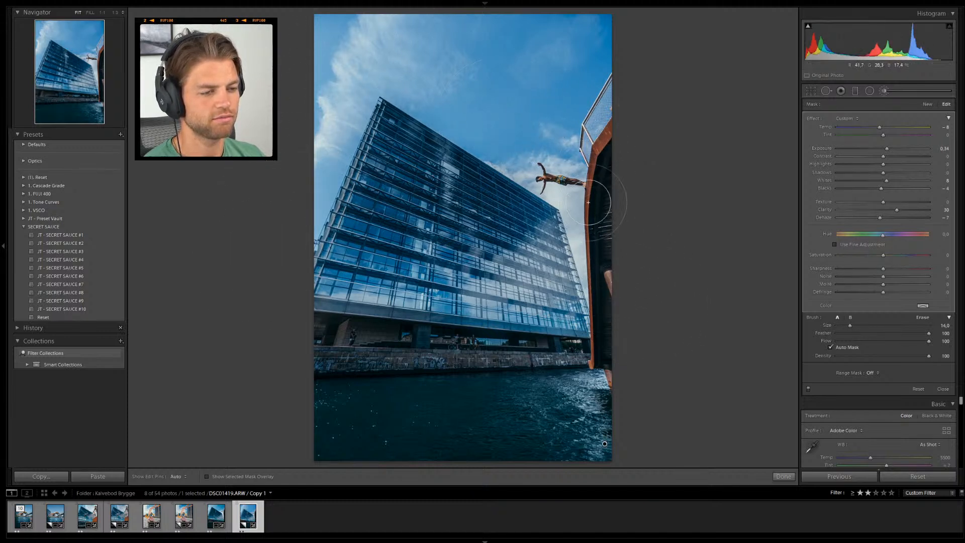
mouse_move(582, 279)
mouse_down()
mouse_move(575, 198)
mouse_move(498, 162)
mouse_move(581, 172)
mouse_move(554, 151)
mouse_move(589, 149)
mouse_move(606, 132)
mouse_move(617, 101)
mouse_move(596, 112)
mouse_move(619, 81)
mouse_up()
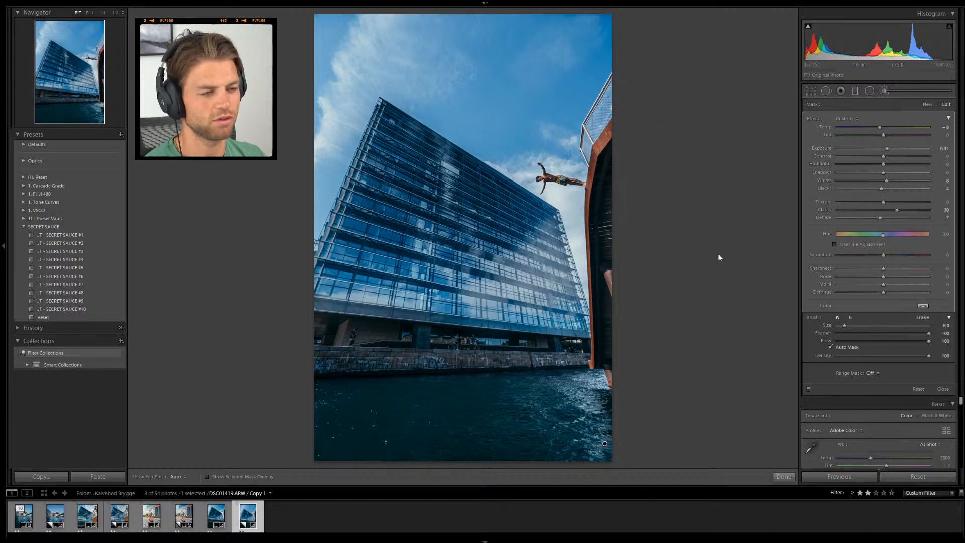
Compare the photo with the brush adjustment switched off and on
click(809, 388)
click(809, 388)
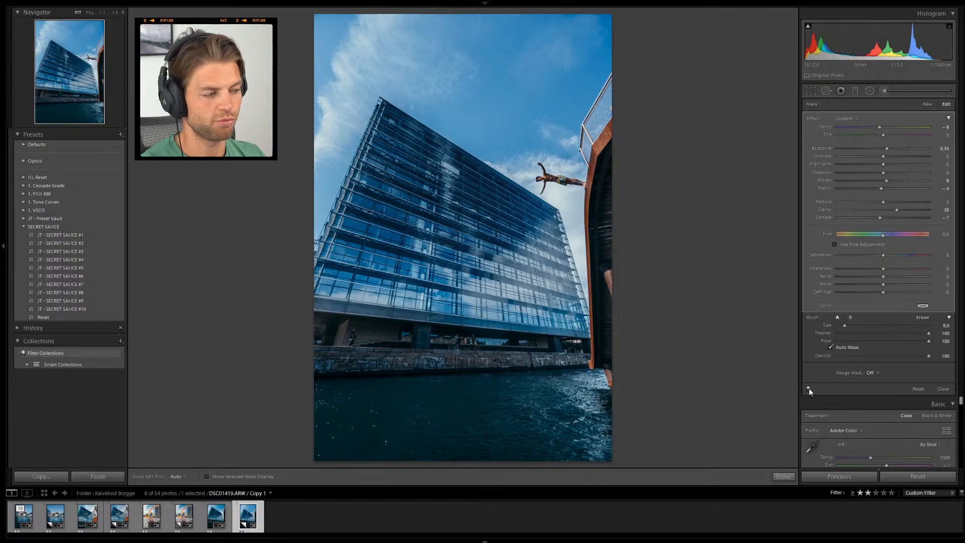
click(809, 388)
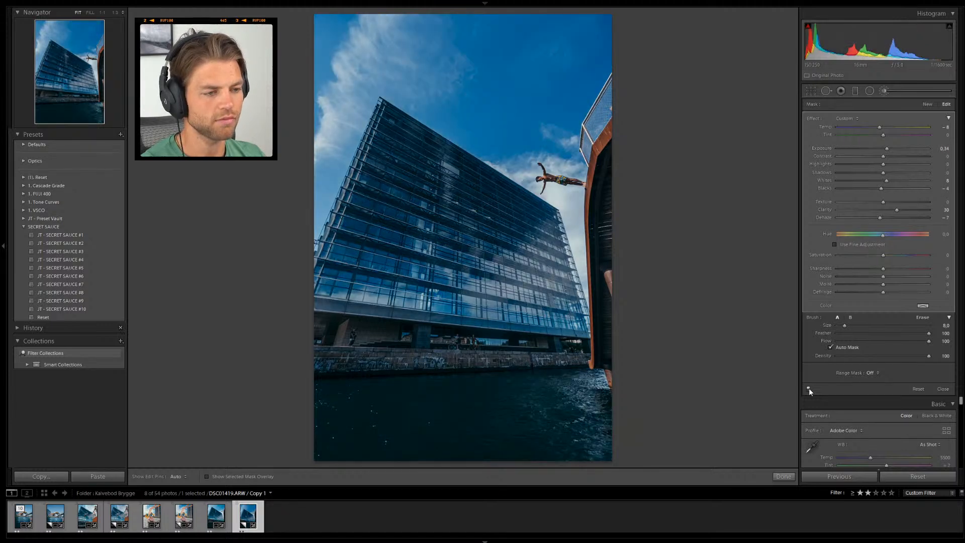
click(809, 388)
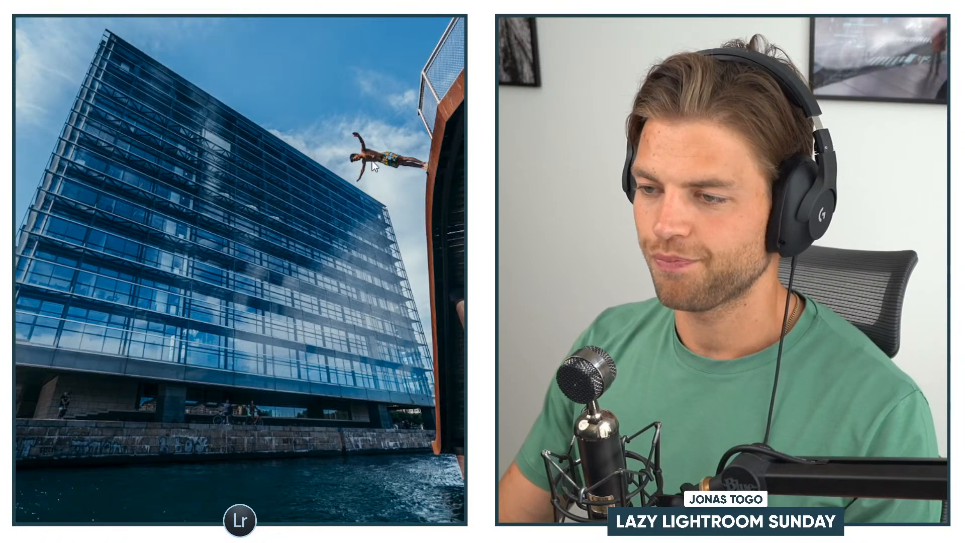
Add a diagonal graduated filter across the building and move its centre to the facade's upper part near the diver
click(374, 158)
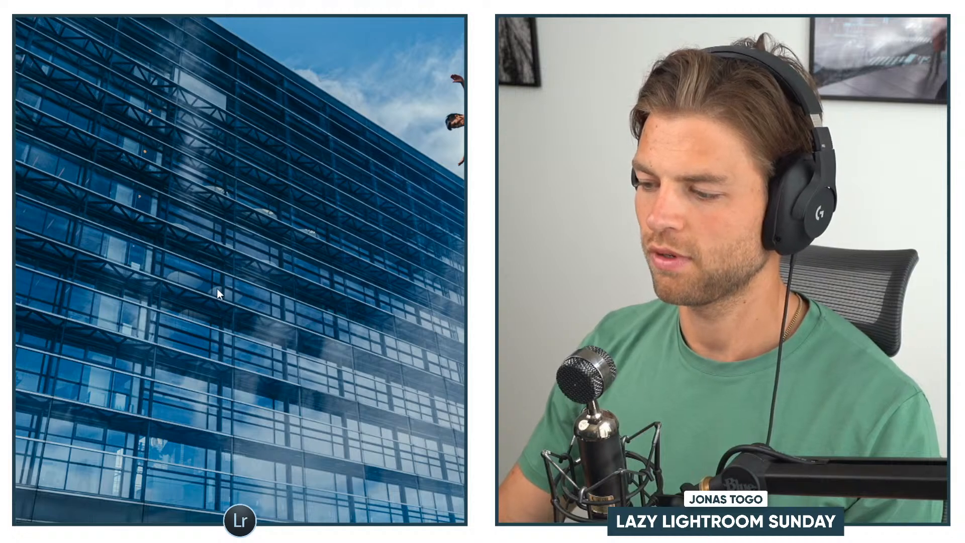
click(289, 229)
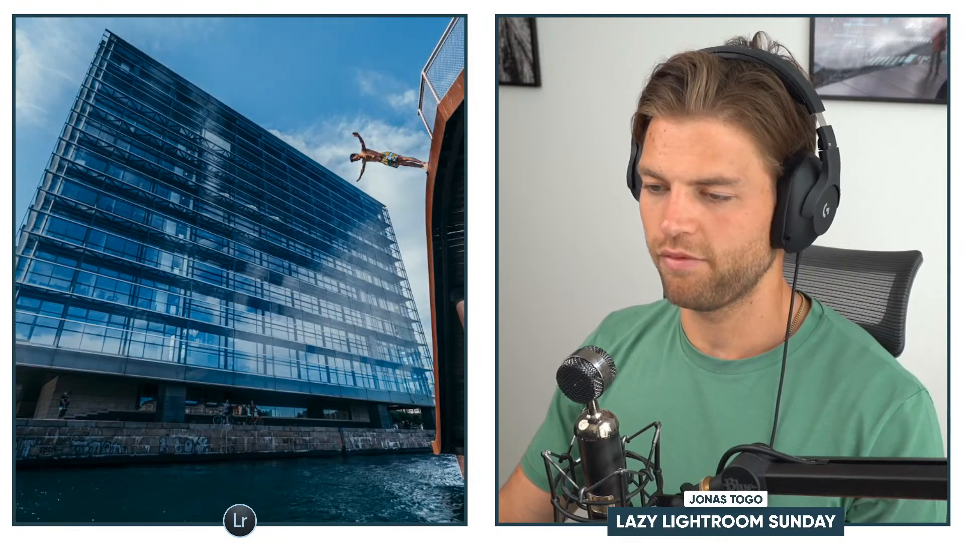
drag(289, 155, 258, 246)
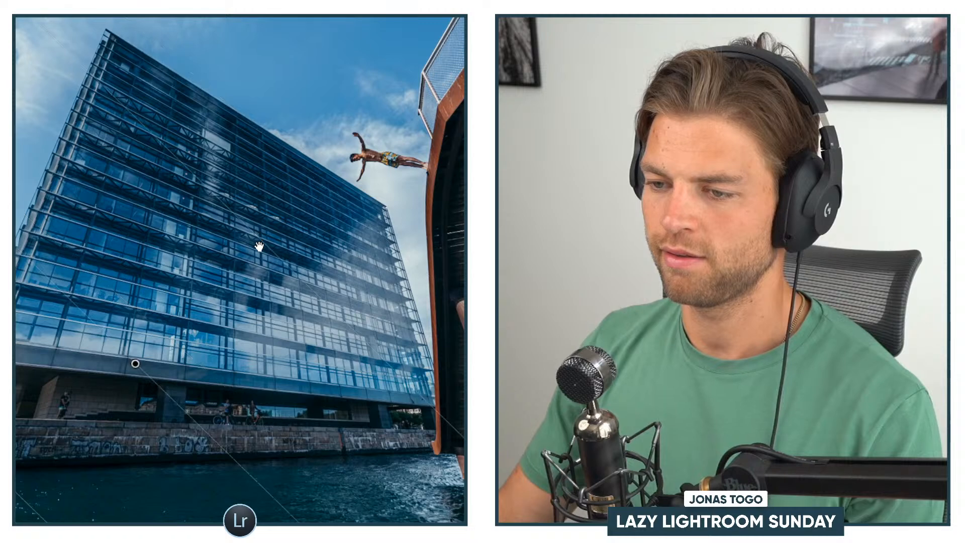
drag(131, 363, 342, 235)
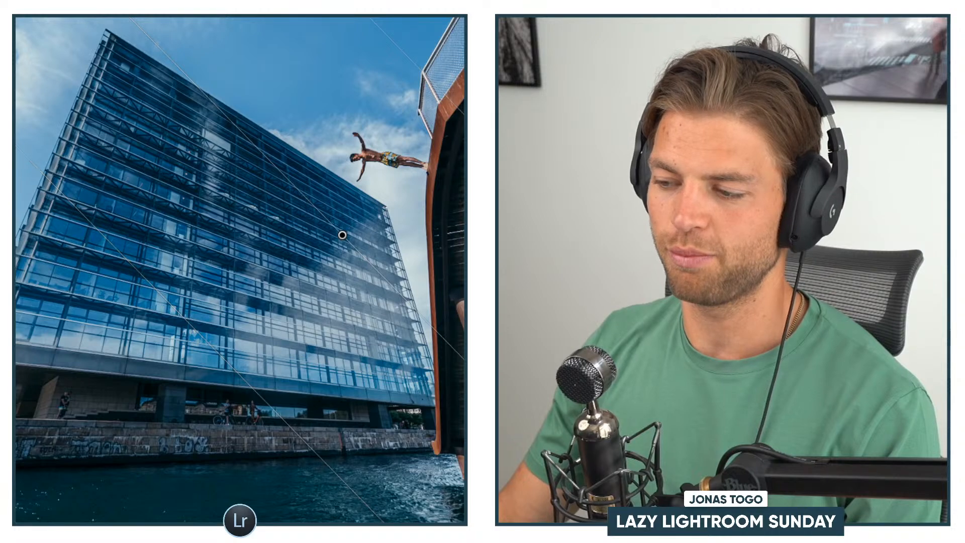
Rotate the graduated filter to a shallower angle across the building and adjust its position
click(354, 178)
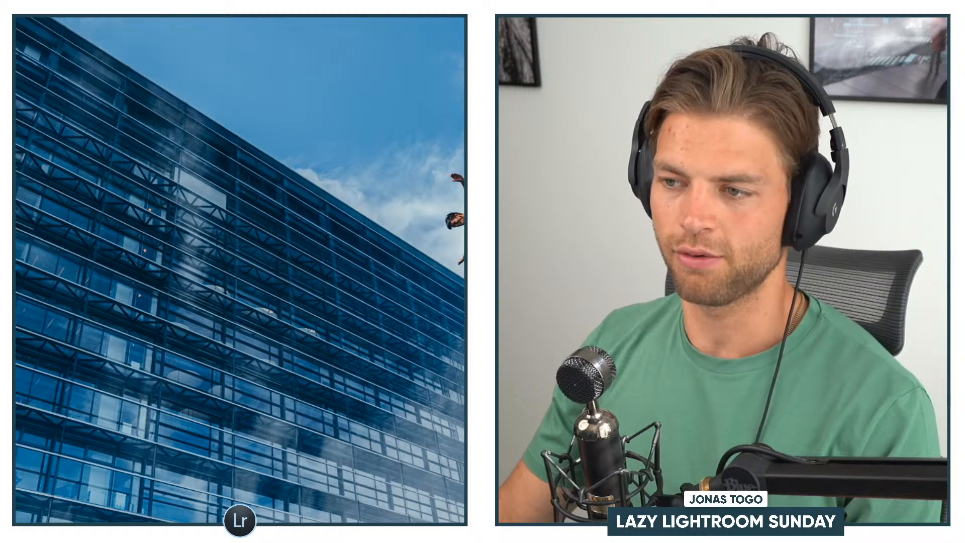
click(441, 229)
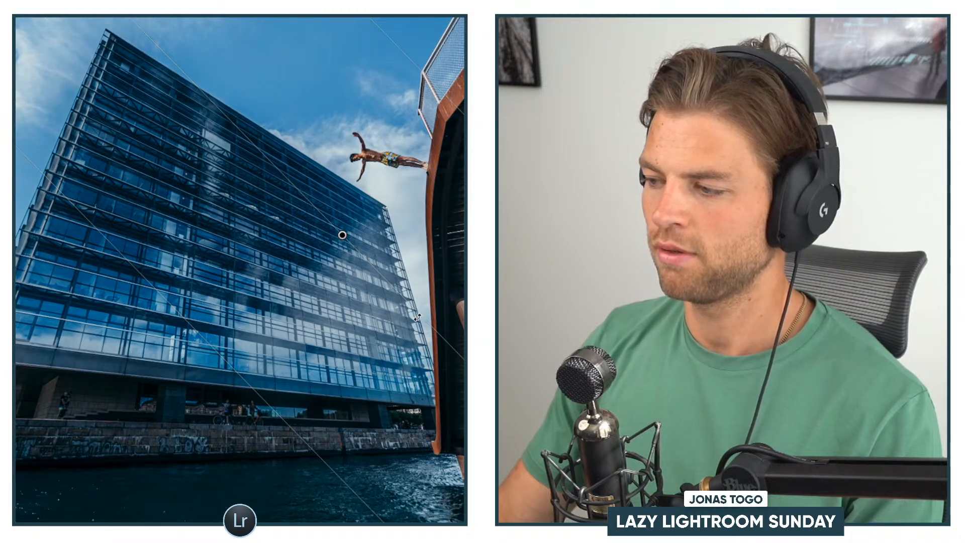
drag(419, 318, 464, 289)
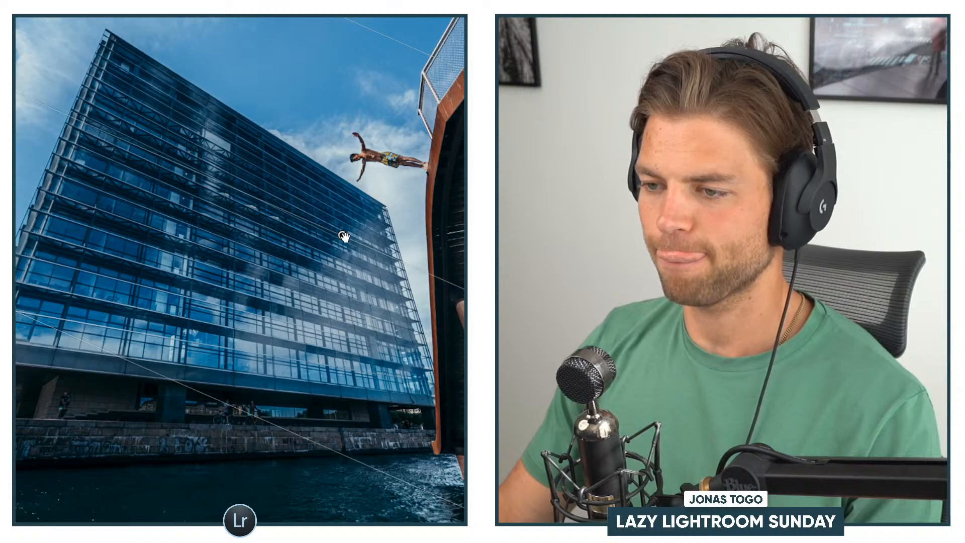
drag(325, 272, 306, 297)
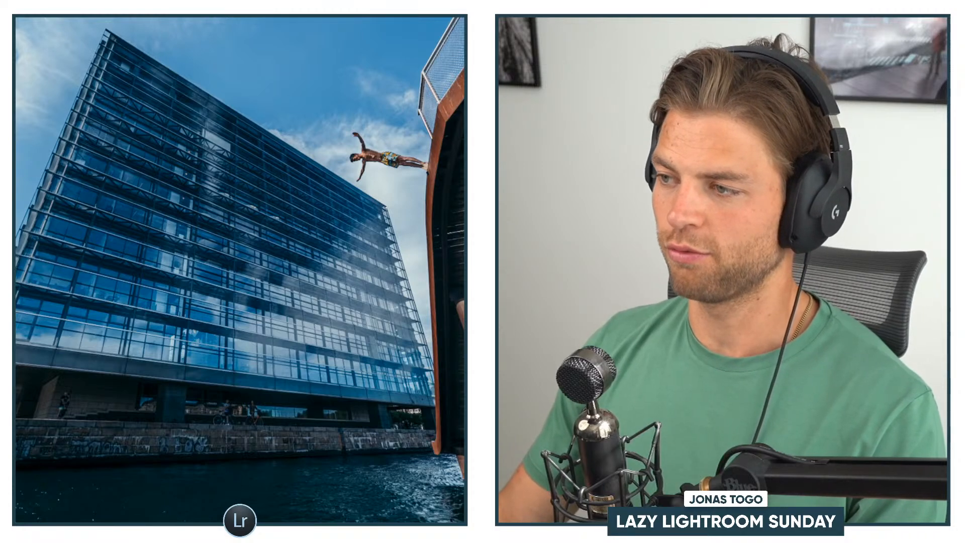
Draw an elliptical radial filter and centre it on the diver
drag(342, 123, 414, 177)
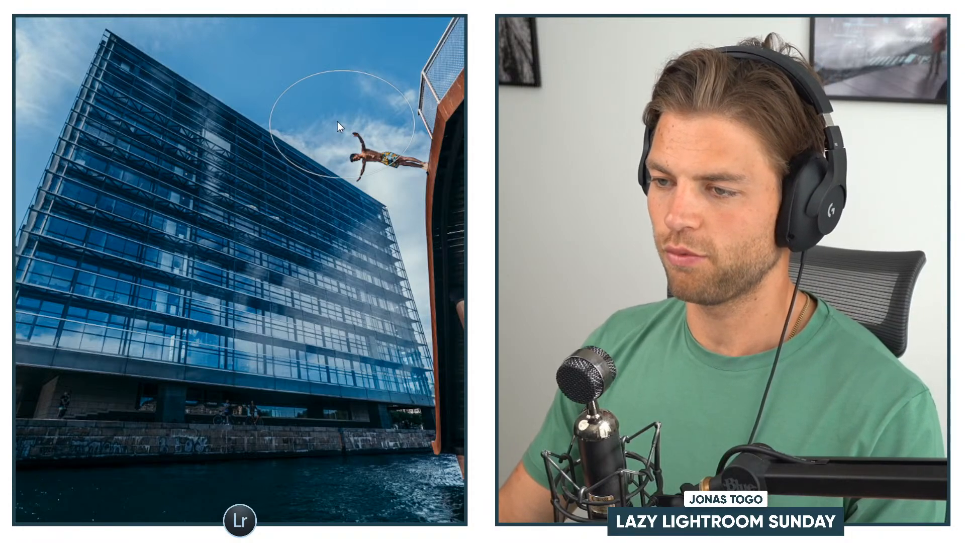
drag(339, 123, 380, 157)
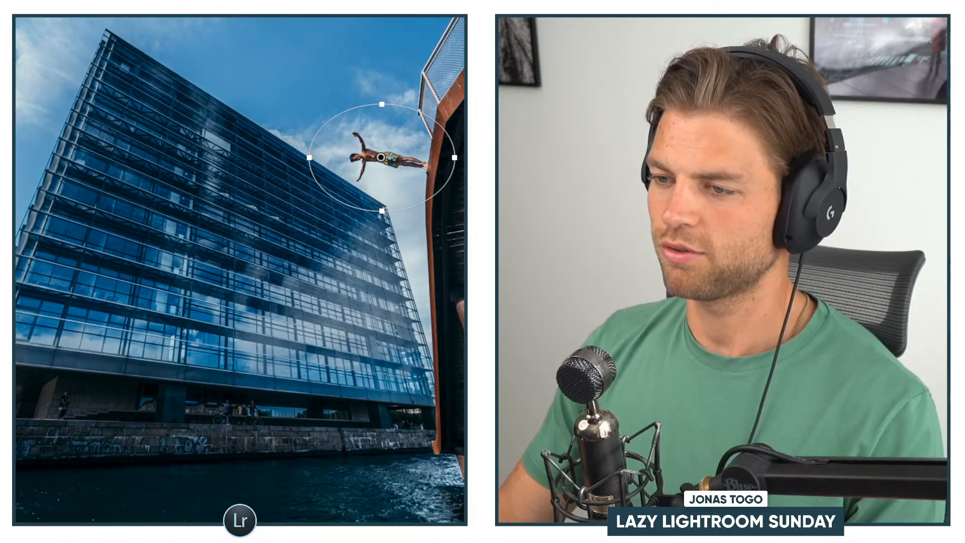
drag(383, 156, 362, 154)
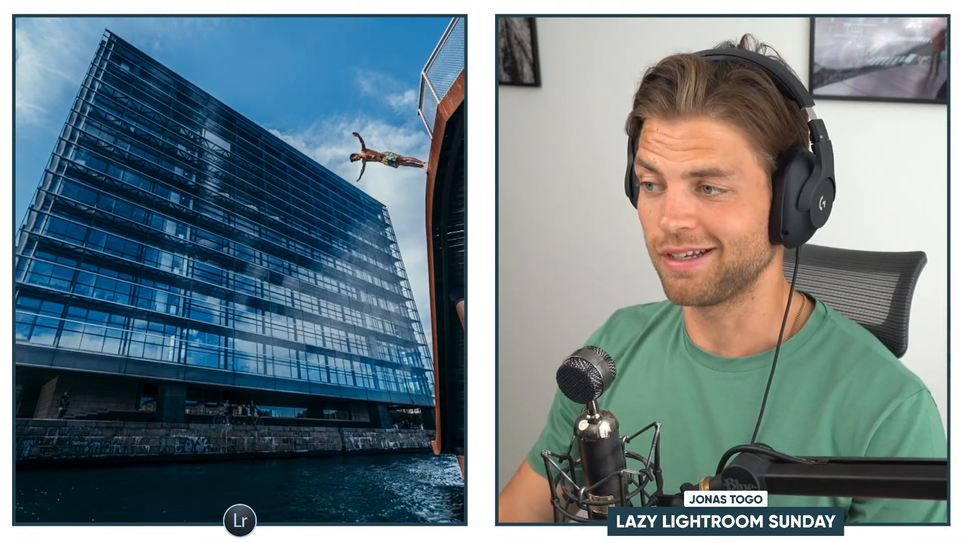
Delete the graduated filter that runs diagonally across the building's facade
click(369, 159)
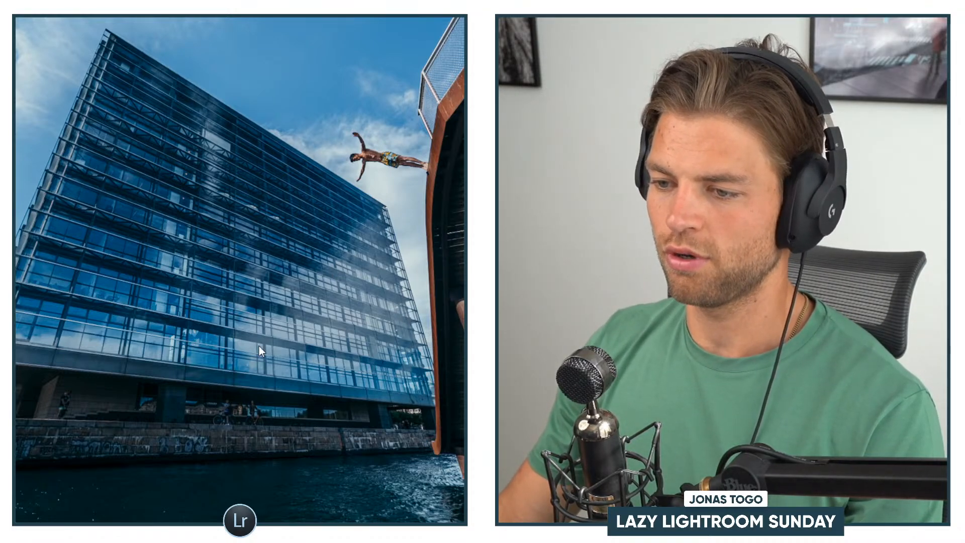
click(305, 300)
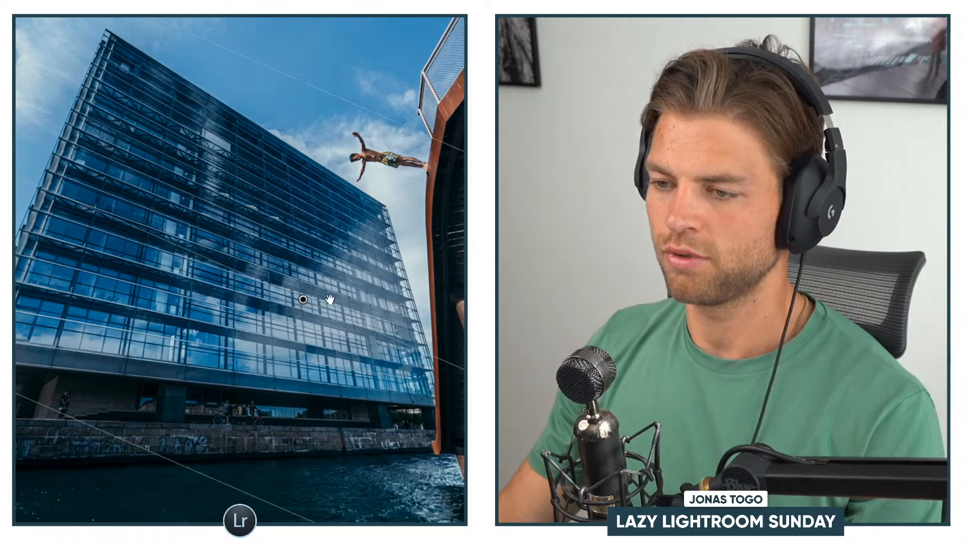
key(h)
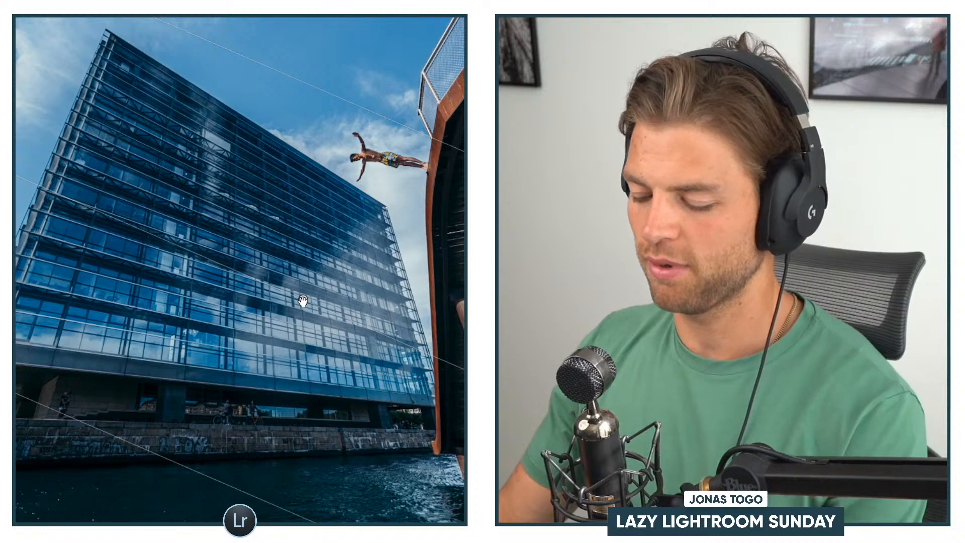
key(Delete)
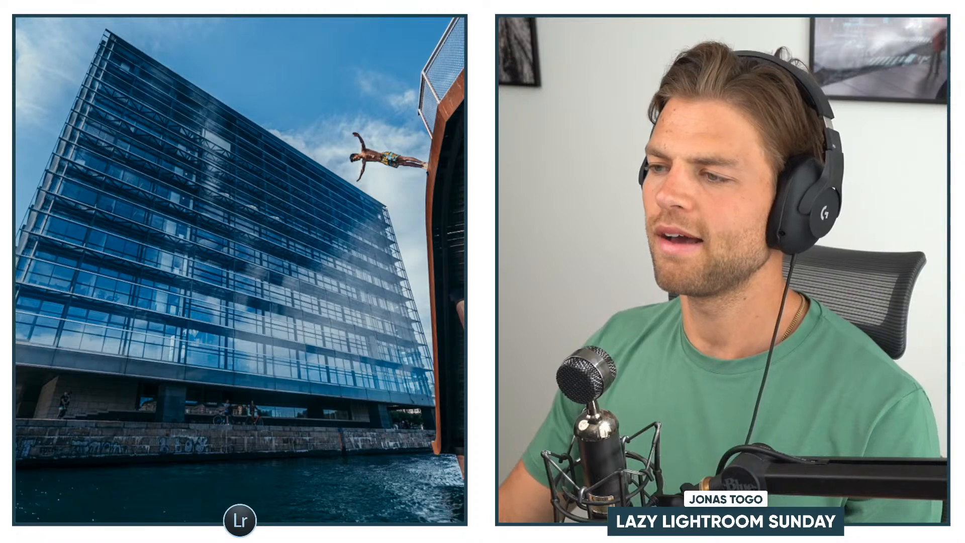
Examine the people, bicycles and graffiti wall along the quay beneath the building at close zoom
key(r)
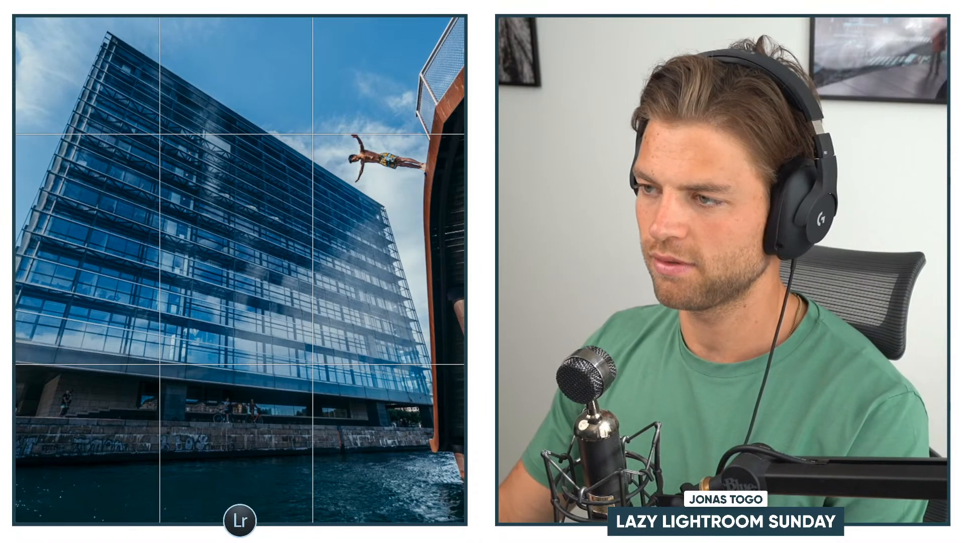
key(r)
click(63, 419)
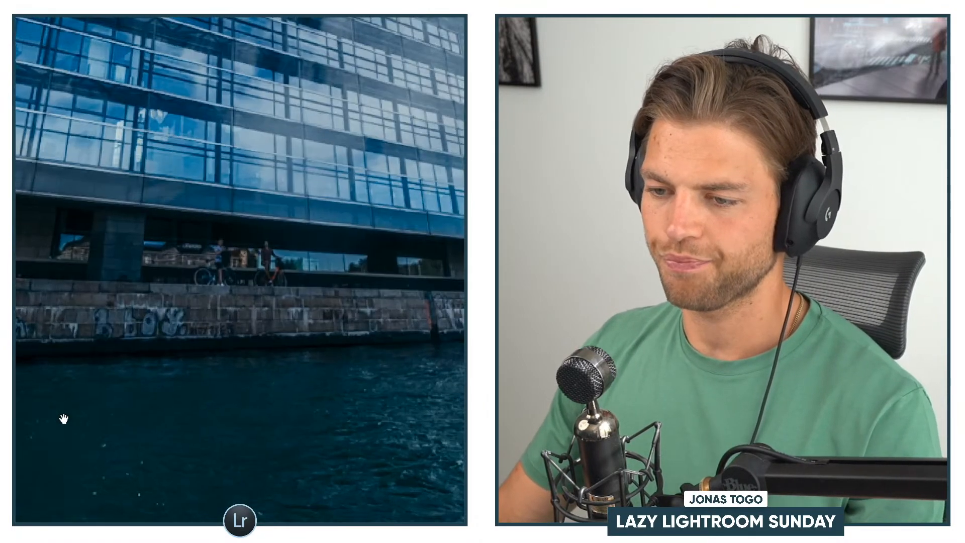
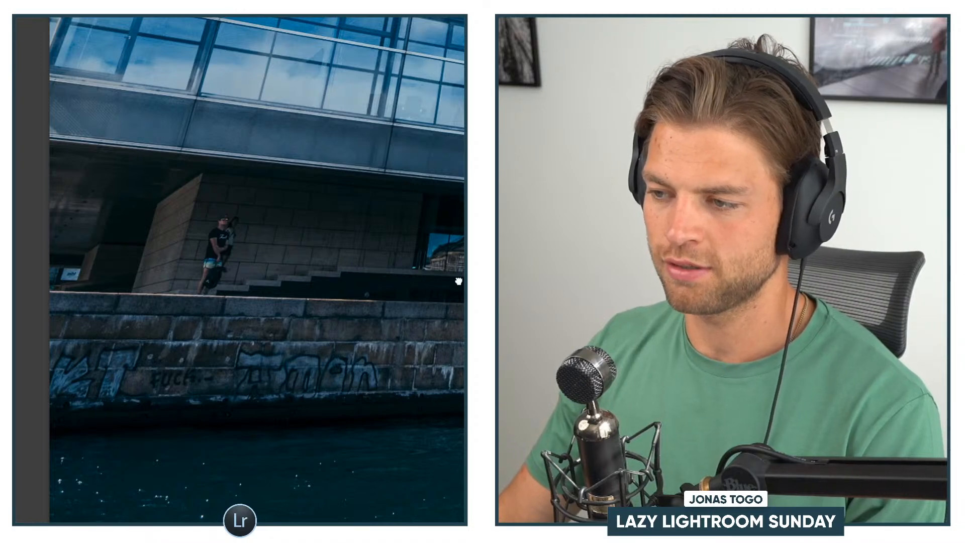
key(Right)
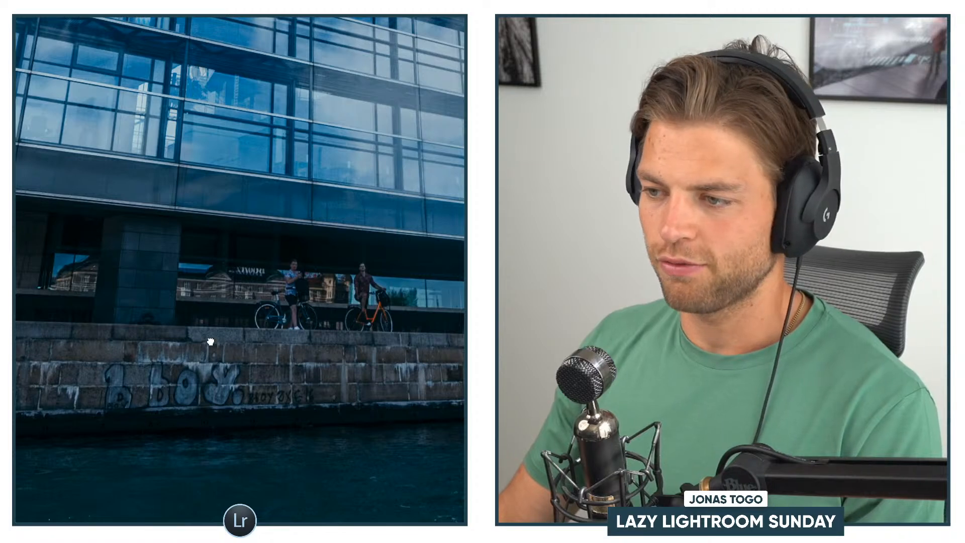
key(Right)
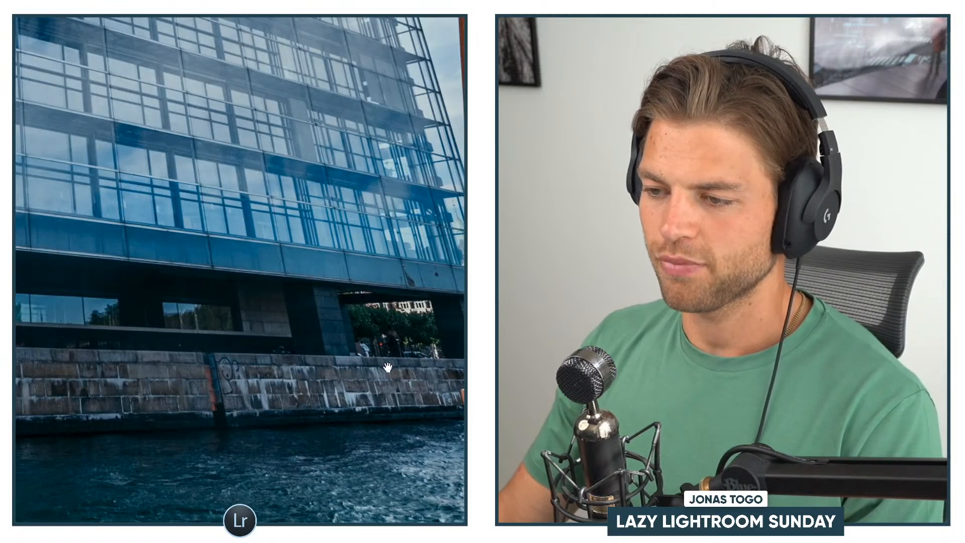
key(Right)
key(Right)
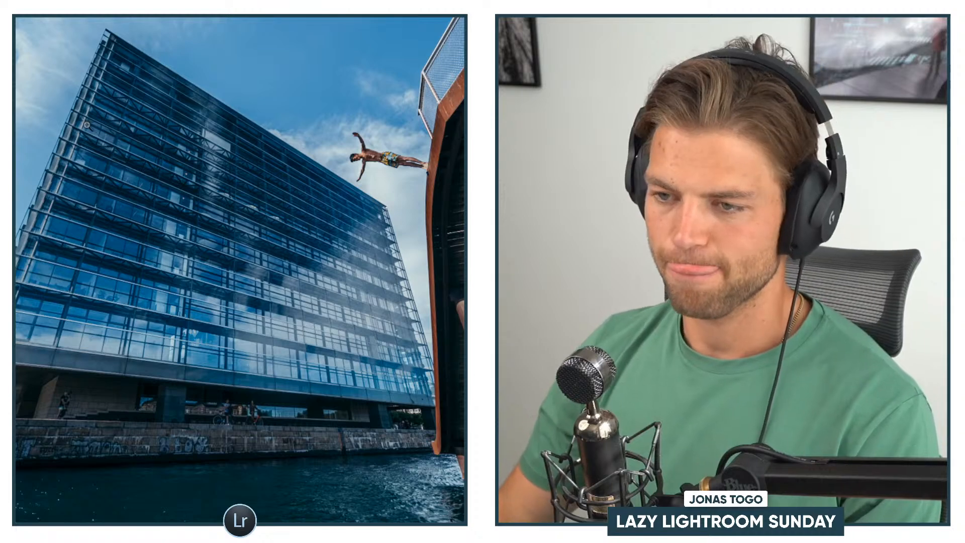
Shift the portrait crop downward so the building's tip meets the upper edge and more water is included
key(r)
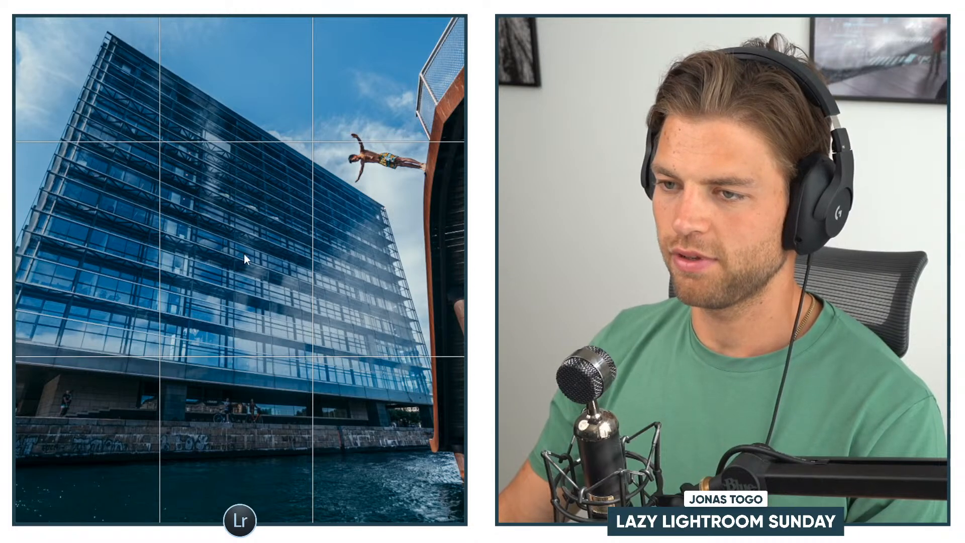
drag(241, 215, 241, 202)
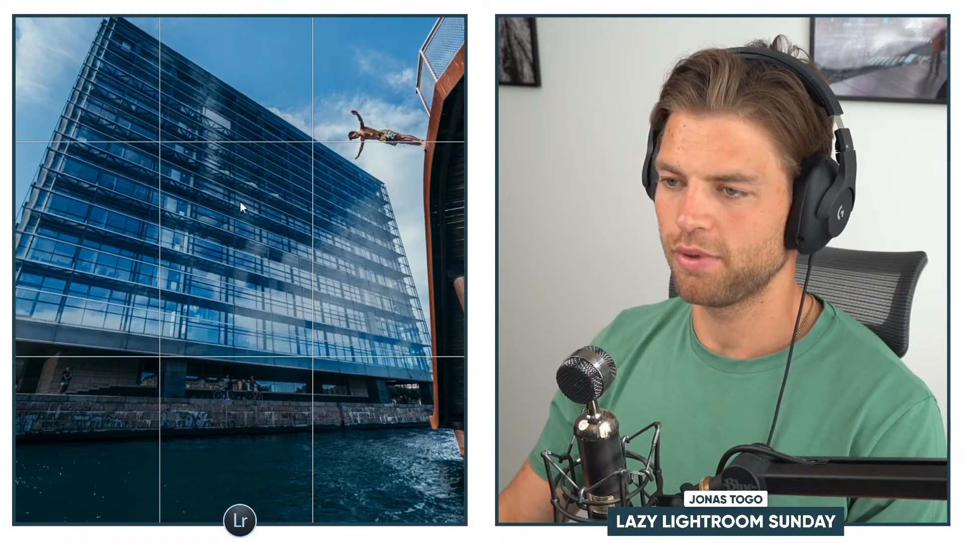
key(Return)
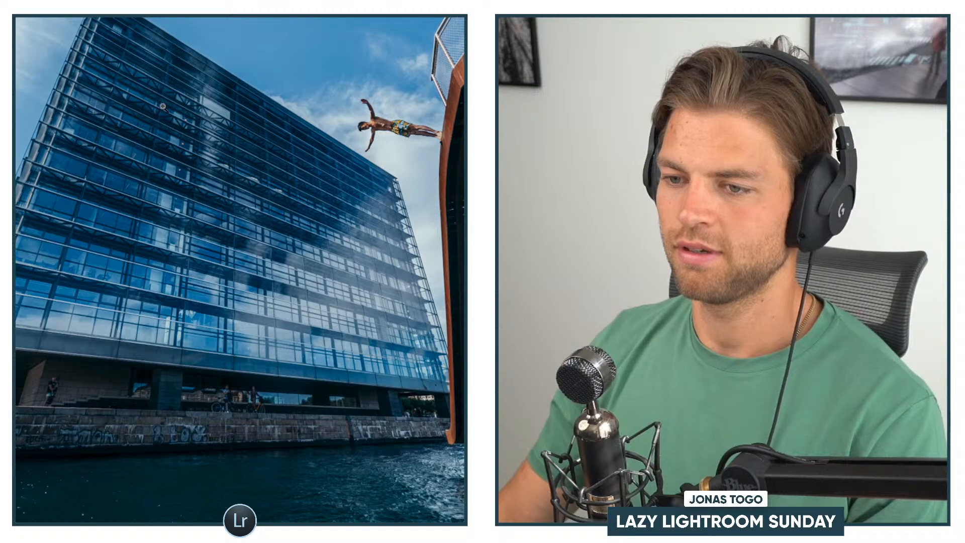
key(r)
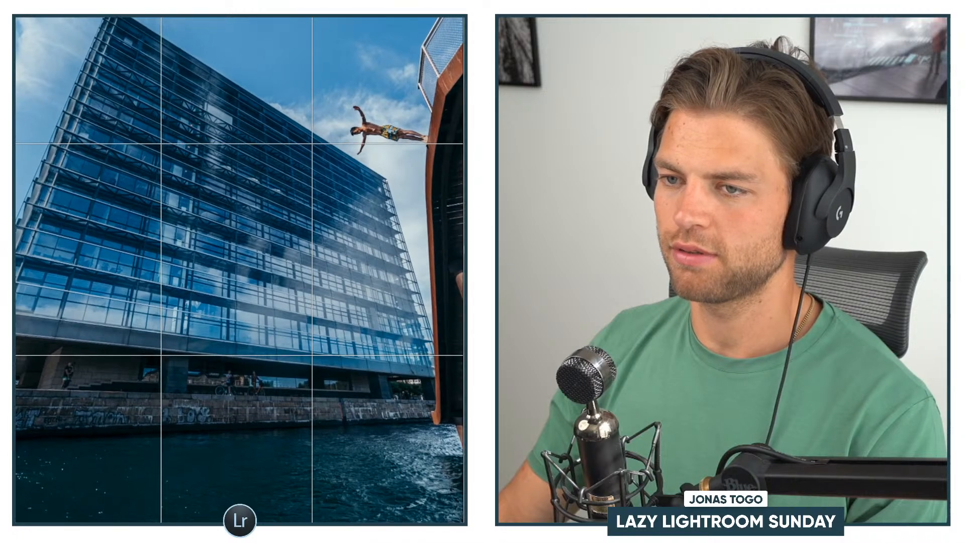
key(Return)
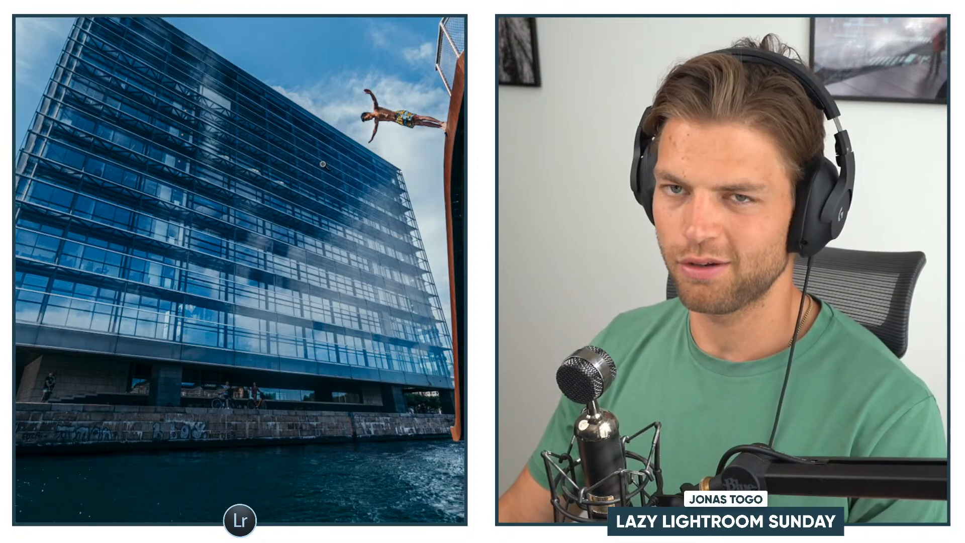
Crop the photo to landscape 16 x 9 around the building's upper part and the diver, and check it at closer zoom
key(r)
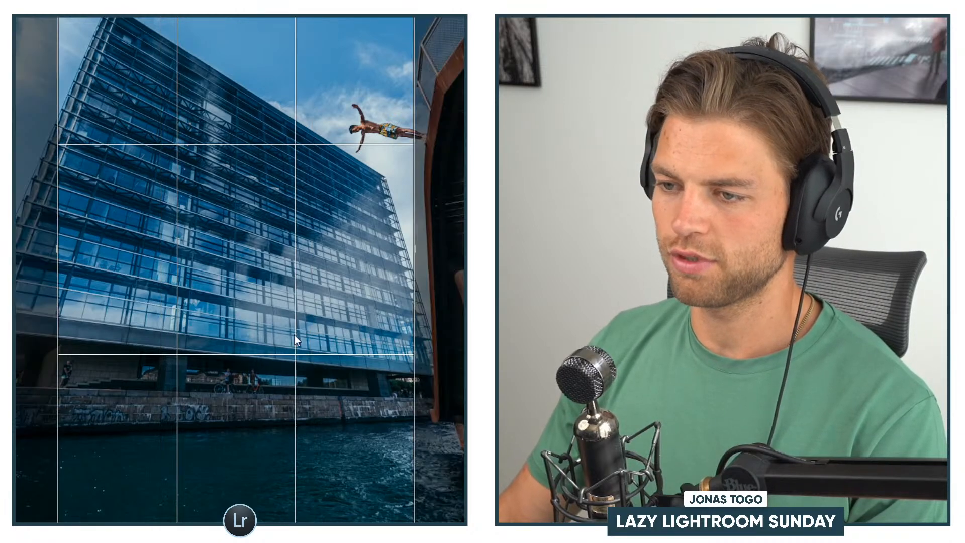
key(x)
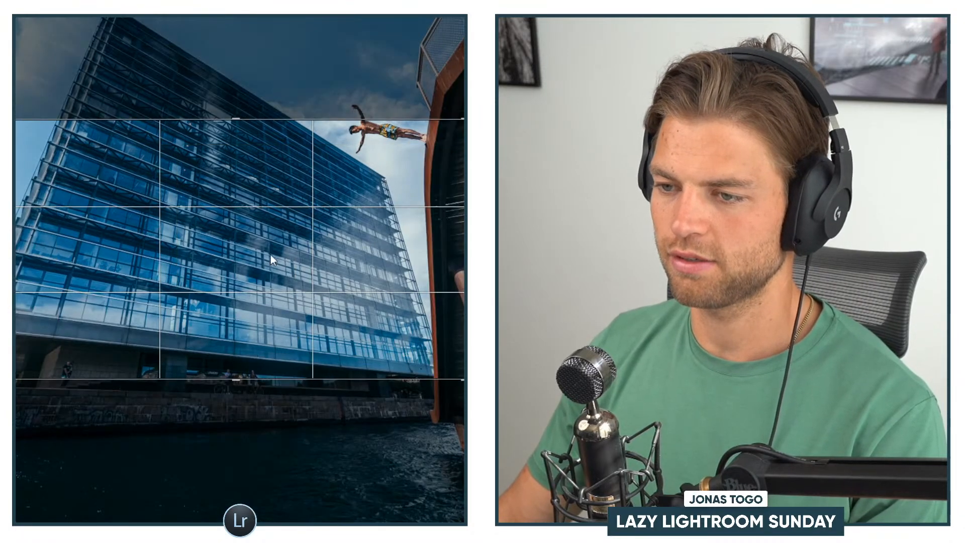
drag(225, 262, 206, 385)
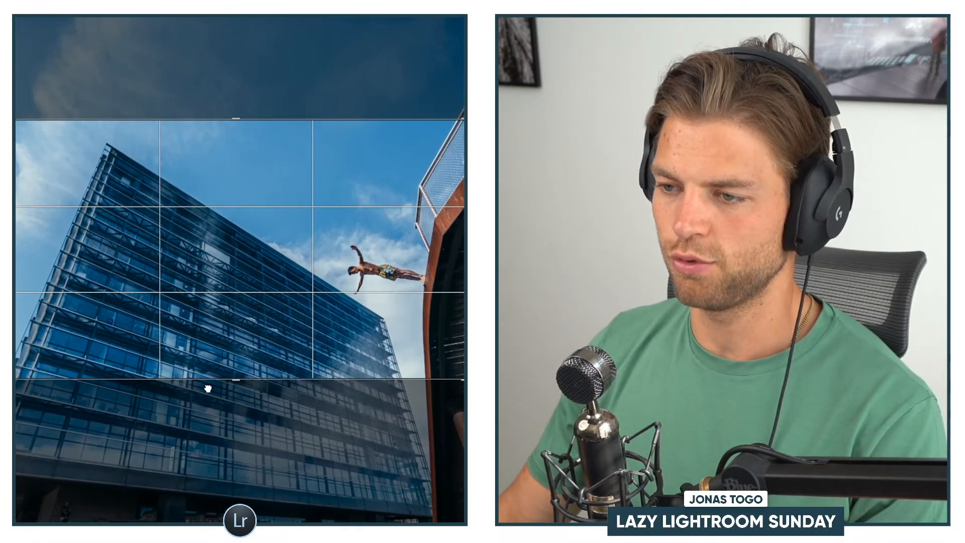
key(Return)
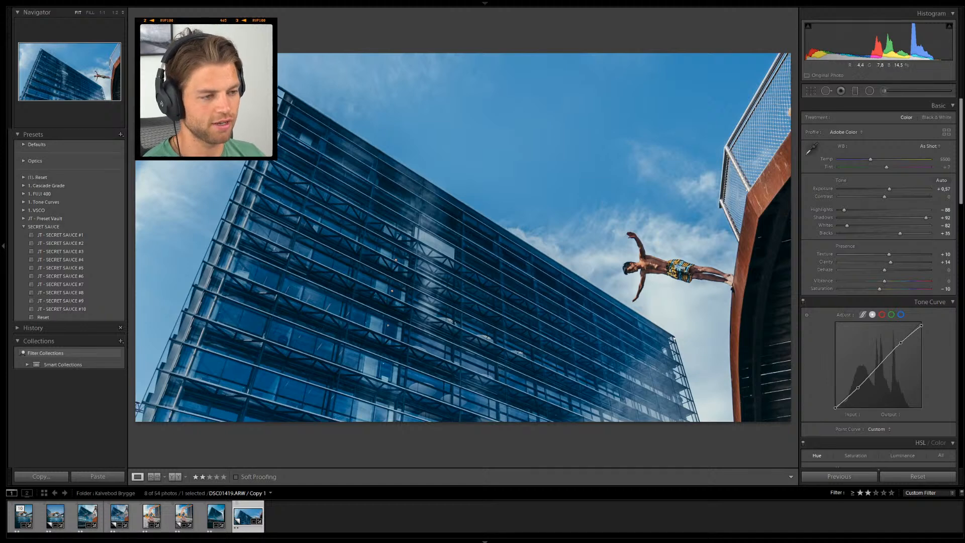
click(535, 287)
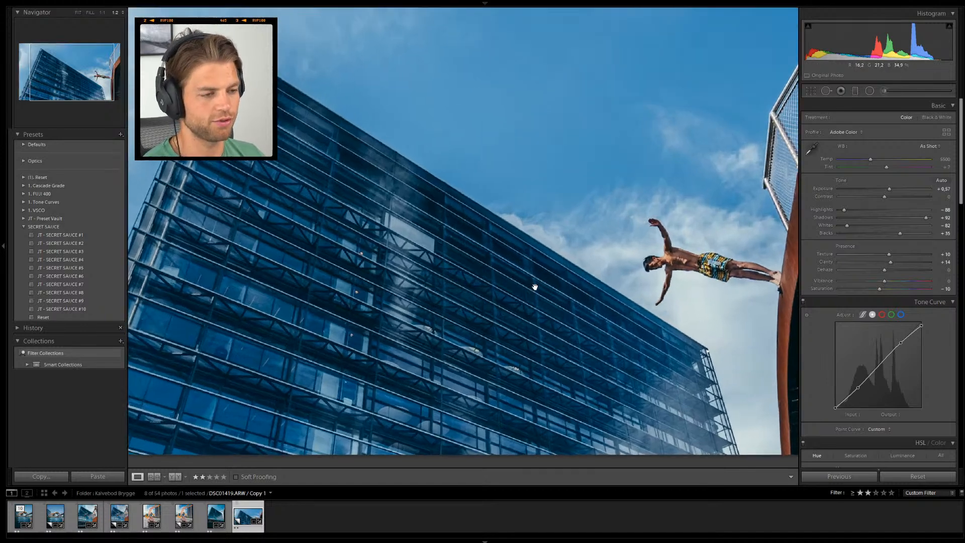
click(688, 272)
Nudge the landscape crop slightly upward and set its aspect ratio to 16 x 10
key(r)
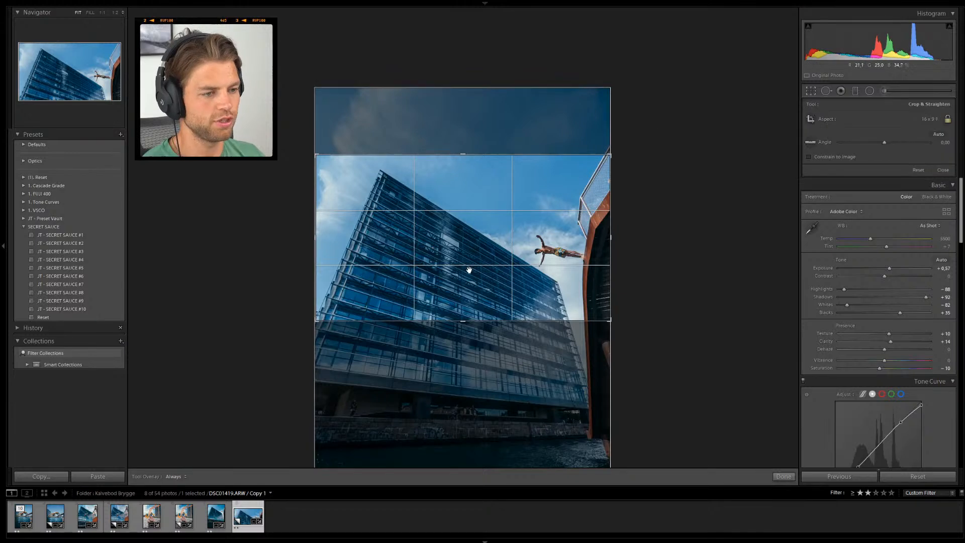
drag(472, 252, 472, 247)
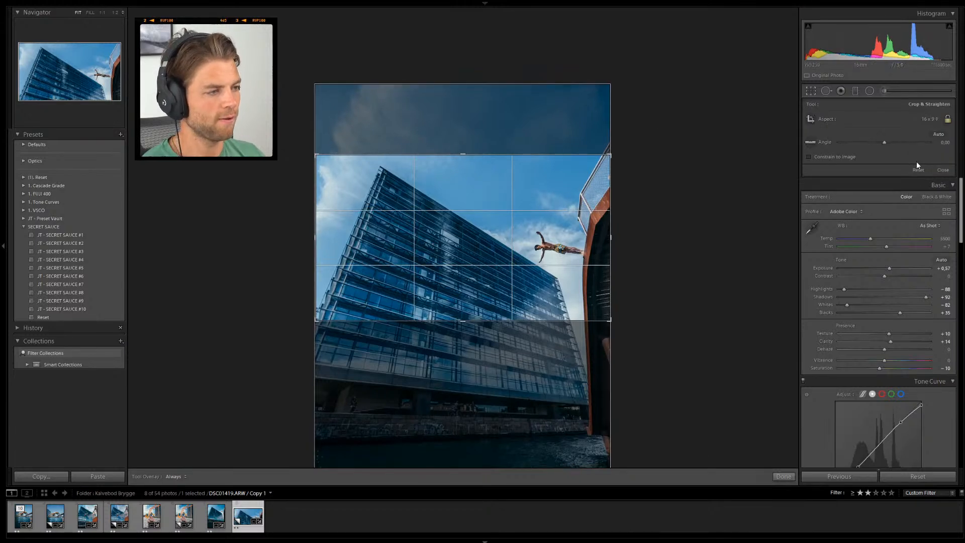
click(870, 235)
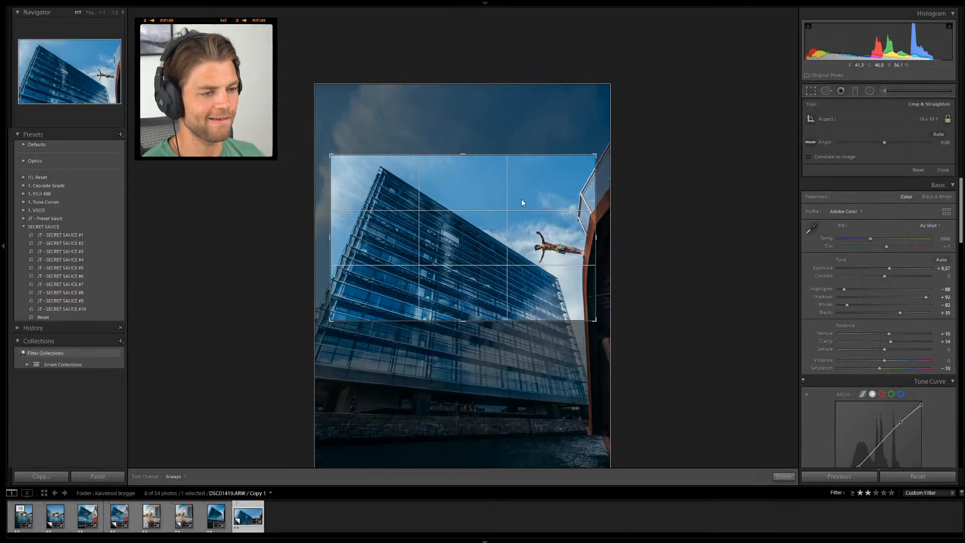
Unlock the crop's aspect ratio and reduce the frame's height to a flatter strip around the building's top and diver
click(947, 119)
drag(463, 155, 463, 166)
drag(462, 262, 461, 278)
drag(461, 310, 467, 276)
drag(459, 177, 461, 166)
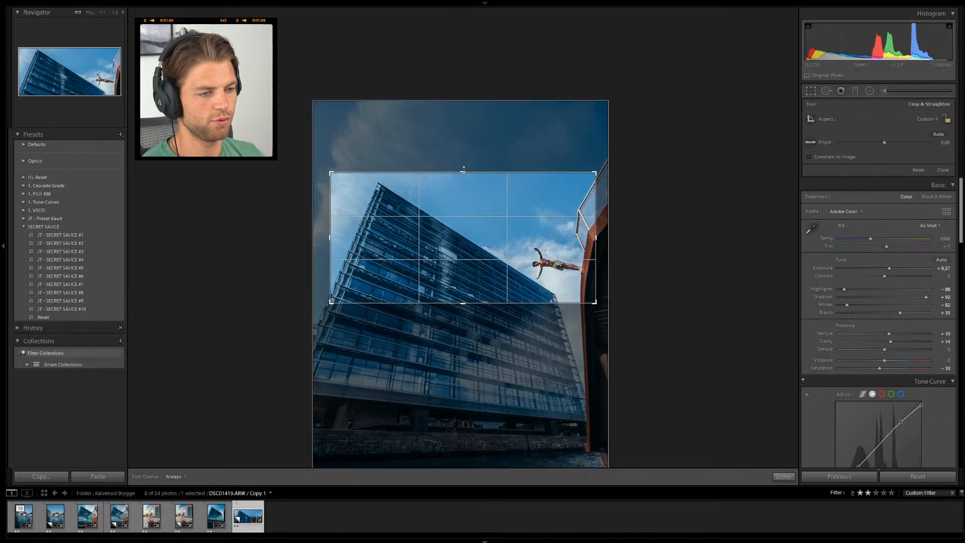
Widen the crop to the photo's full width as a panorama and adjust its vertical position around the diver
drag(602, 236, 627, 239)
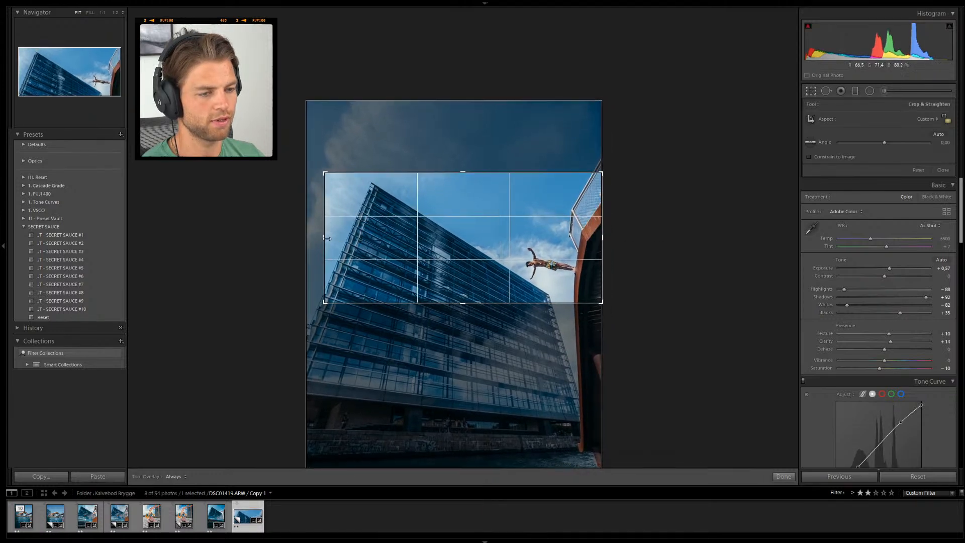
drag(325, 239, 268, 242)
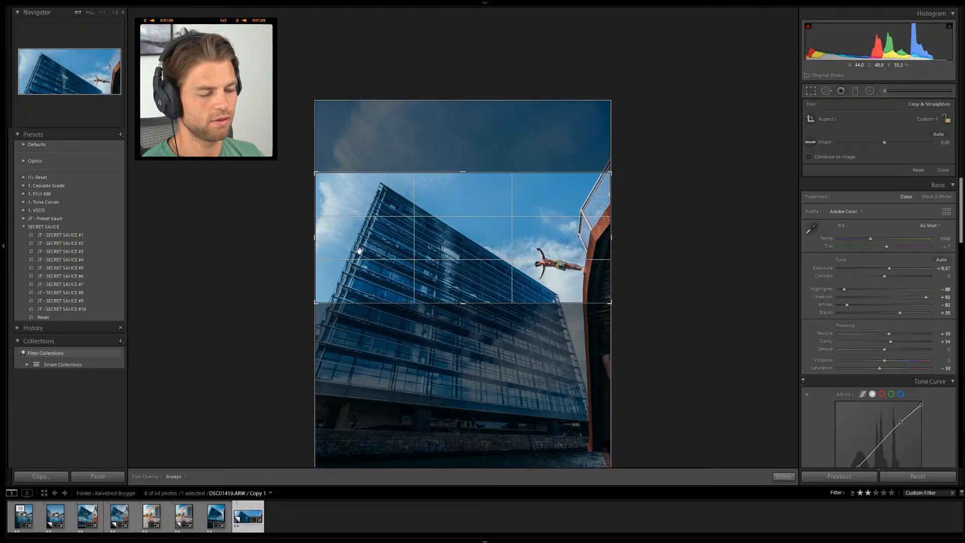
drag(360, 251, 360, 255)
key(Return)
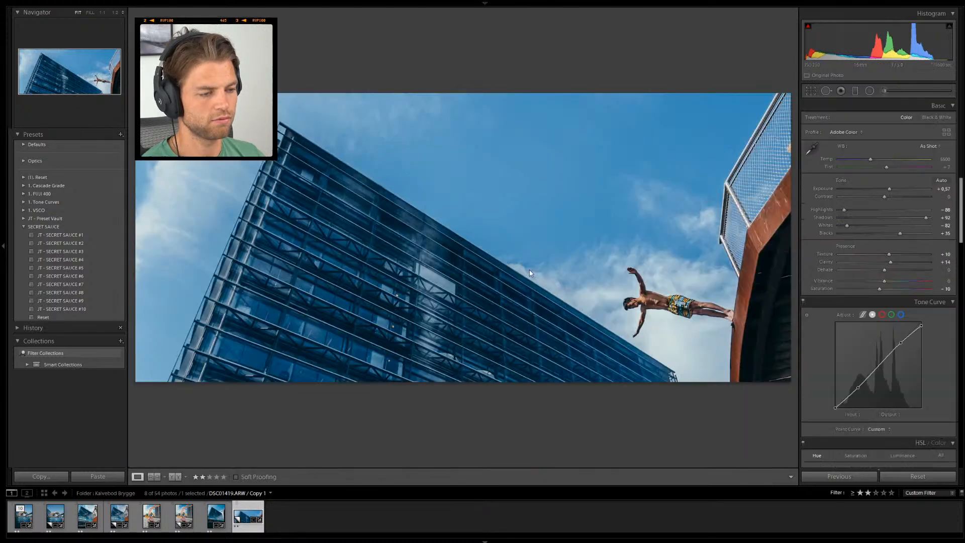
key(r)
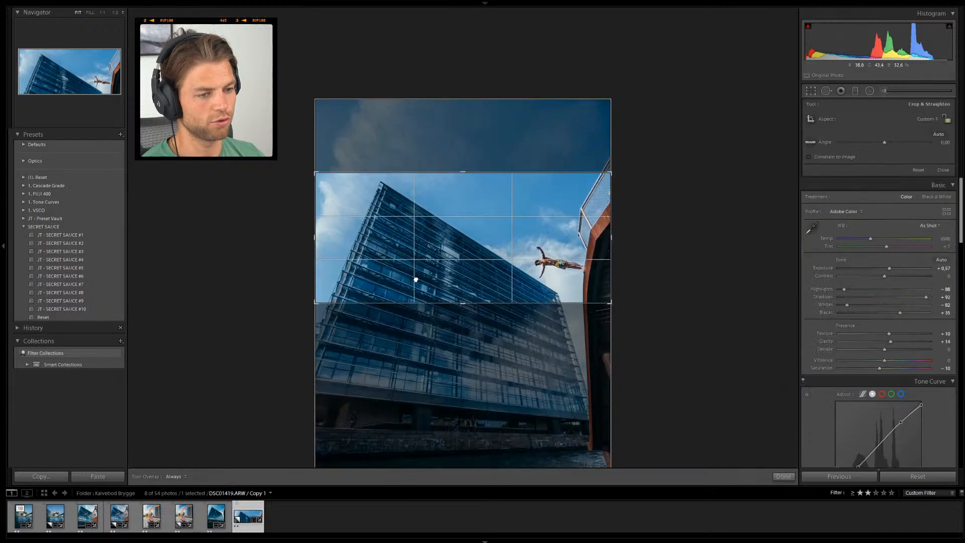
key(Return)
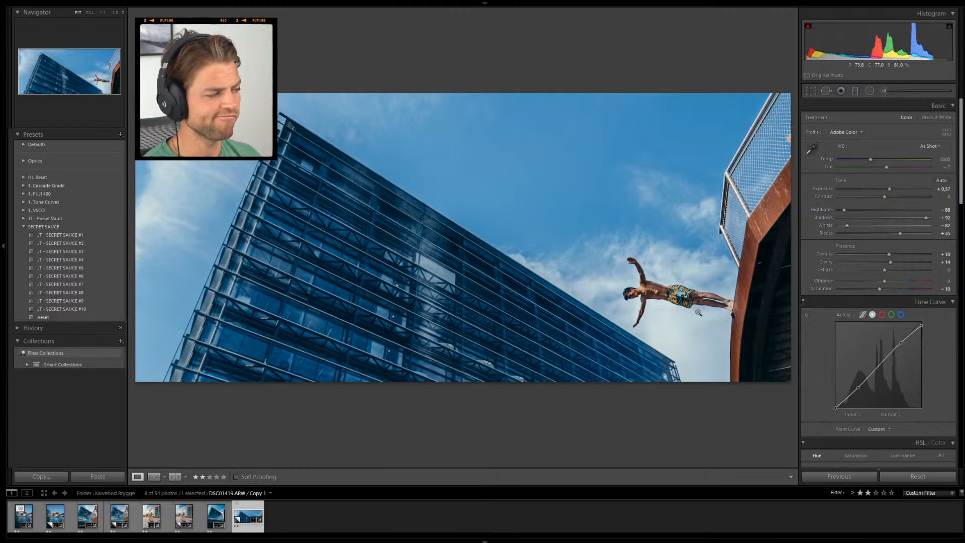
Crop the photo to a 5 x 7 portrait frame that includes the whole building, the diver and the water
key(r)
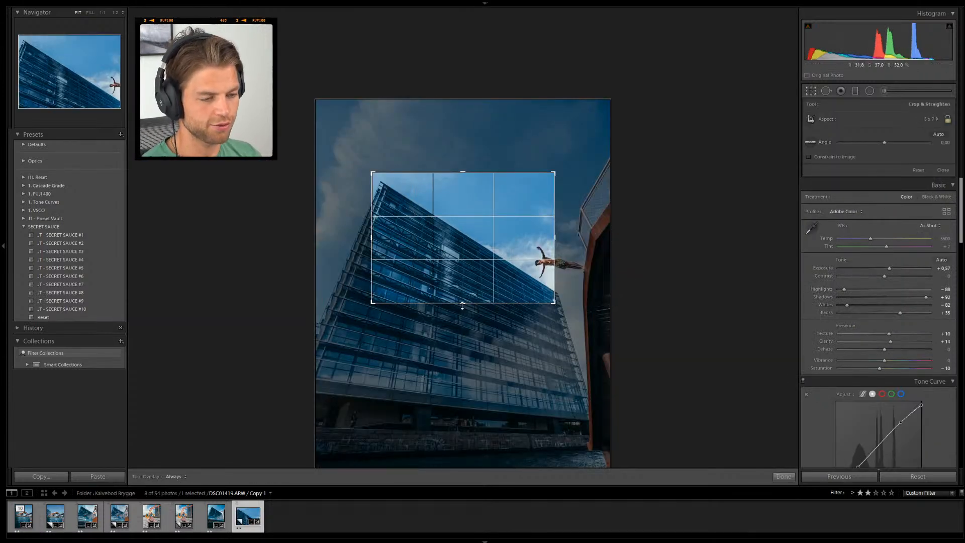
key(x)
drag(461, 315, 458, 457)
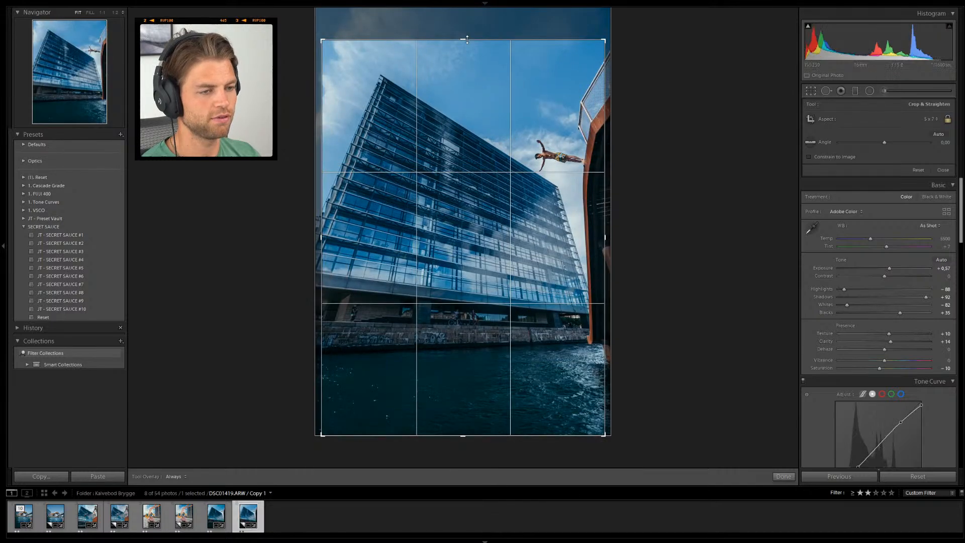
drag(466, 41, 454, 63)
key(Return)
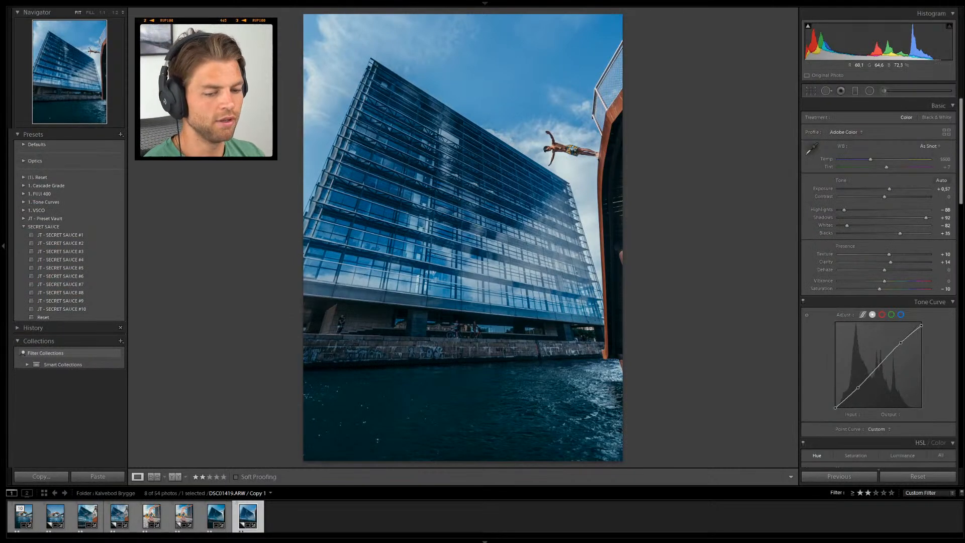
Review the mid-air diver photo DSC01049 Copy 1, and compare DSC01141 with its Copy 1 version
click(55, 517)
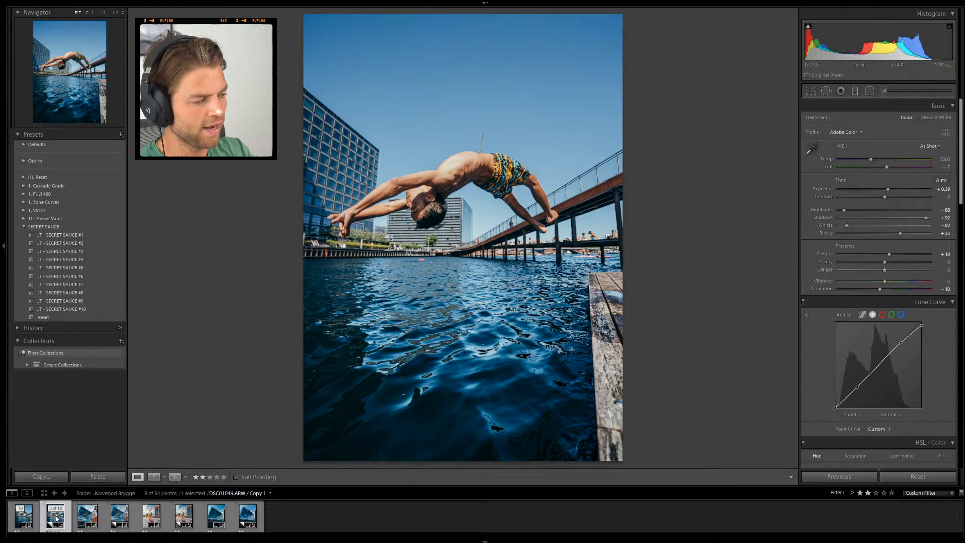
click(152, 520)
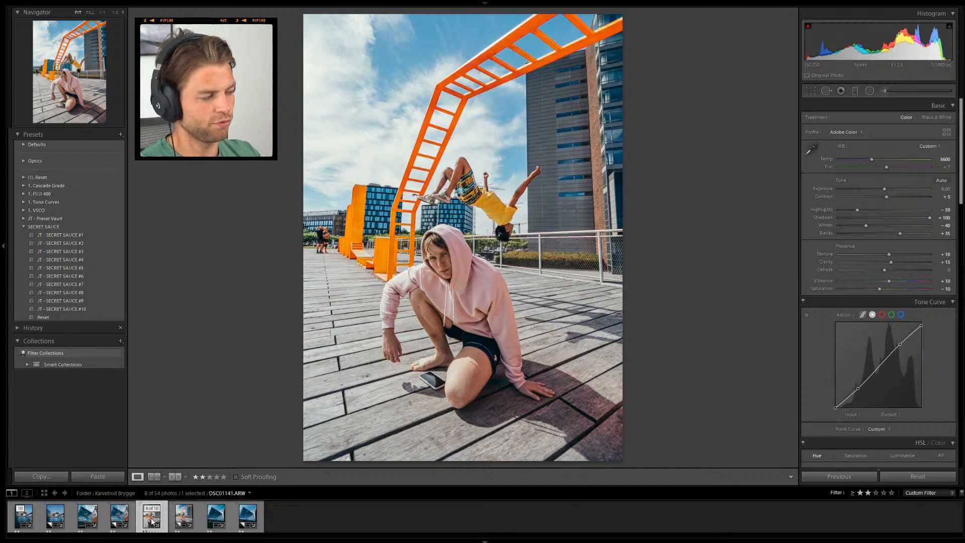
click(180, 520)
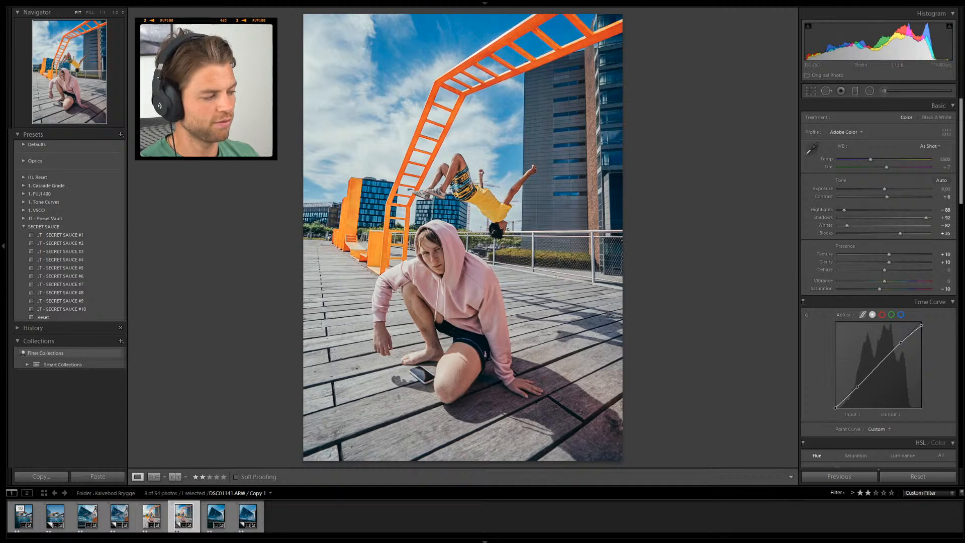
Compare DSC01141 with its Copy 1 version again and review the diver photos DSC01390 and DSC01419 Copy 1
click(152, 515)
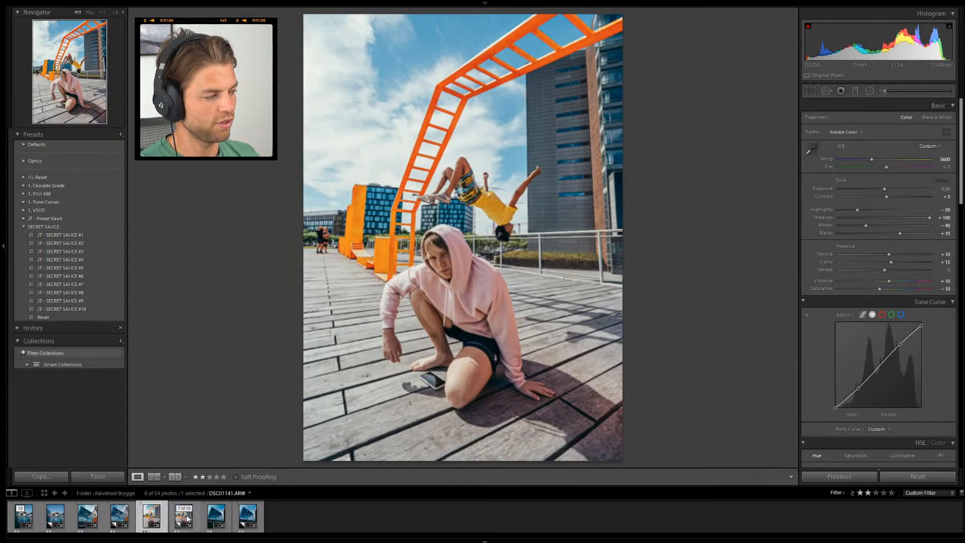
click(184, 515)
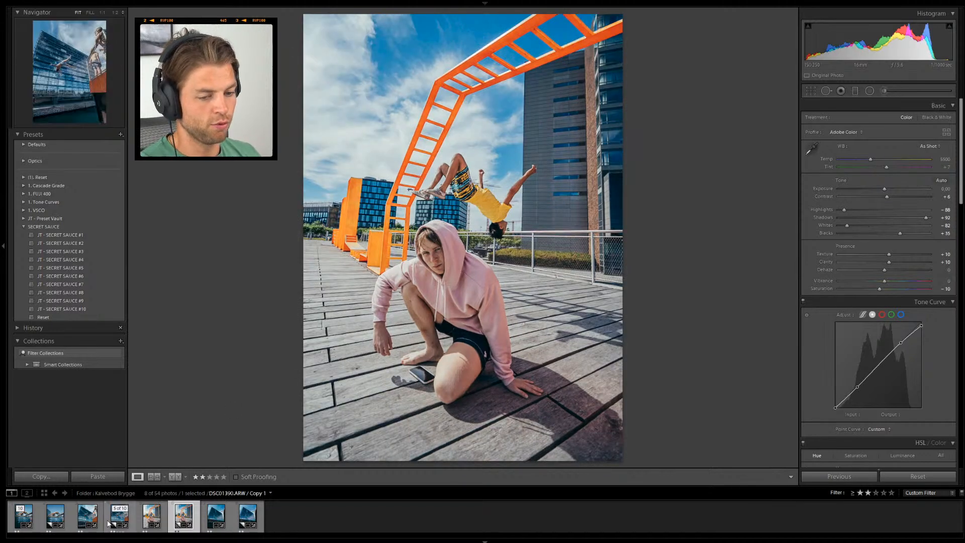
click(91, 524)
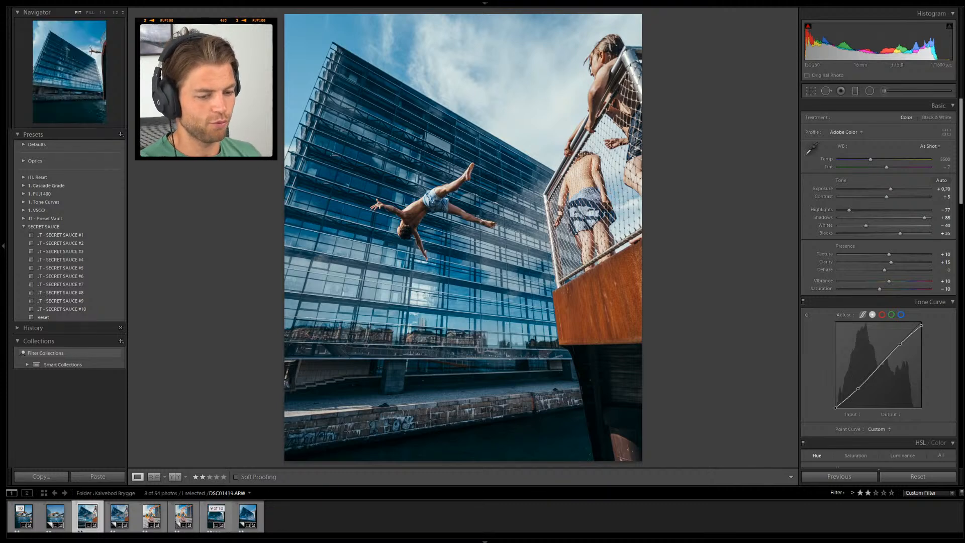
click(246, 518)
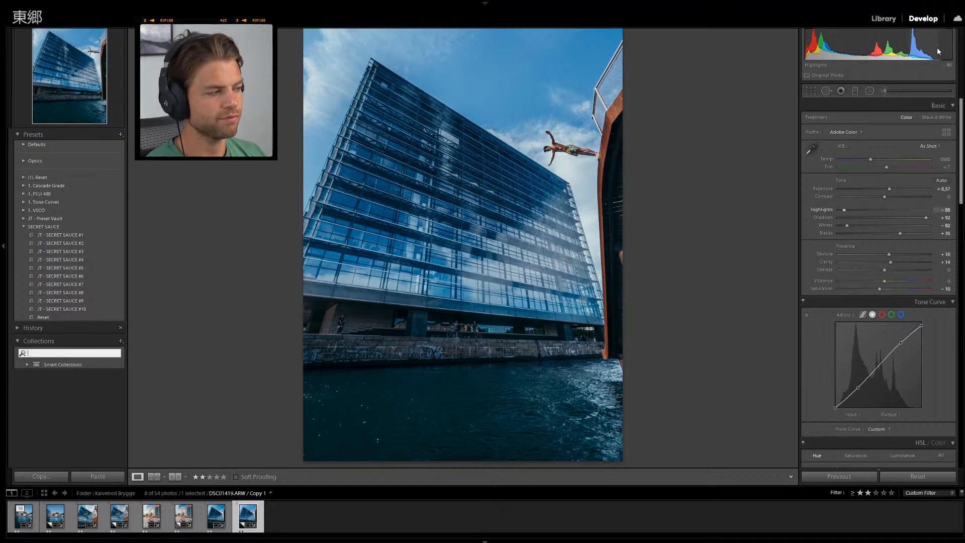
Switch to the Library module's grid view and enlarge the thumbnails to three photos per row
mouse_move(485, 2)
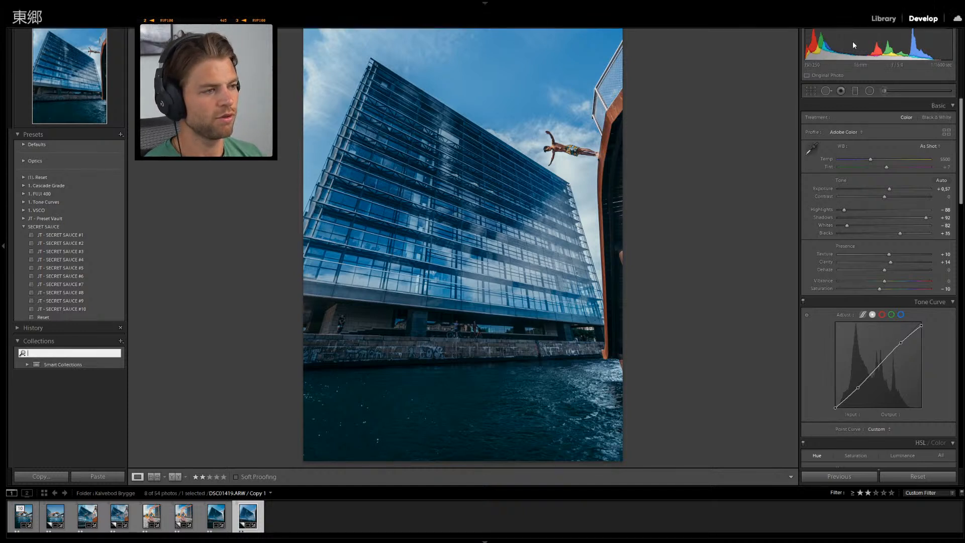
click(884, 20)
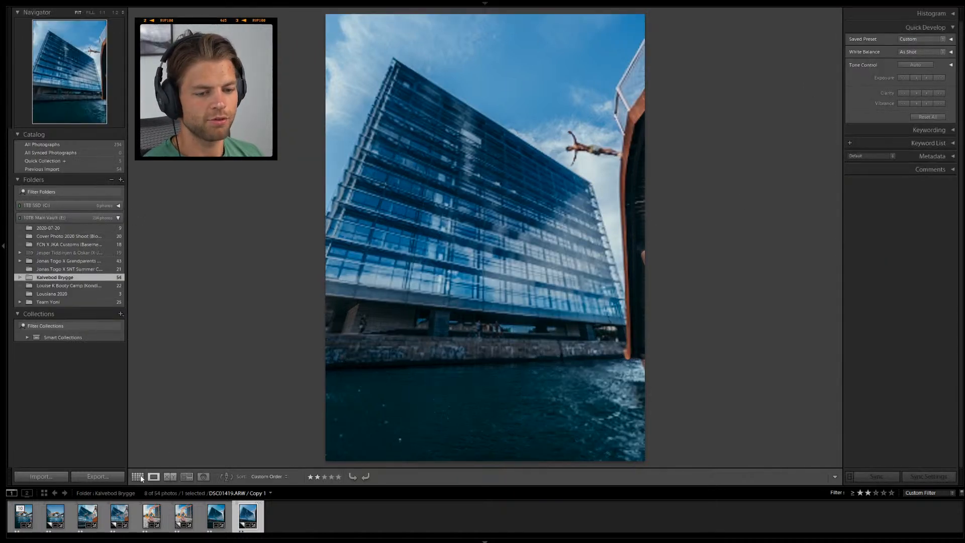
click(141, 478)
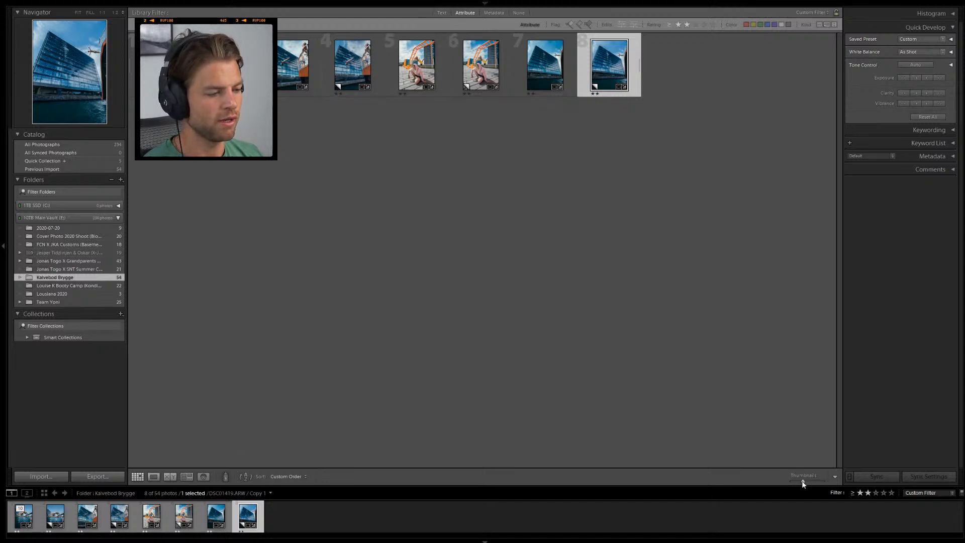
drag(803, 480, 824, 481)
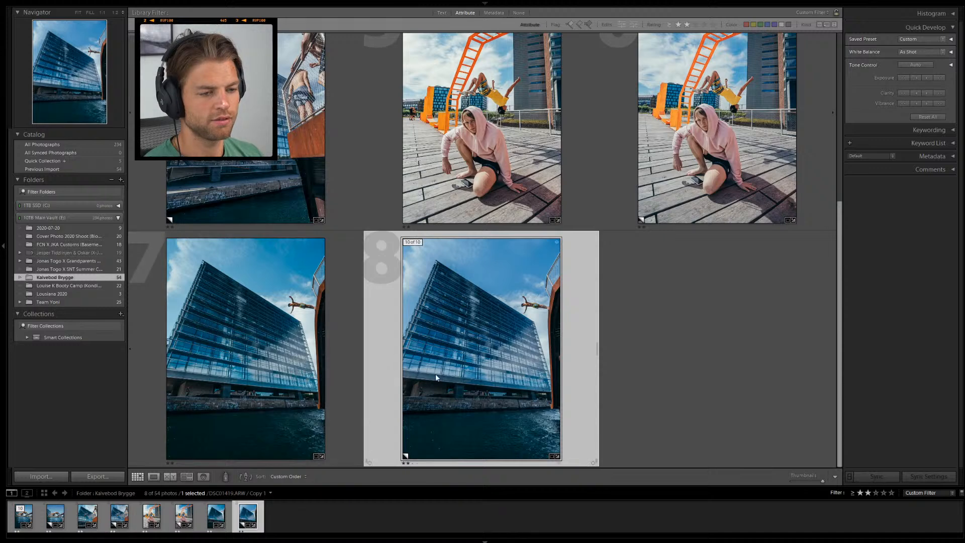
Rate the Copy 1 versions of DSC01049, DSC01390, DSC01141 and DSC01419 with three stars each
click(54, 520)
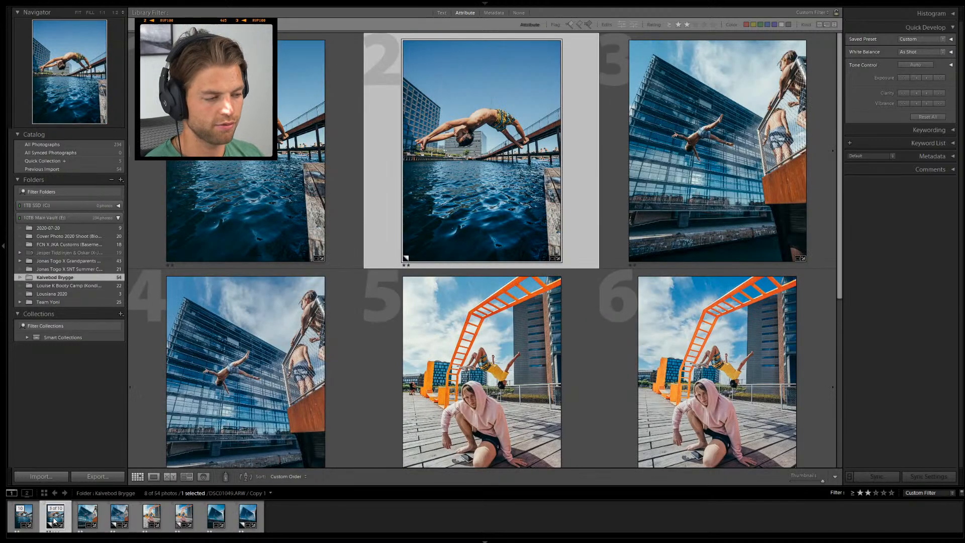
click(120, 520)
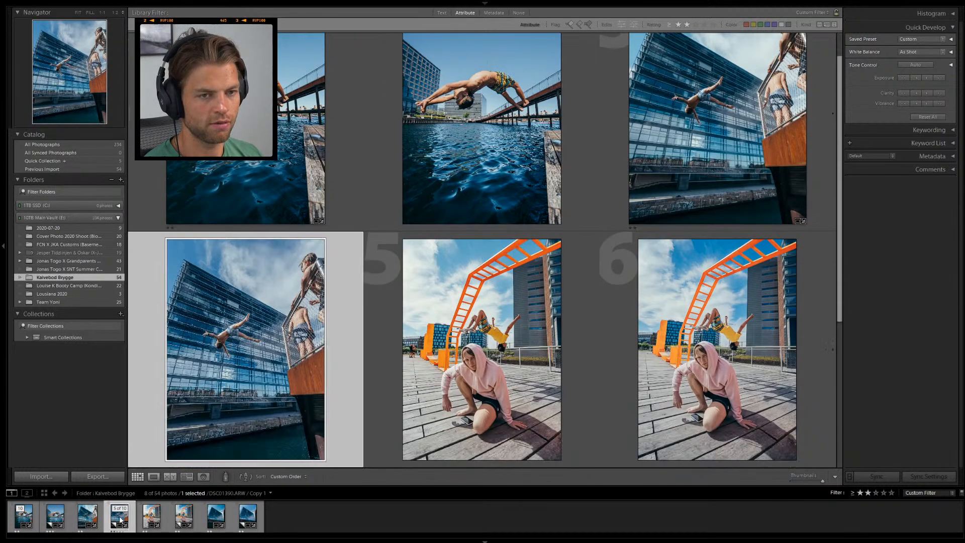
click(183, 521)
click(247, 520)
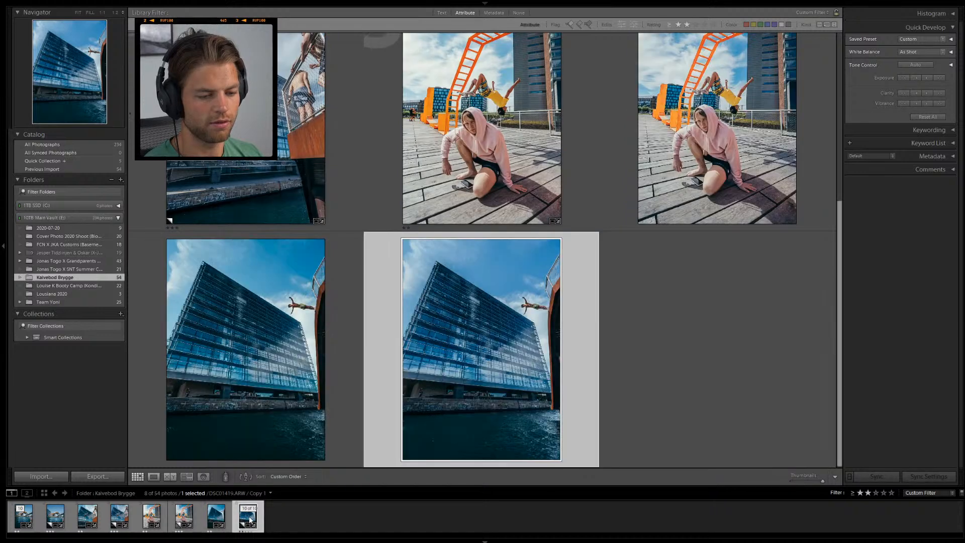
key(3)
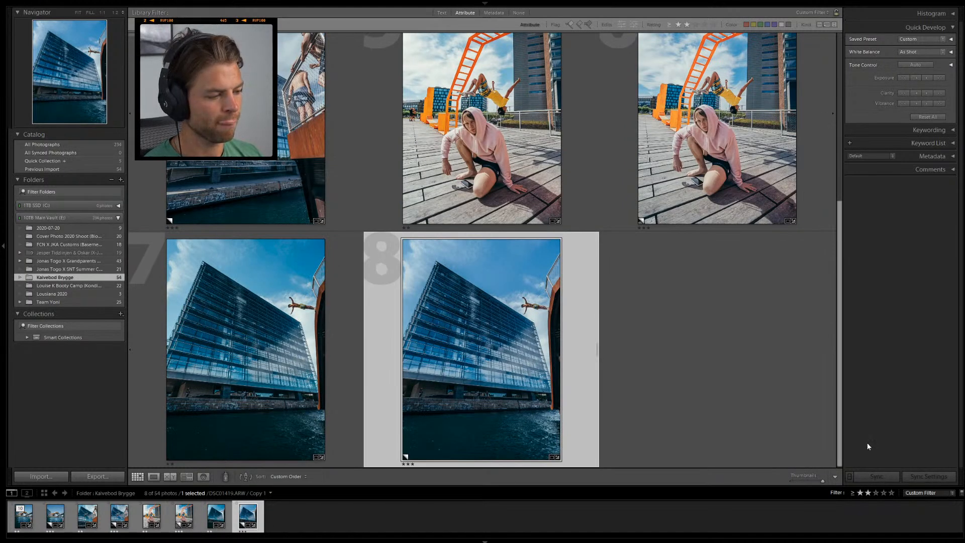
Filter the Kalvebod Brygge photos to a rating of three stars or higher and look over the filtered set
click(876, 492)
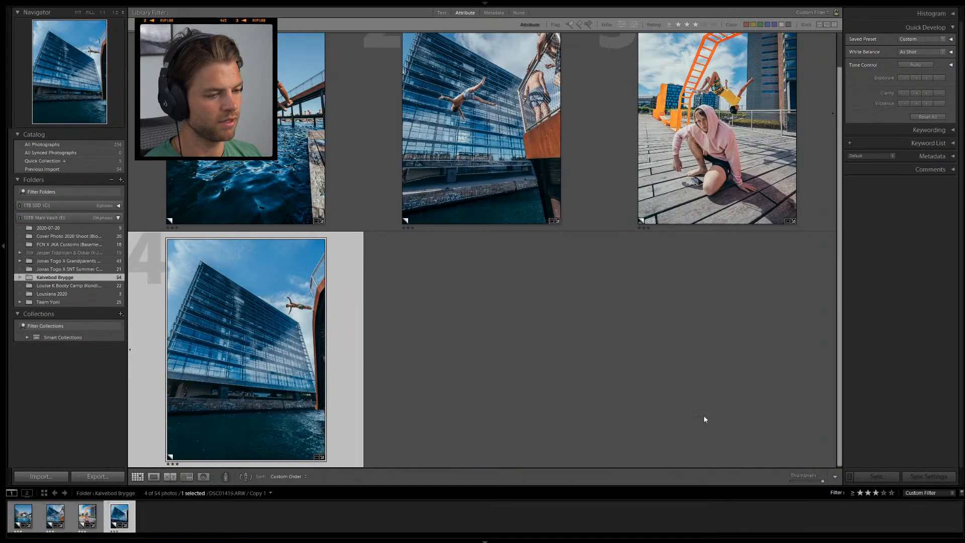
scroll(678, 381, up, 1)
click(678, 382)
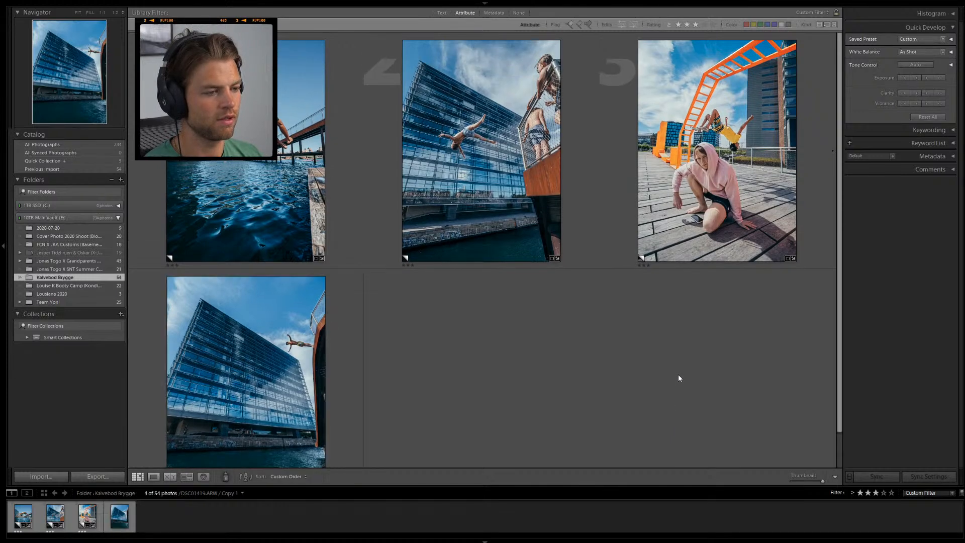
scroll(589, 293, down, 1)
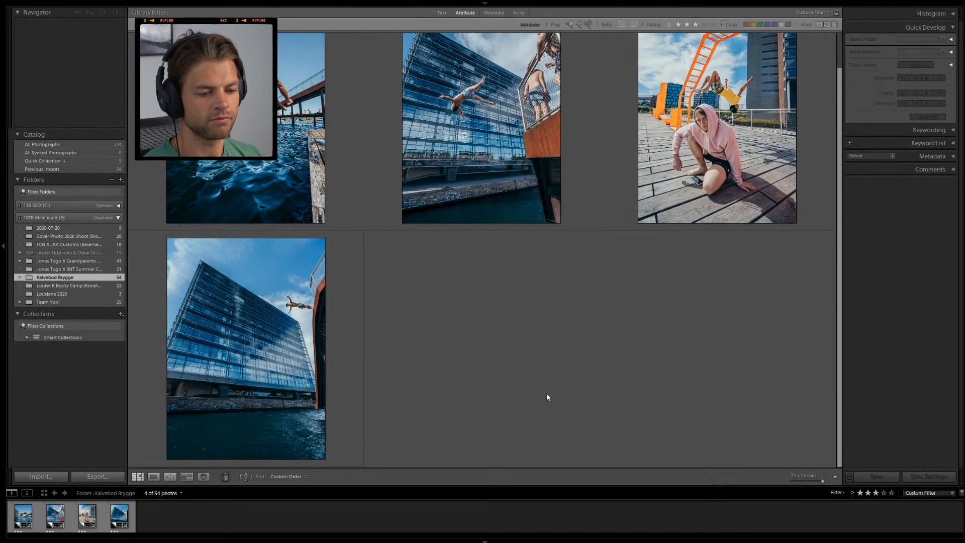
scroll(522, 415, up, 1)
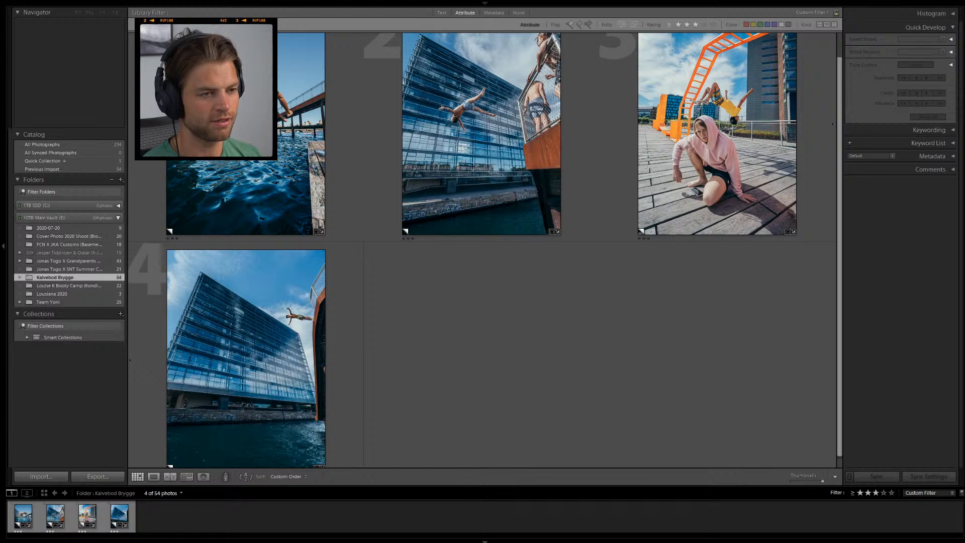
scroll(500, 312, up, 1)
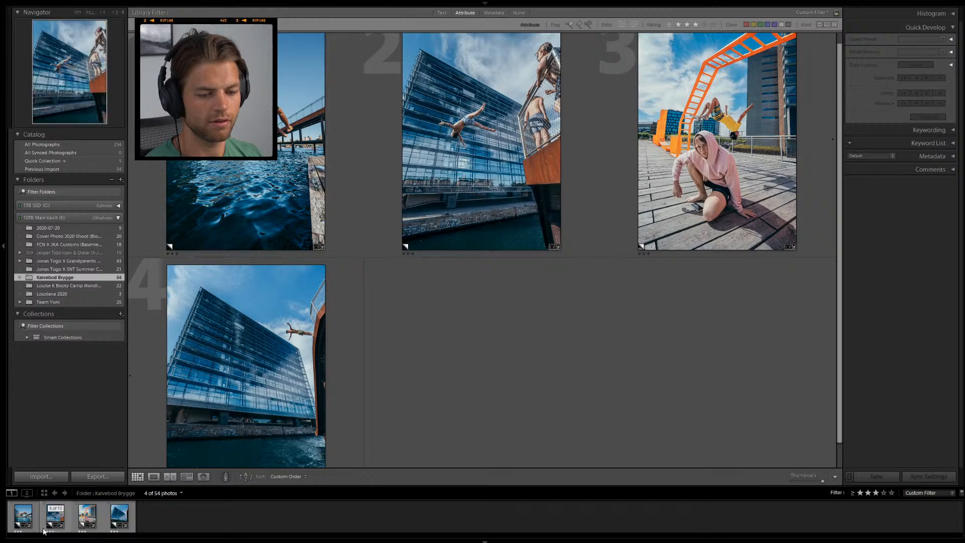
Gather all four three-star photos in a new collection named "Something awesome" under Smart Collections and open it
click(23, 520)
key(ctrl+a)
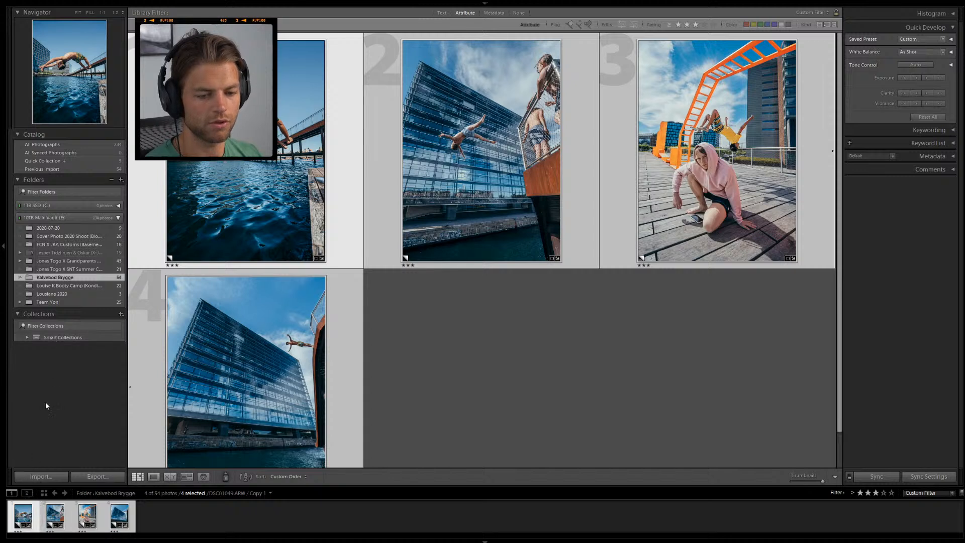
click(28, 337)
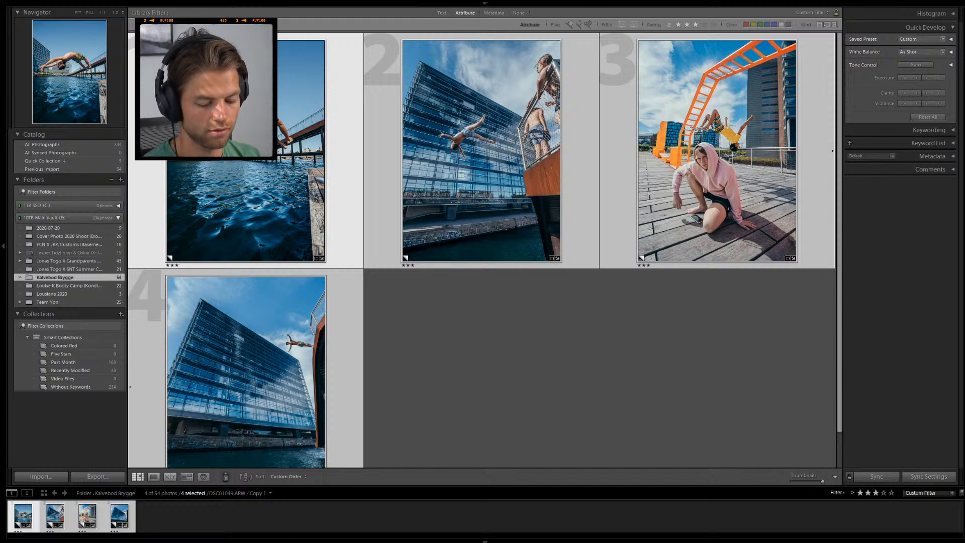
key(Return)
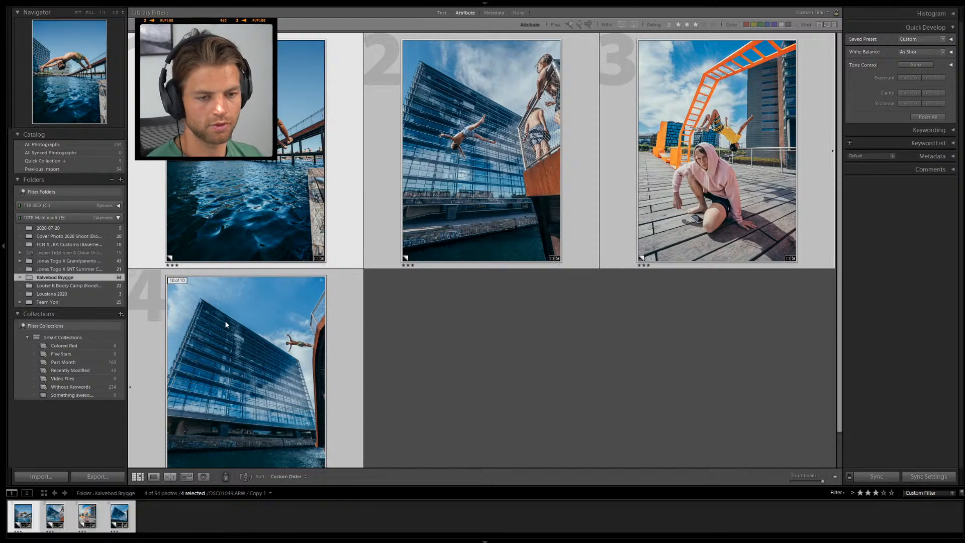
drag(120, 513, 72, 394)
click(72, 394)
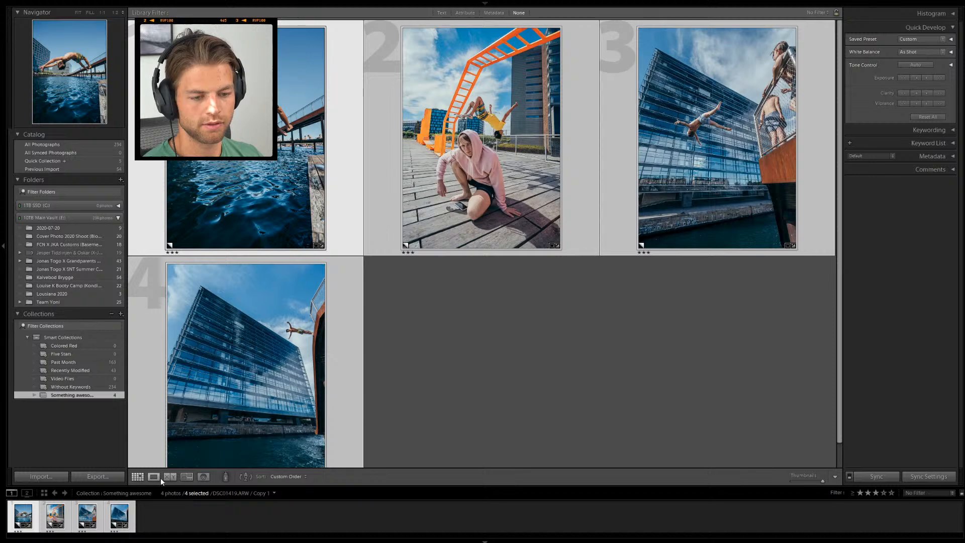
View the collection's four photos side by side in Survey view and enlarge the backflip diver photo
click(186, 476)
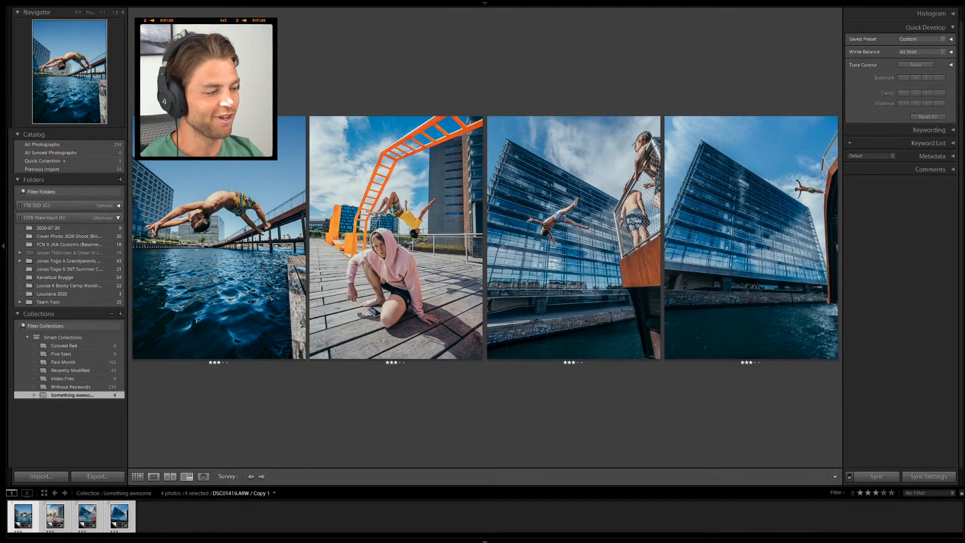
double_click(226, 267)
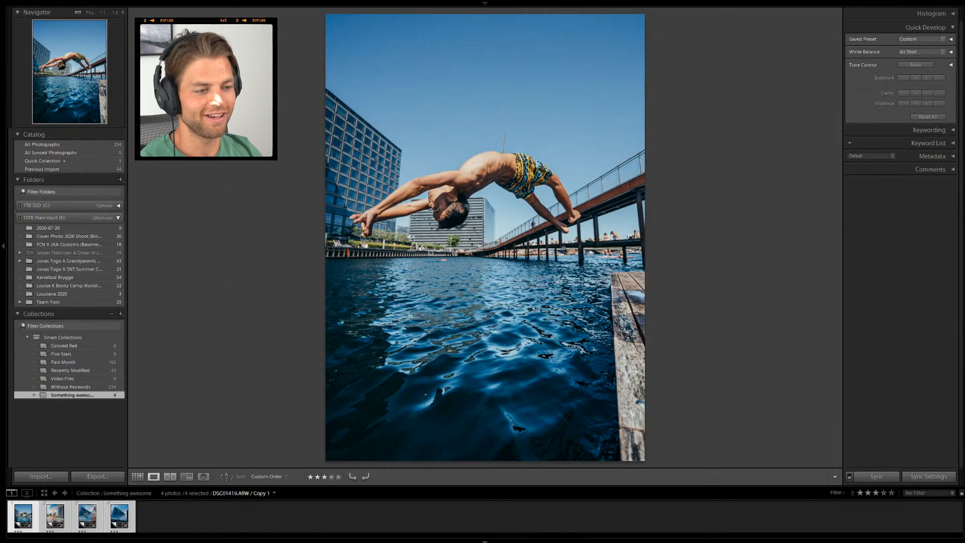